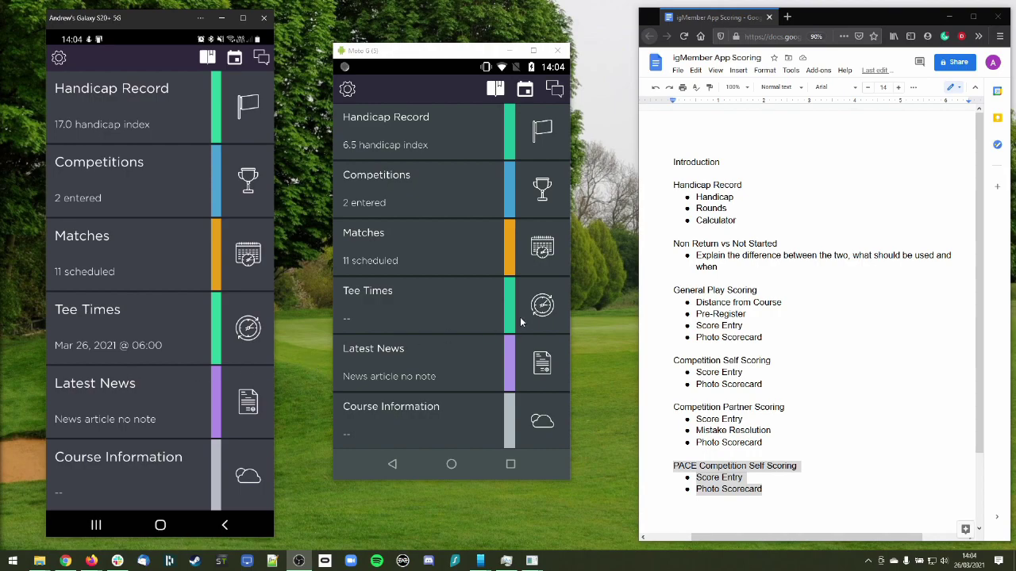
Go through the outline's Handicap Record, Non Return vs Not Started and General Play Scoring sections, highlighting each one
left_click(734, 173)
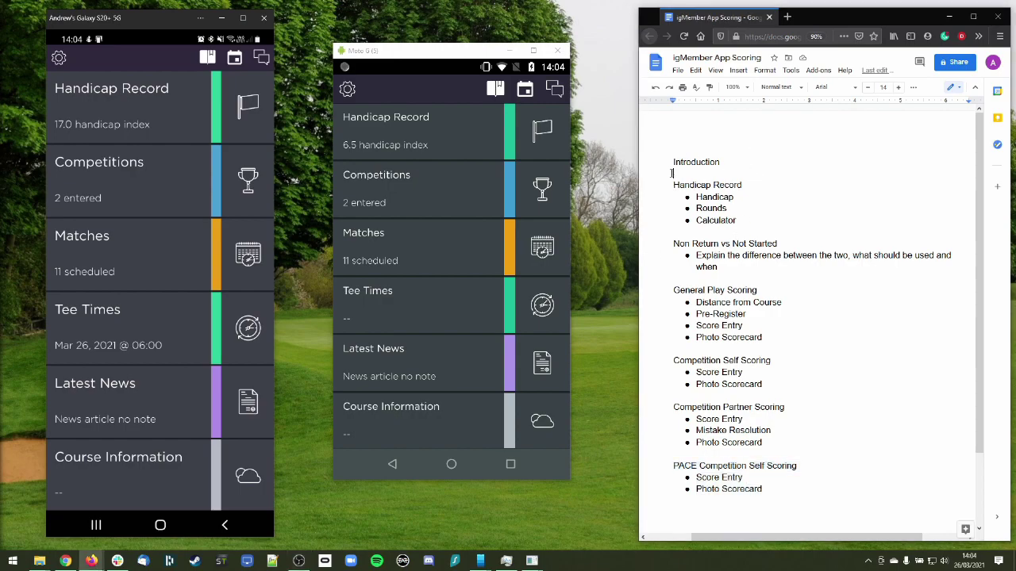
left_click_drag(673, 185, 758, 220)
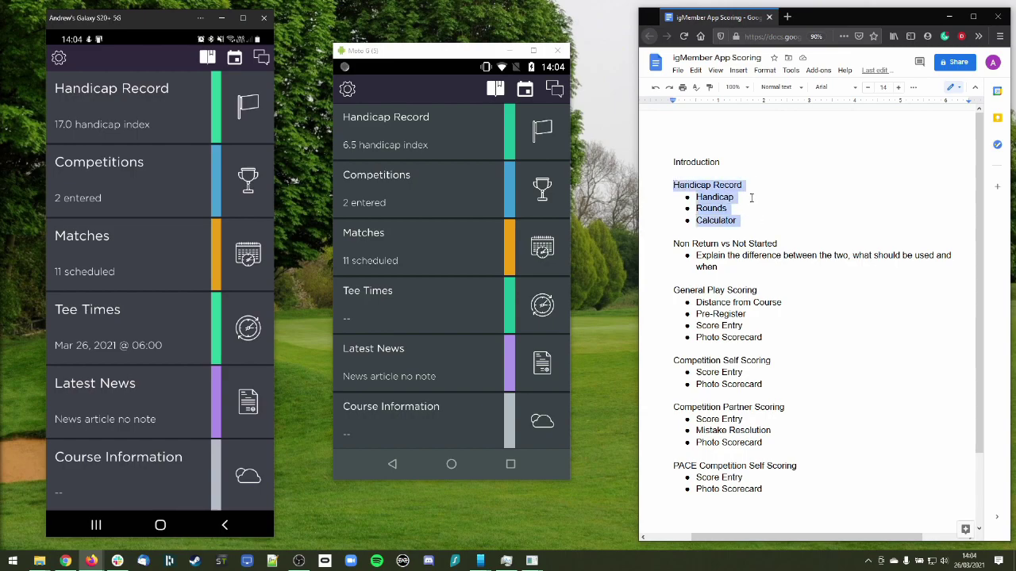
left_click(750, 197)
left_click_drag(673, 243, 781, 268)
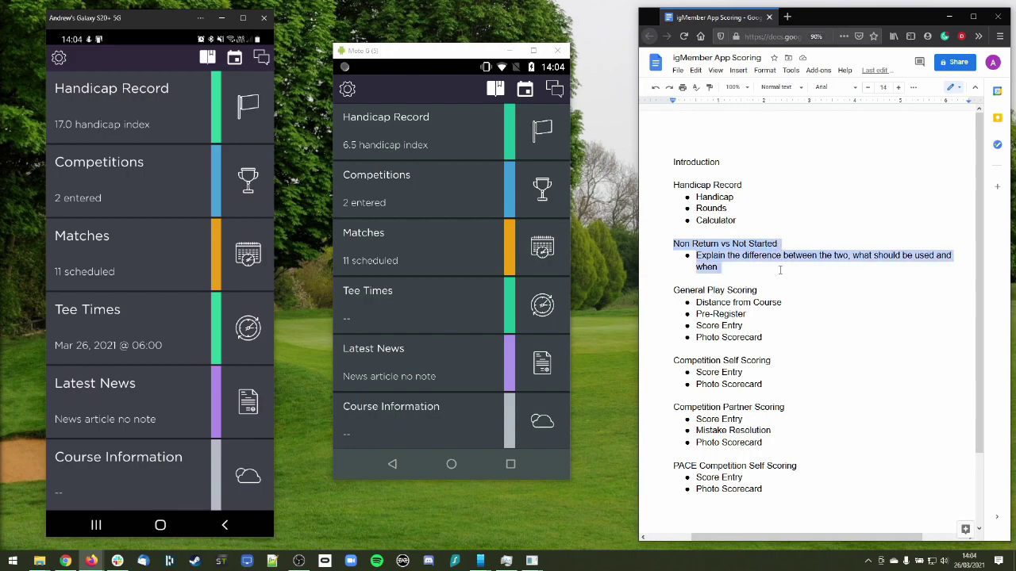
left_click(711, 244)
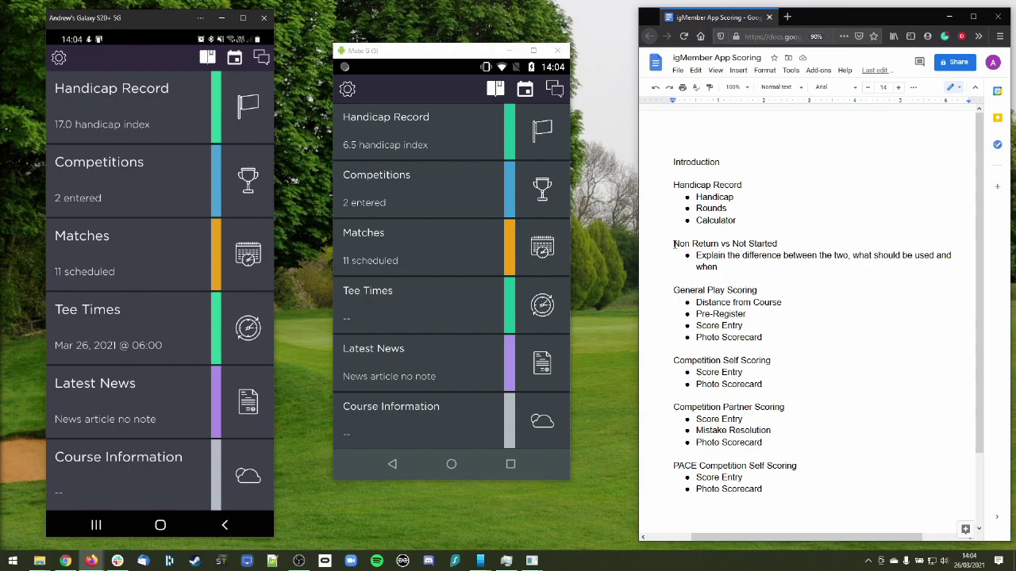
left_click_drag(674, 245, 793, 269)
left_click(800, 247)
left_click_drag(673, 290, 762, 290)
left_click(780, 287)
Go through the outline's Competition Self Scoring, Competition Partner Scoring and PACE Competition Self Scoring sections, highlighting each one
left_click_drag(672, 360, 782, 383)
left_click(800, 373)
scroll(784, 364, "down", 2)
left_click(674, 322)
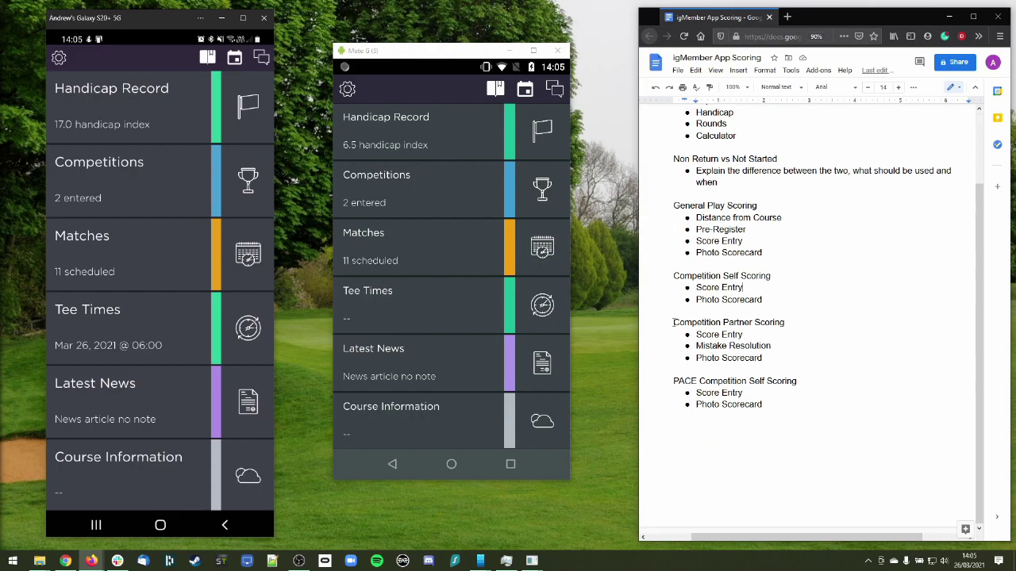
left_click_drag(683, 324, 799, 357)
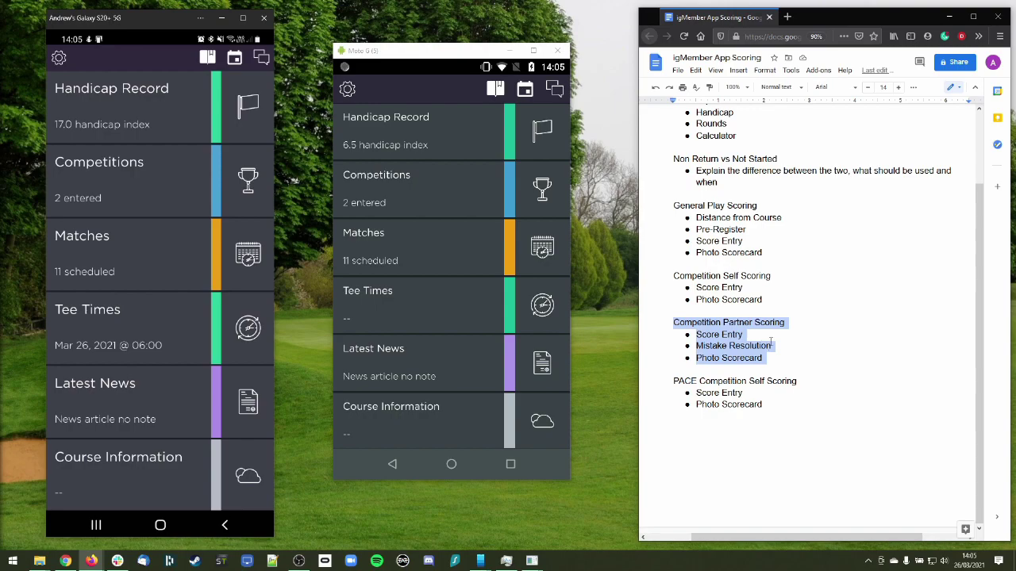
left_click_drag(674, 382, 802, 403)
scroll(804, 404, "up", 1)
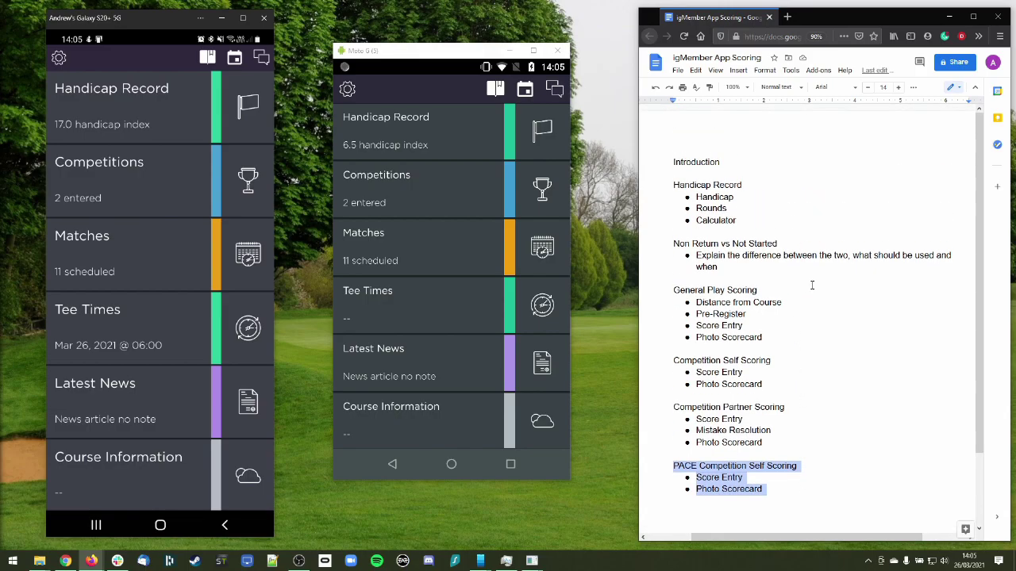
Highlight the Handicap Record section of the outline and open the Handicap Record on the Galaxy phone
left_click(735, 167)
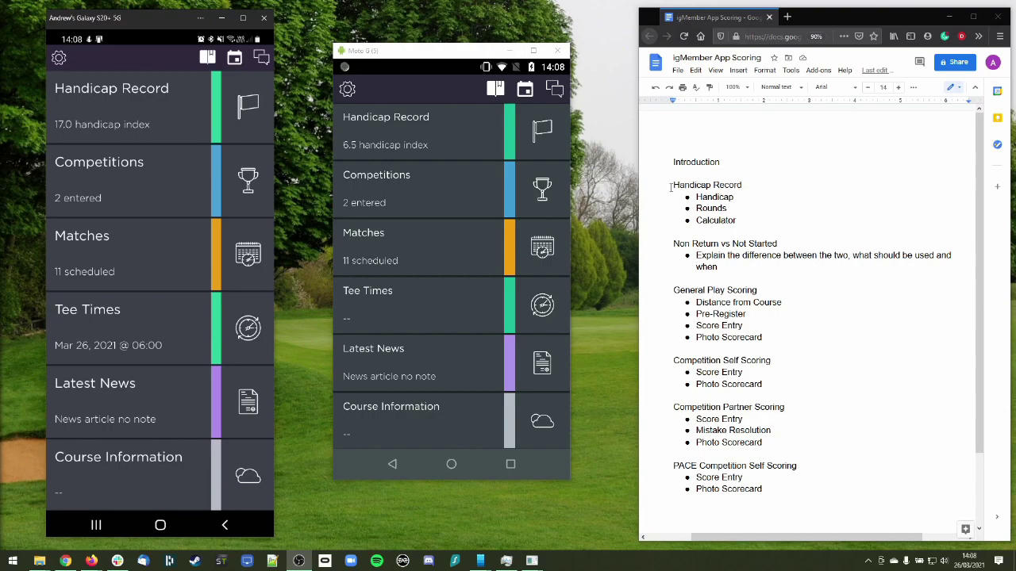
left_click_drag(672, 185, 756, 220)
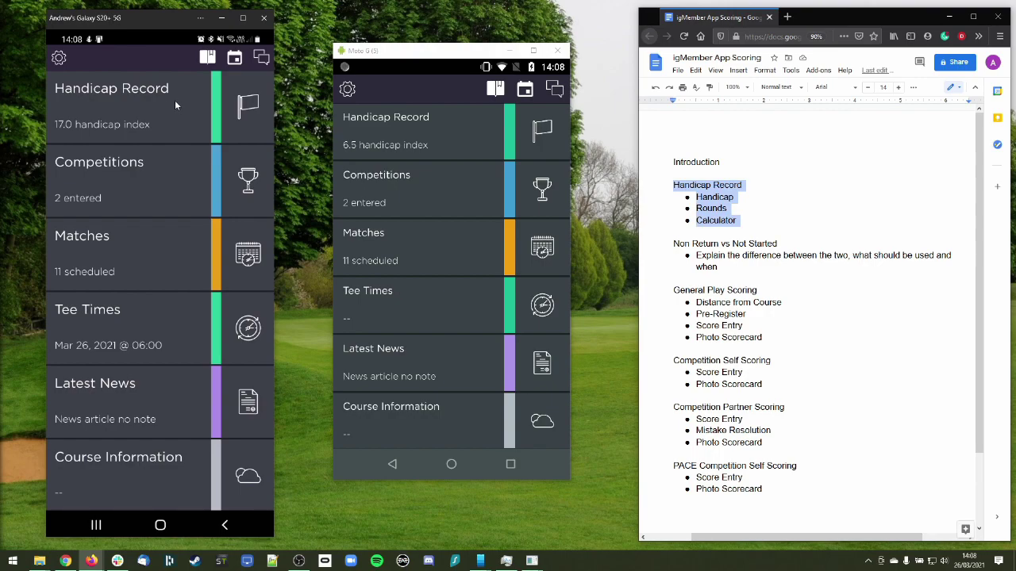
left_click(251, 106)
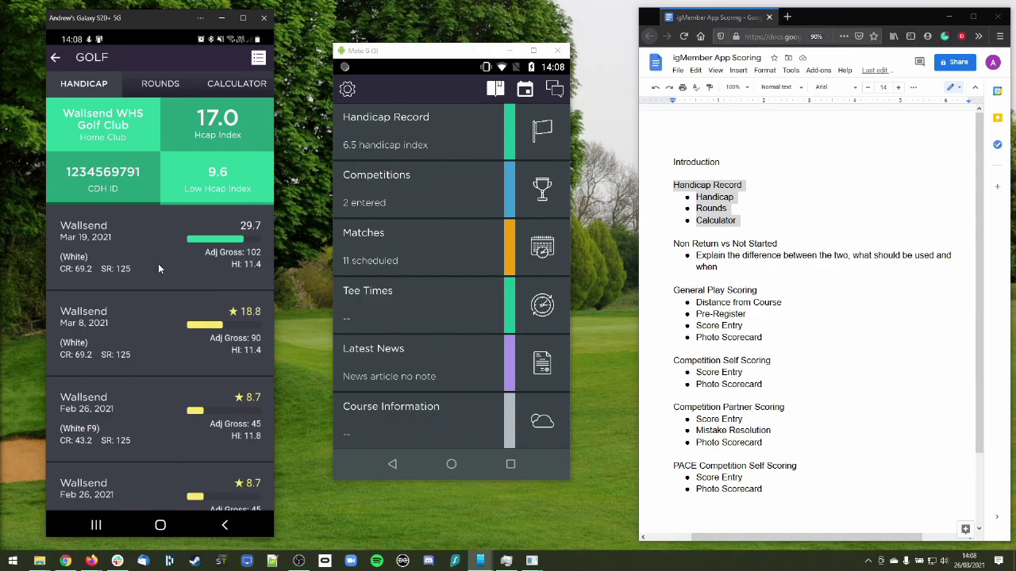
Examine the list of past scores in the handicap record, including the starred ones and the older entries
scroll(158, 269, "down", 2)
scroll(158, 268, "down", 5)
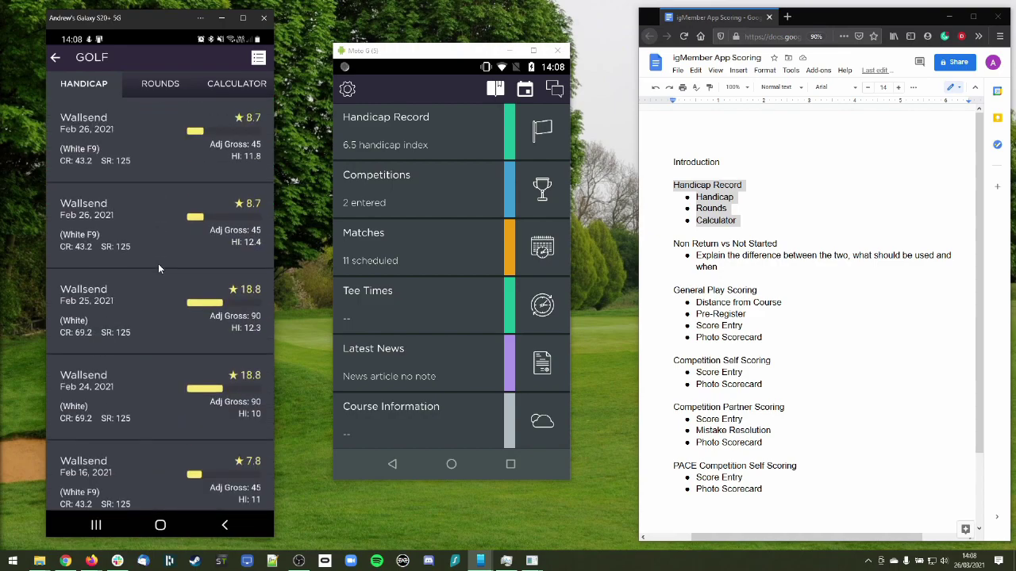
scroll(158, 269, "up", 8)
scroll(158, 263, "down", 3)
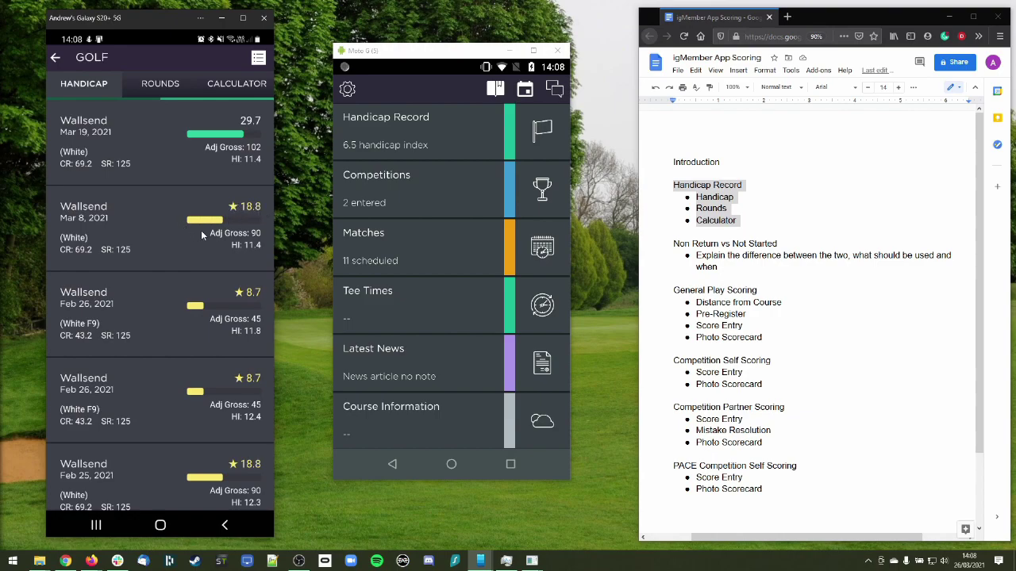
scroll(176, 209, "down", 4)
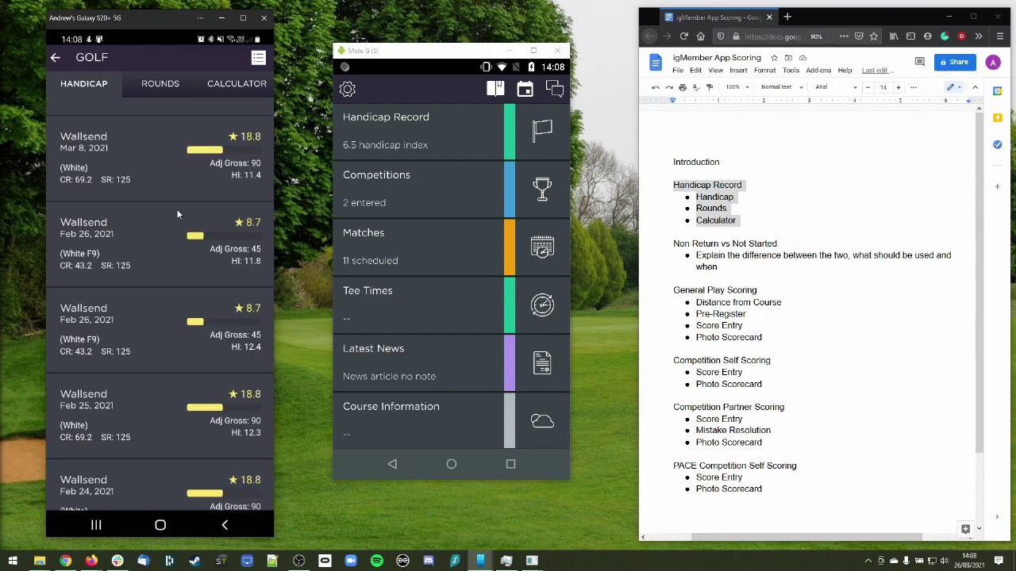
scroll(176, 208, "up", 5)
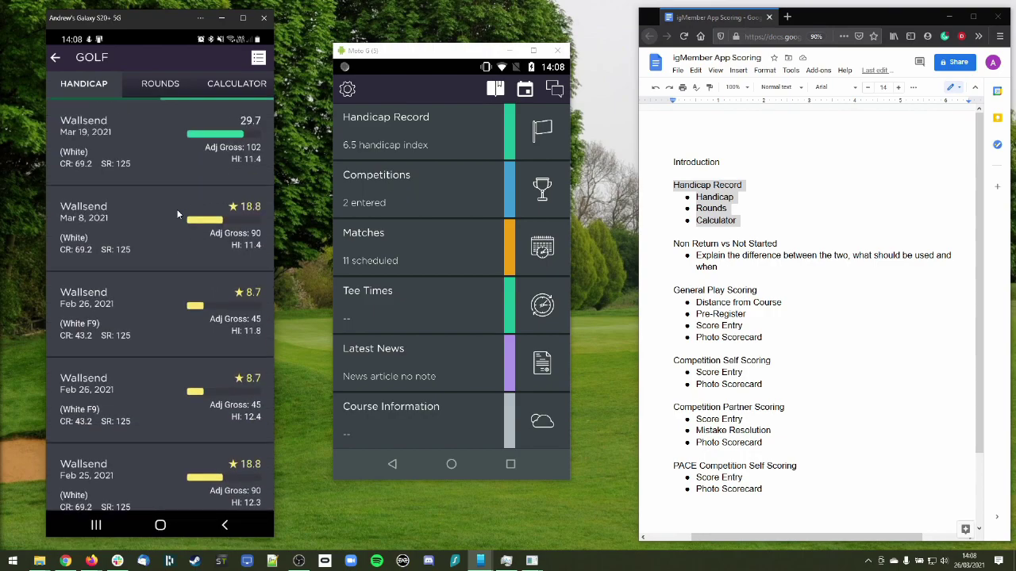
scroll(177, 216, "up", 1)
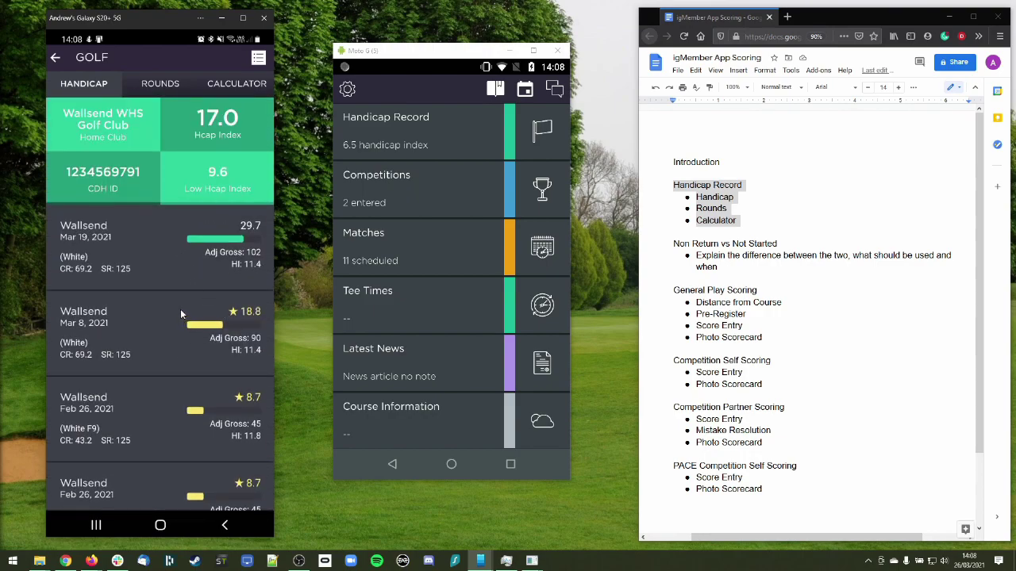
scroll(206, 309, "down", 3)
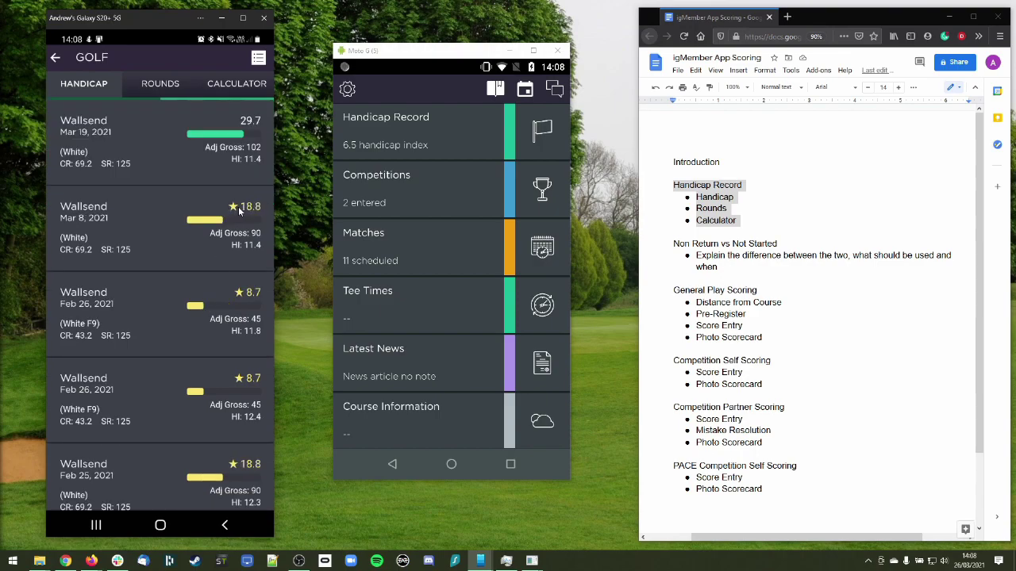
scroll(166, 228, "down", 3)
scroll(166, 231, "down", 10)
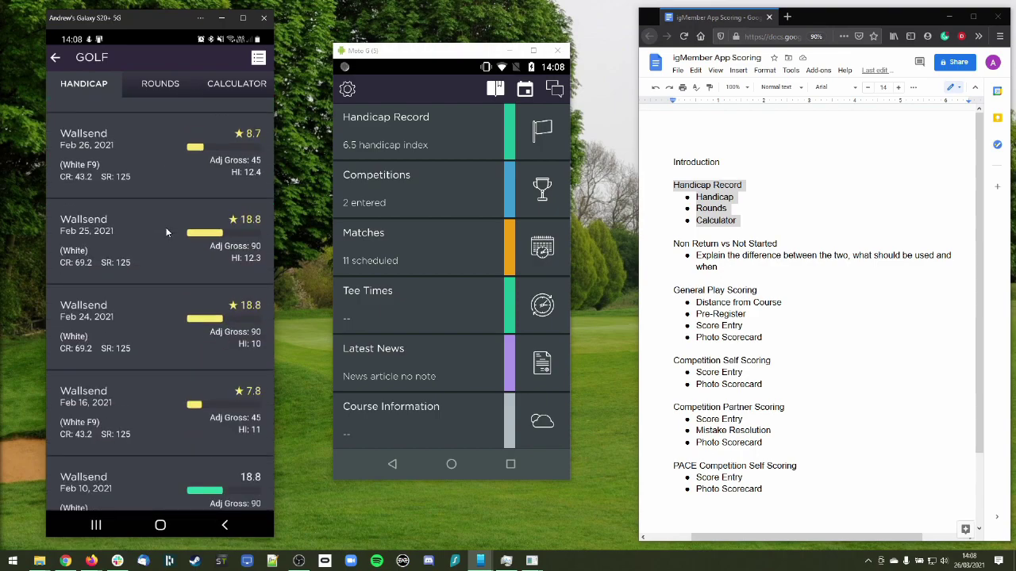
scroll(166, 235, "down", 5)
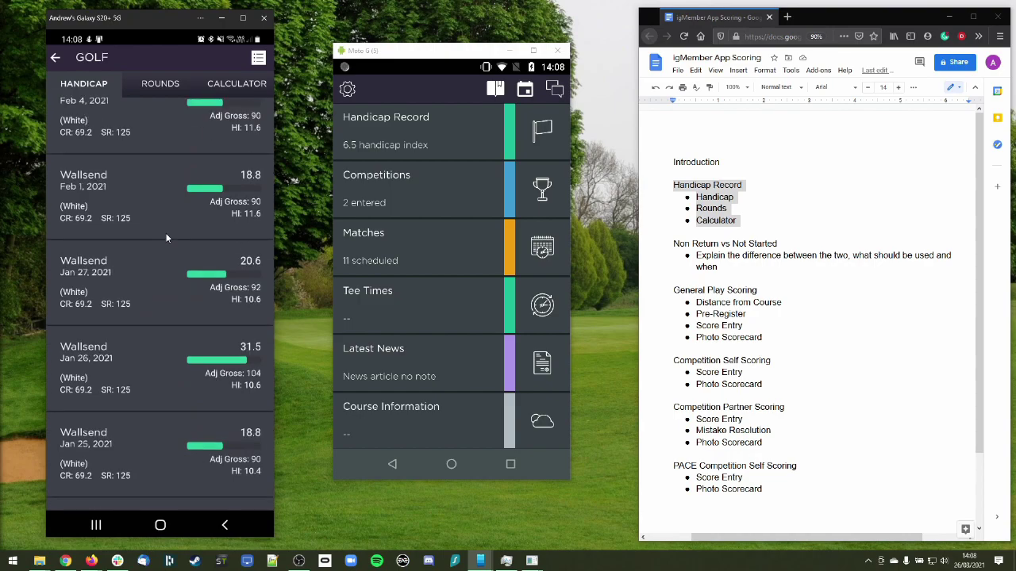
scroll(166, 236, "up", 7)
scroll(166, 233, "up", 5)
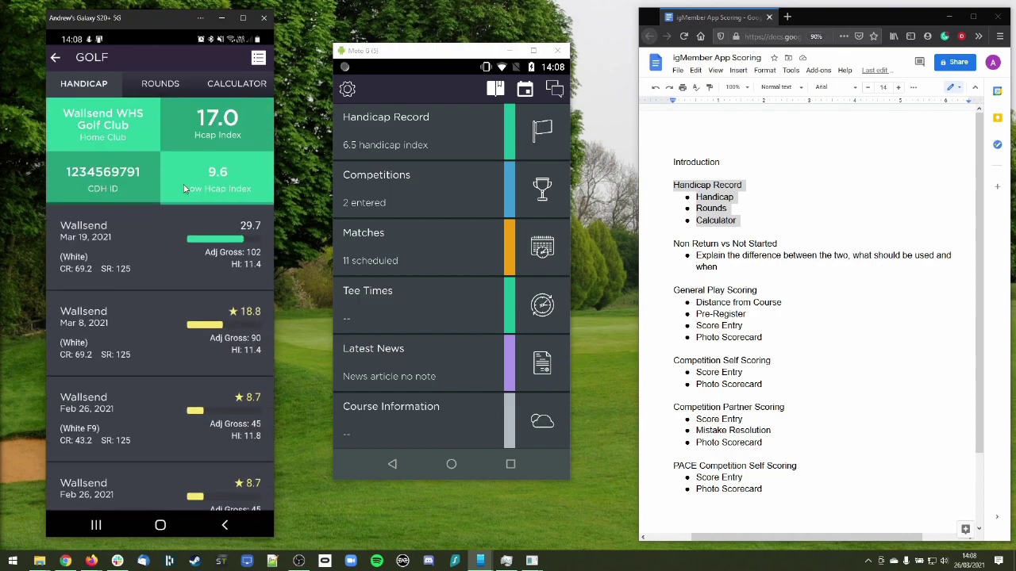
Open the list of played rounds and look through the qualifying and non-qualifying competitions and general play scores
left_click(161, 86)
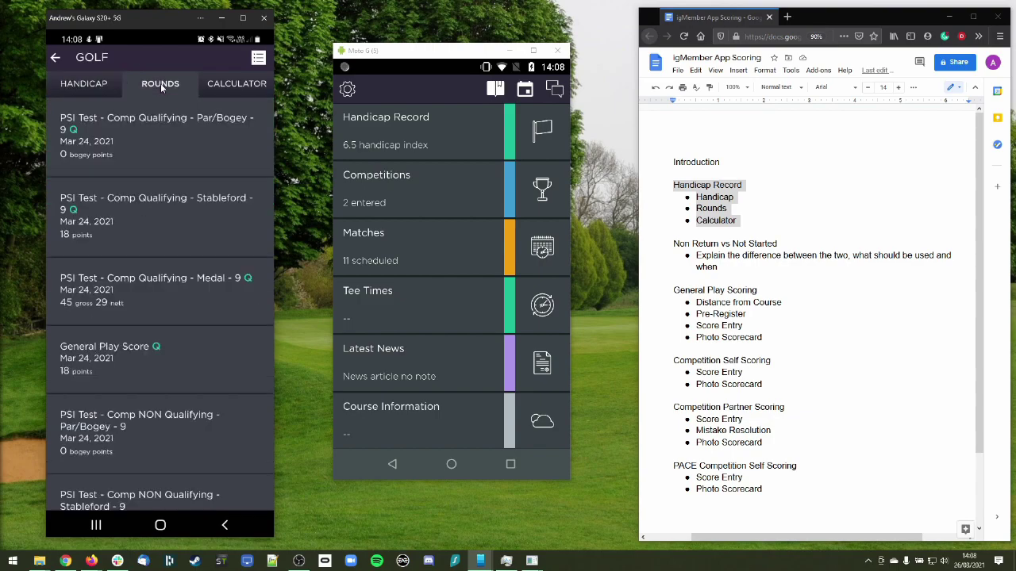
scroll(183, 194, "down", 5)
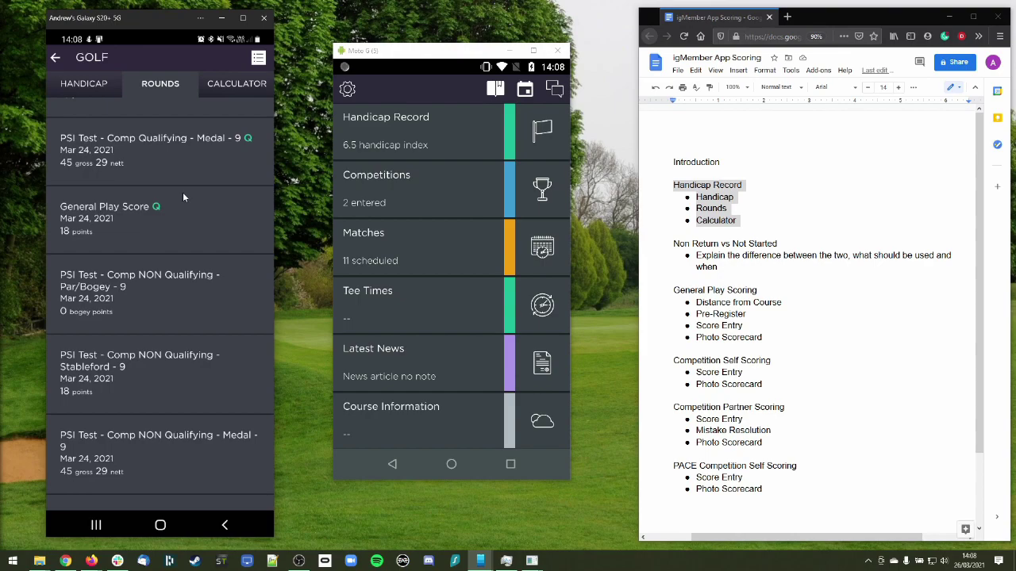
scroll(182, 192, "up", 5)
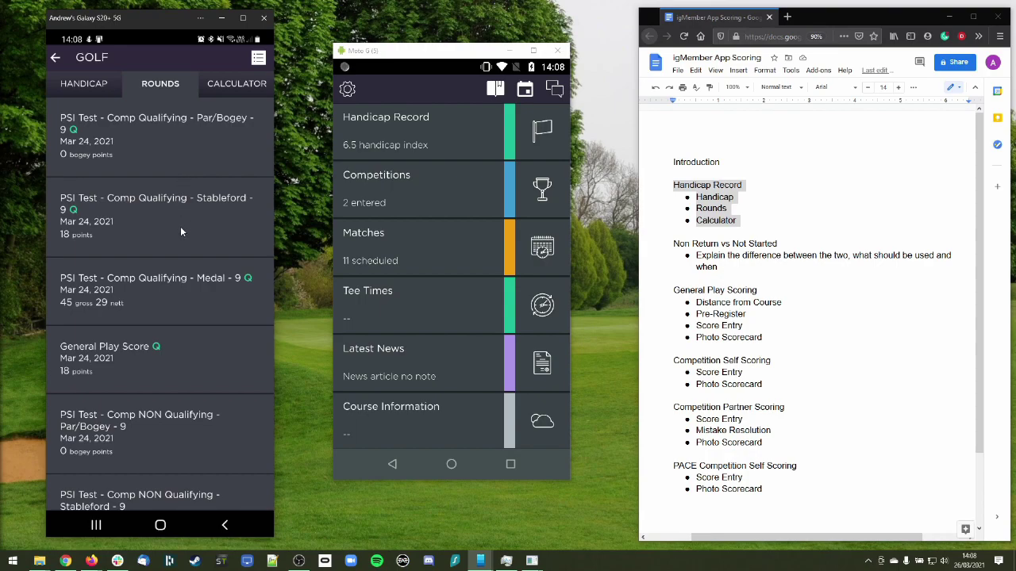
scroll(180, 224, "down", 2)
scroll(181, 221, "down", 6)
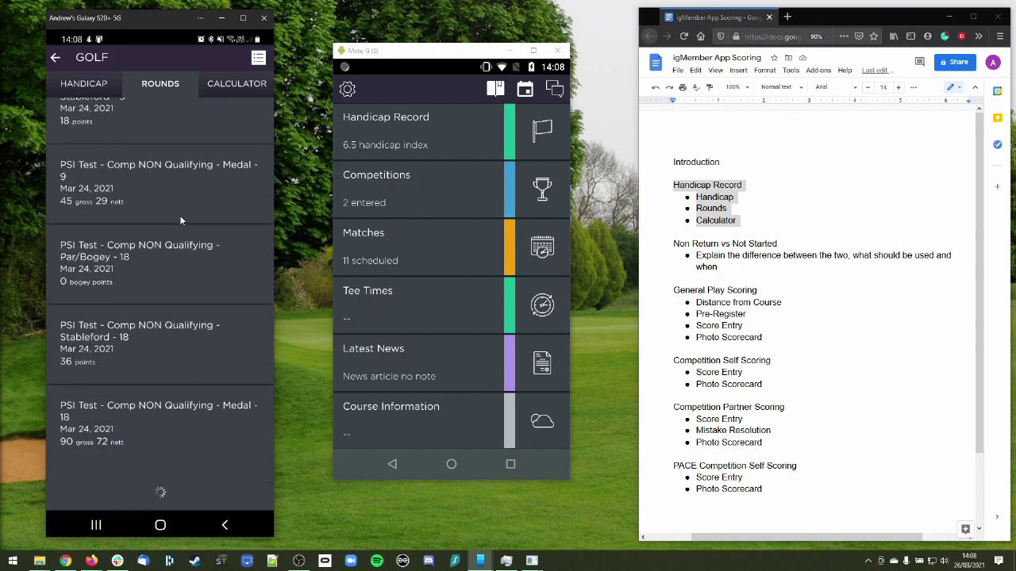
scroll(181, 222, "up", 5)
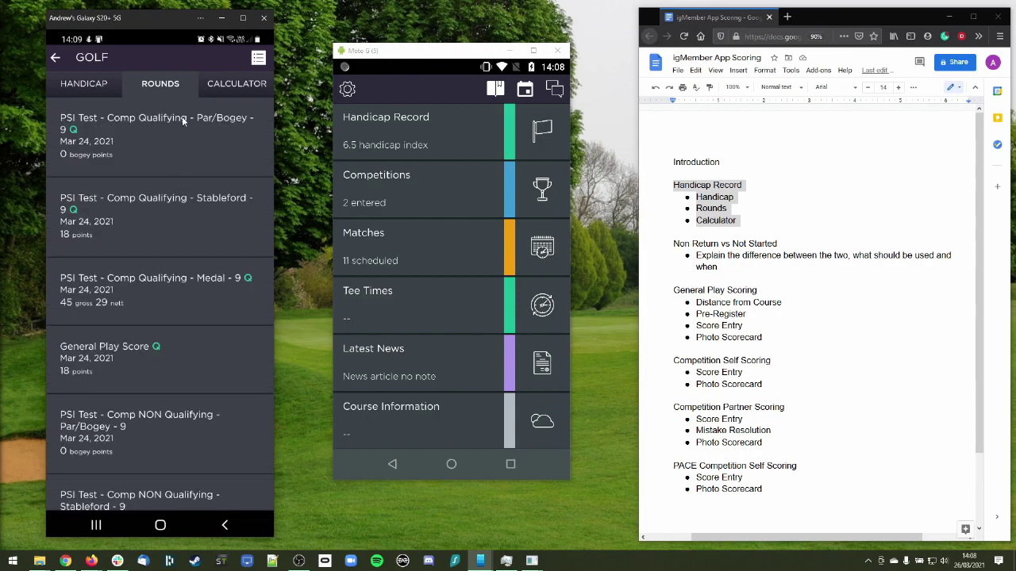
Look through the course and playing handicaps for each course, and show the course handicap calculator below them
left_click(239, 87)
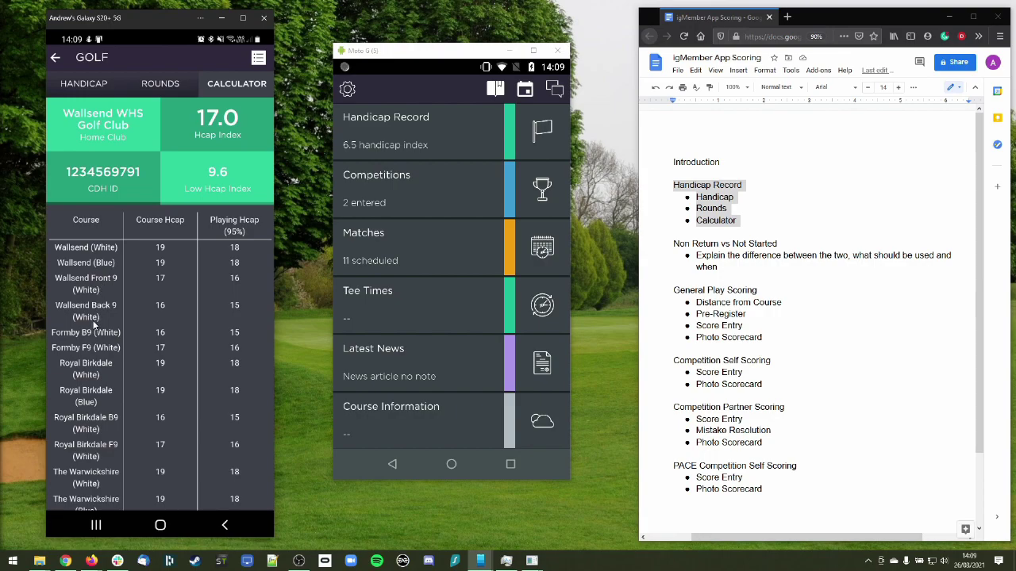
scroll(167, 349, "down", 5)
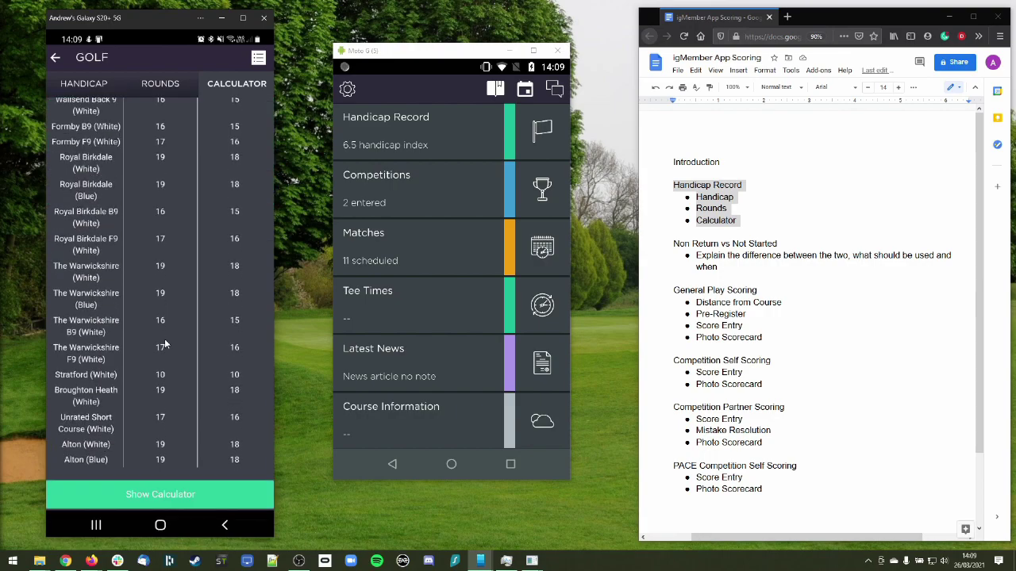
left_click(179, 495)
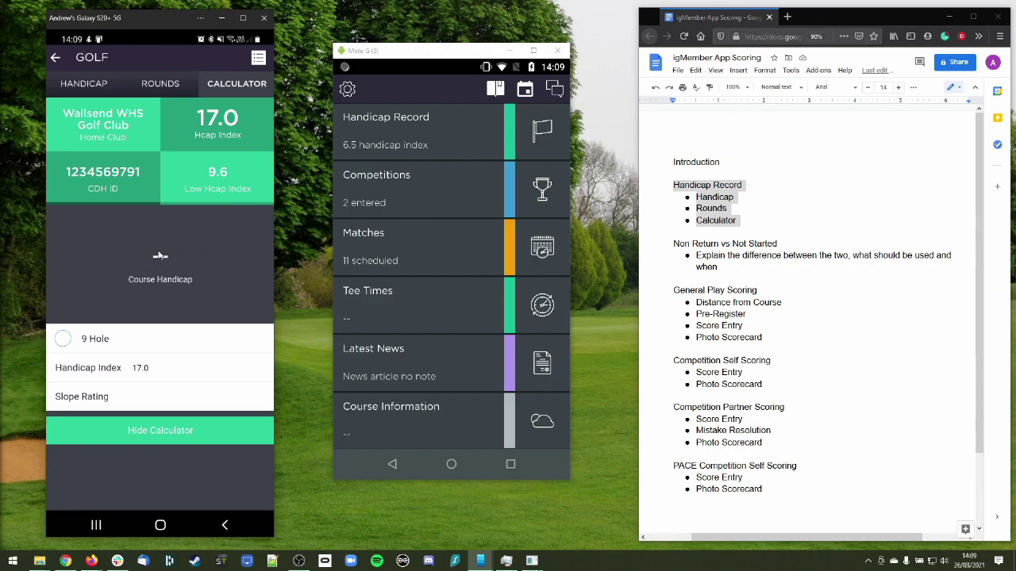
Calculate the course handicap for a handicap index of 42.3 and a slope rating of 129
left_click(155, 373)
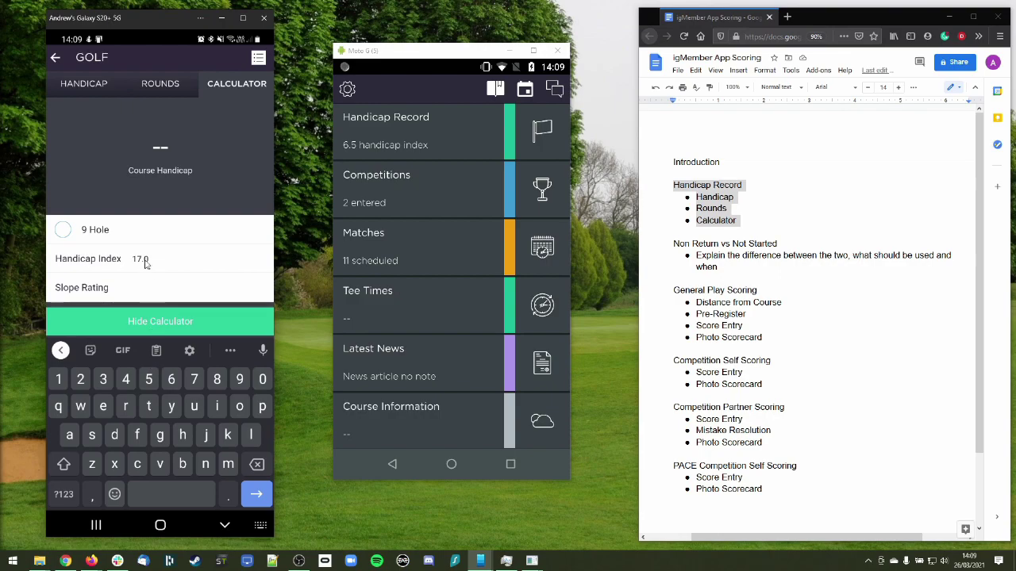
left_click(258, 467)
left_click(258, 467)
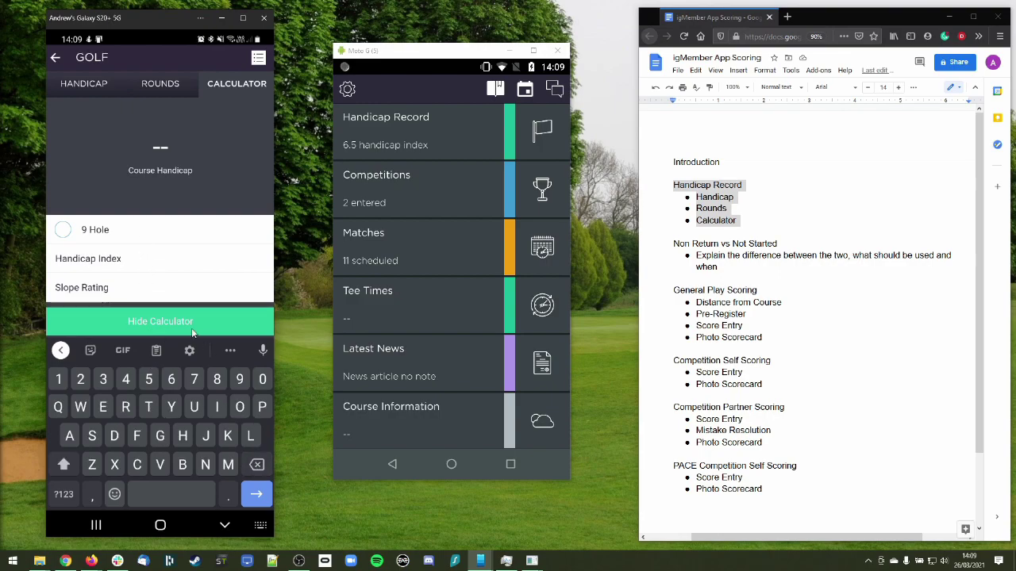
left_click(126, 379)
left_click(81, 379)
left_click(228, 495)
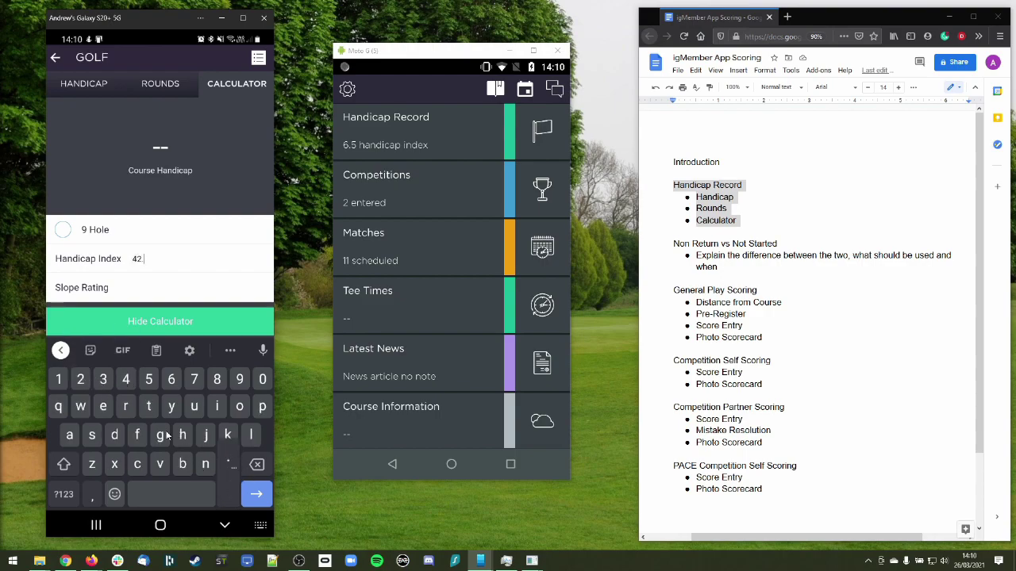
left_click(103, 379)
left_click(159, 290)
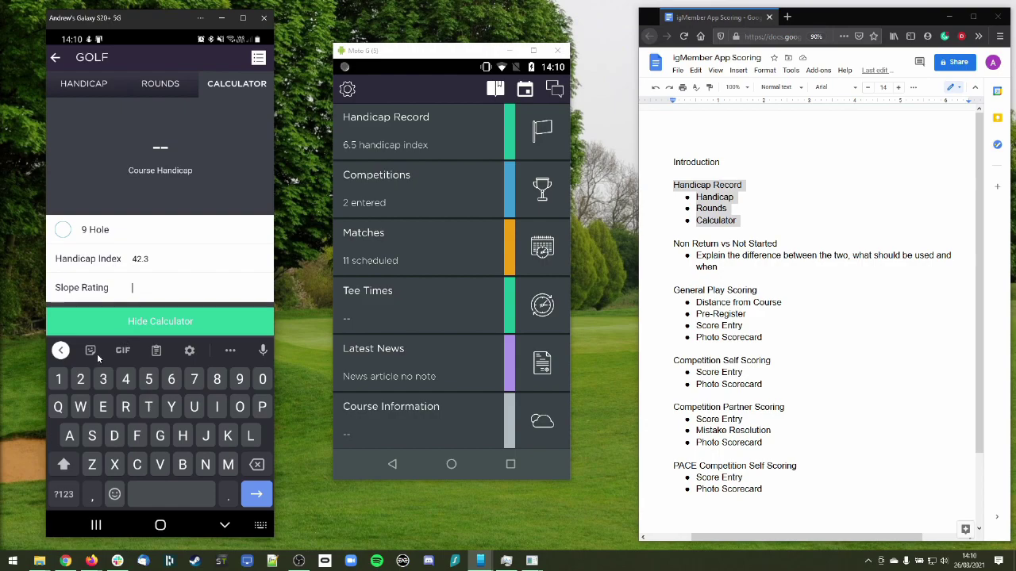
left_click(60, 380)
left_click(81, 380)
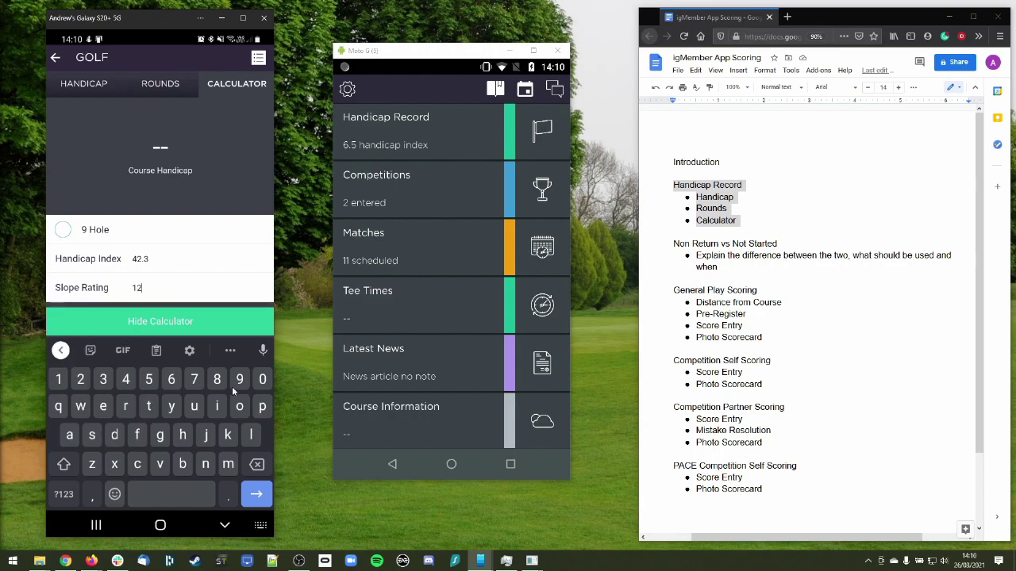
left_click(240, 379)
left_click(226, 525)
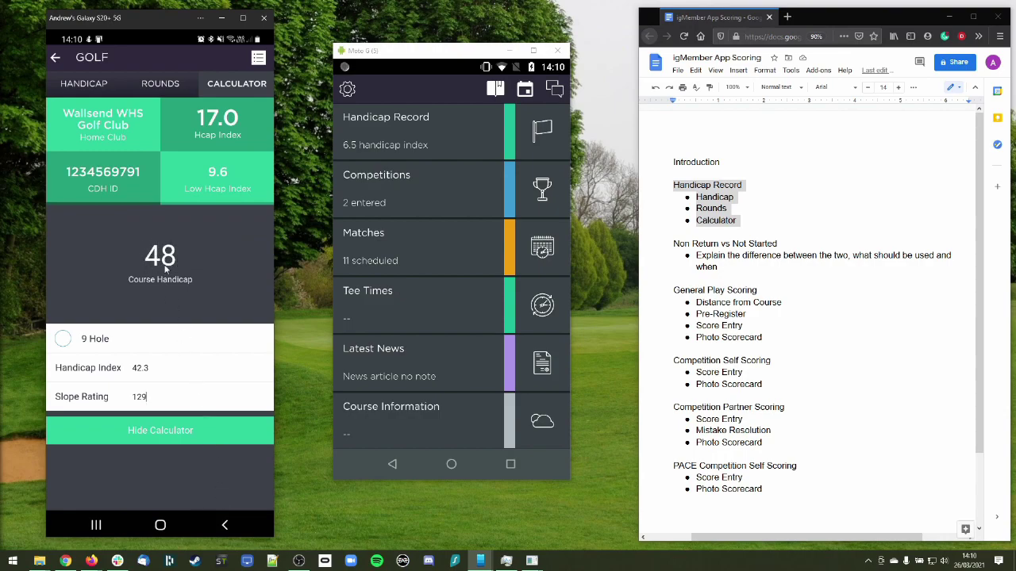
Change the calculator's handicap index to 3.4, keeping the same slope rating
left_click(151, 370)
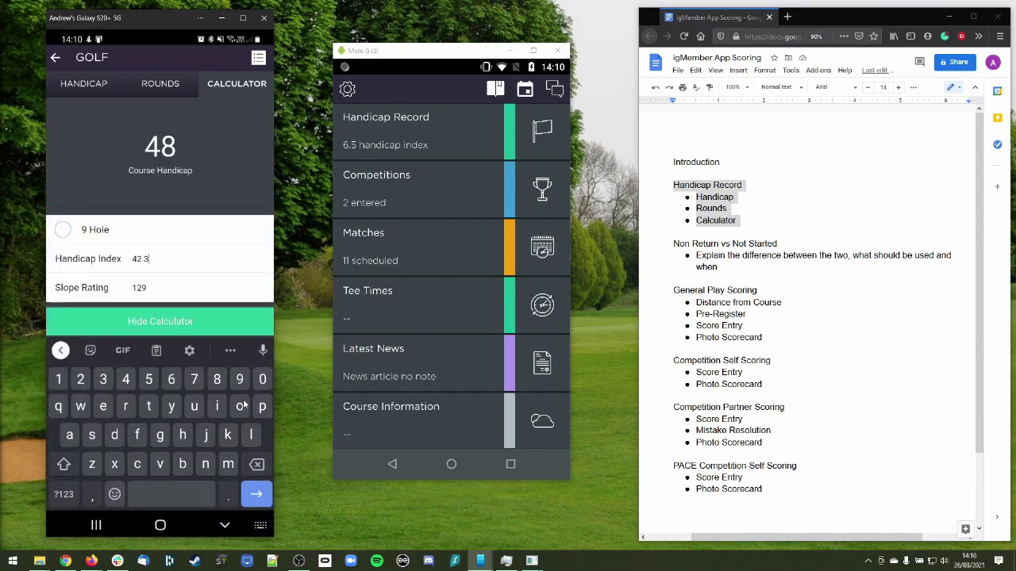
left_click(262, 466)
left_click(262, 467)
left_click(103, 379)
left_click(228, 496)
left_click(126, 379)
left_click(226, 525)
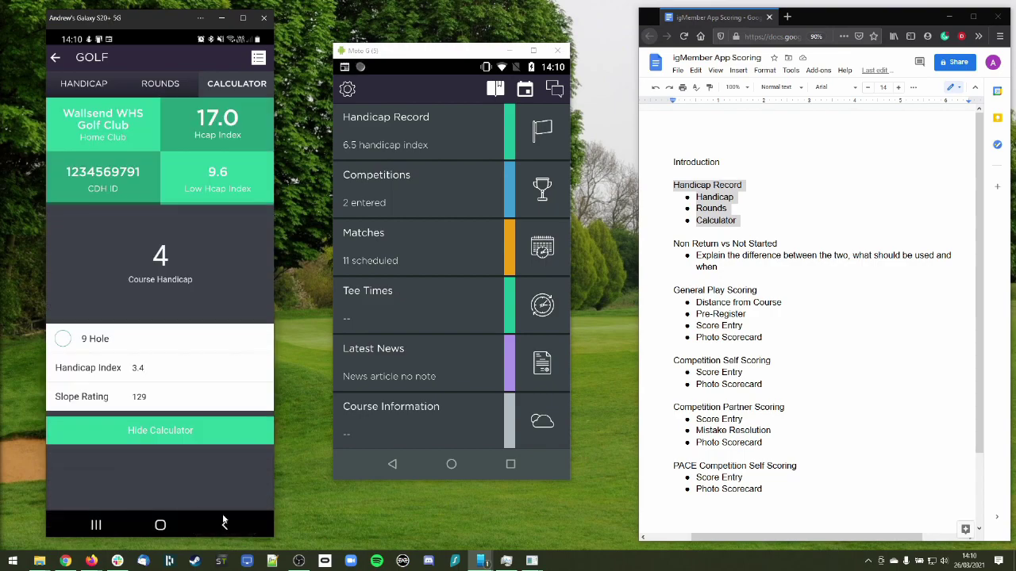
Calculate the 9-hole course handicap for the 3.4 handicap index with a course rating of 35.1 and par 36
left_click(63, 340)
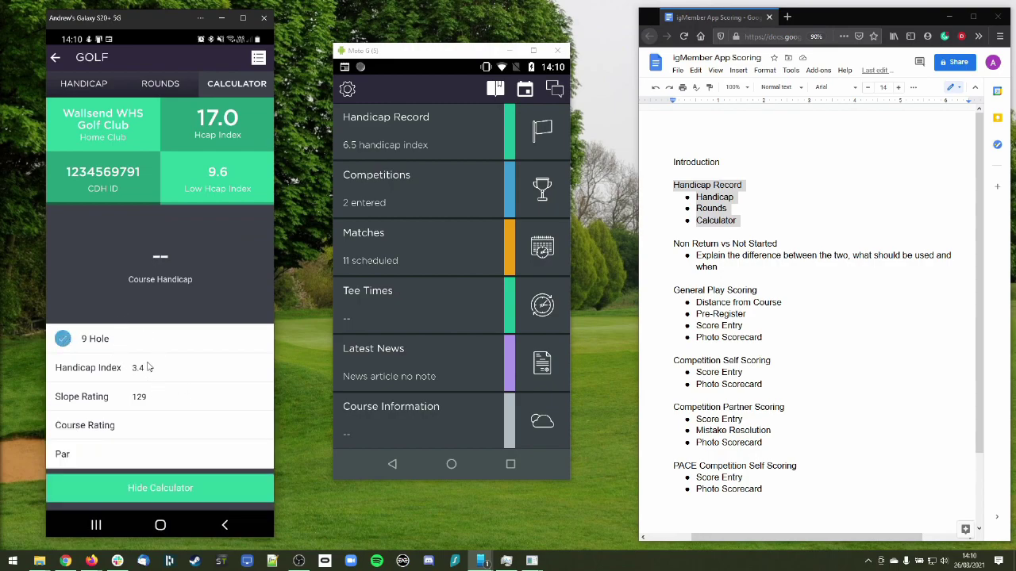
left_click(141, 428)
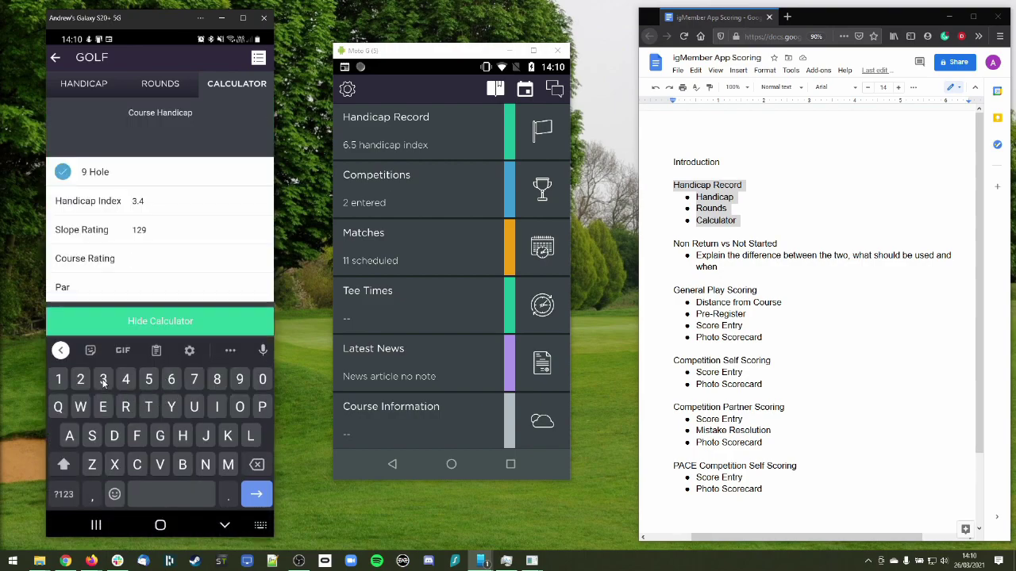
left_click(103, 380)
left_click(228, 495)
left_click(64, 378)
left_click(148, 288)
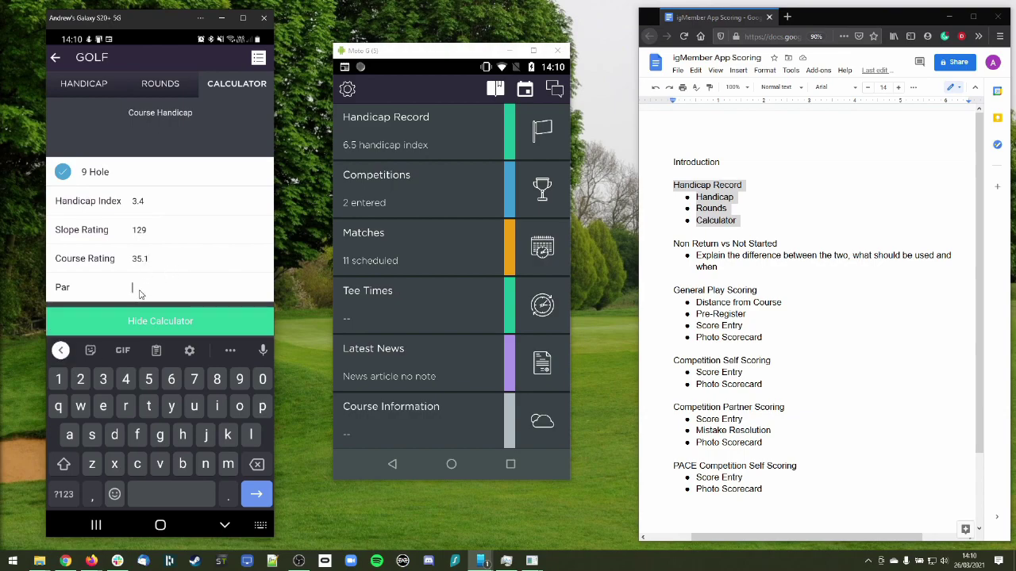
left_click(103, 380)
left_click(173, 379)
left_click(224, 526)
Change the handicap index to 42.3 for the 9-hole calculation, and switch the calculator back to 18 holes
left_click(260, 465)
left_click(260, 464)
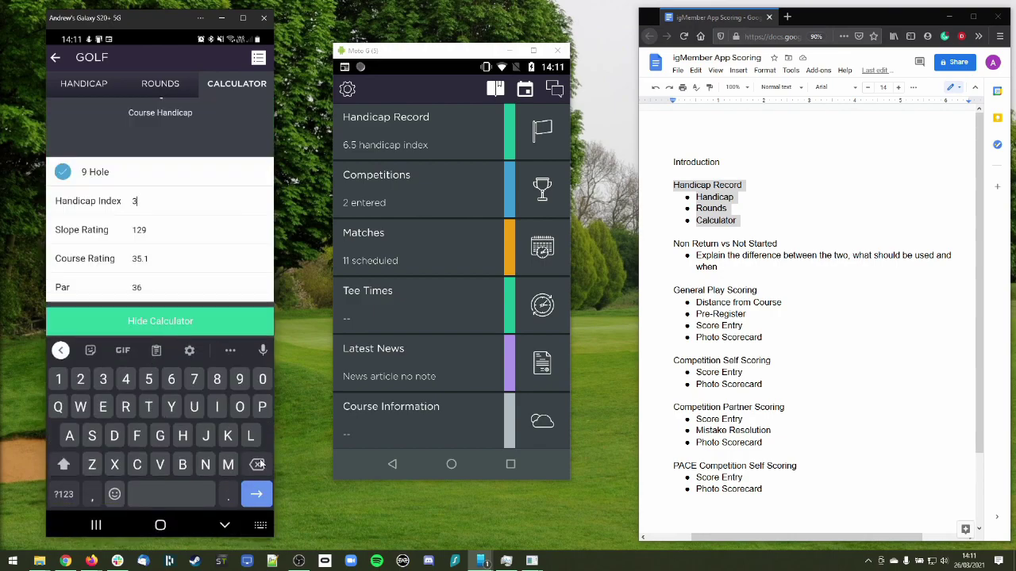
left_click(127, 378)
left_click(85, 383)
left_click(228, 494)
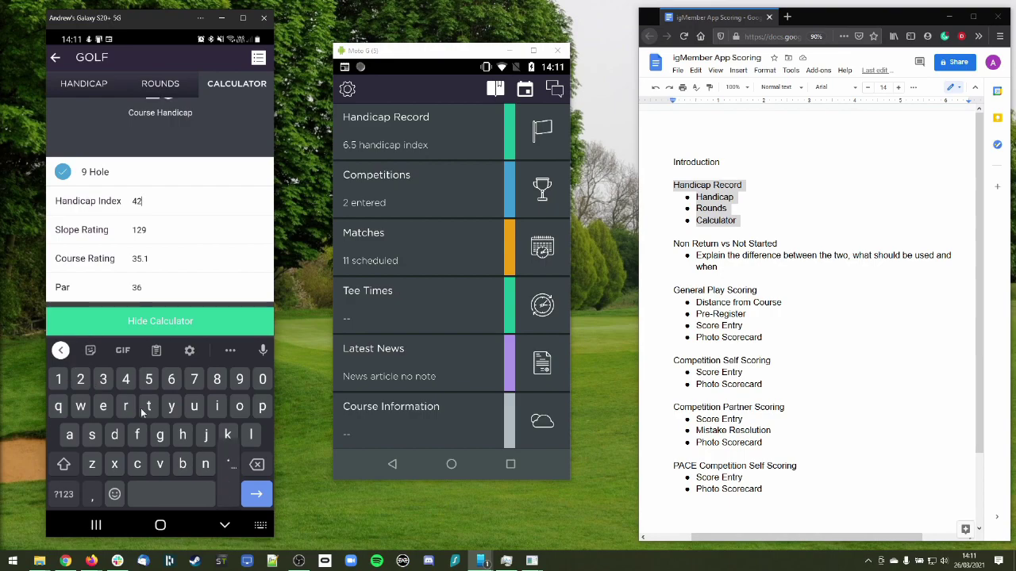
left_click(103, 379)
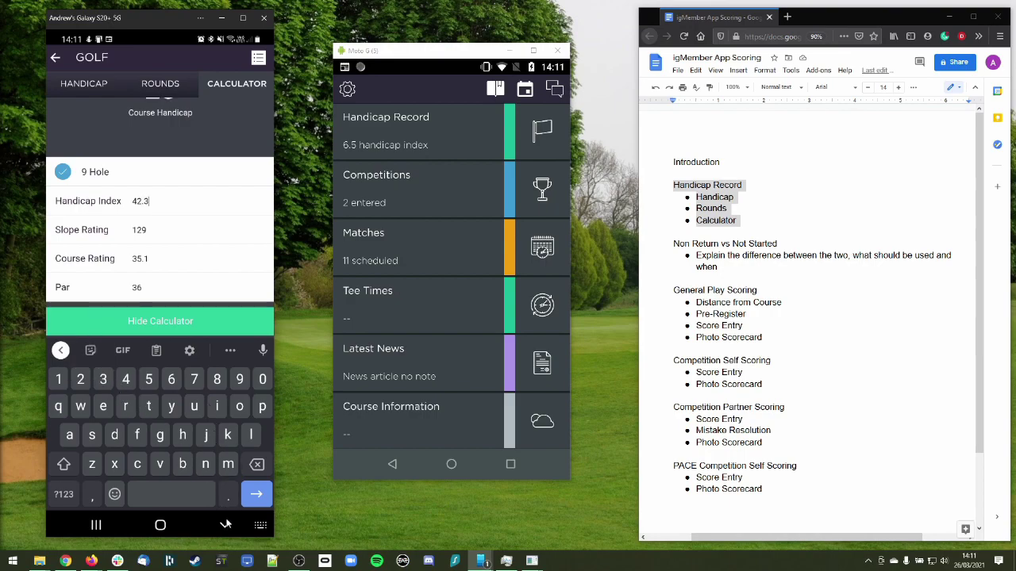
left_click(225, 525)
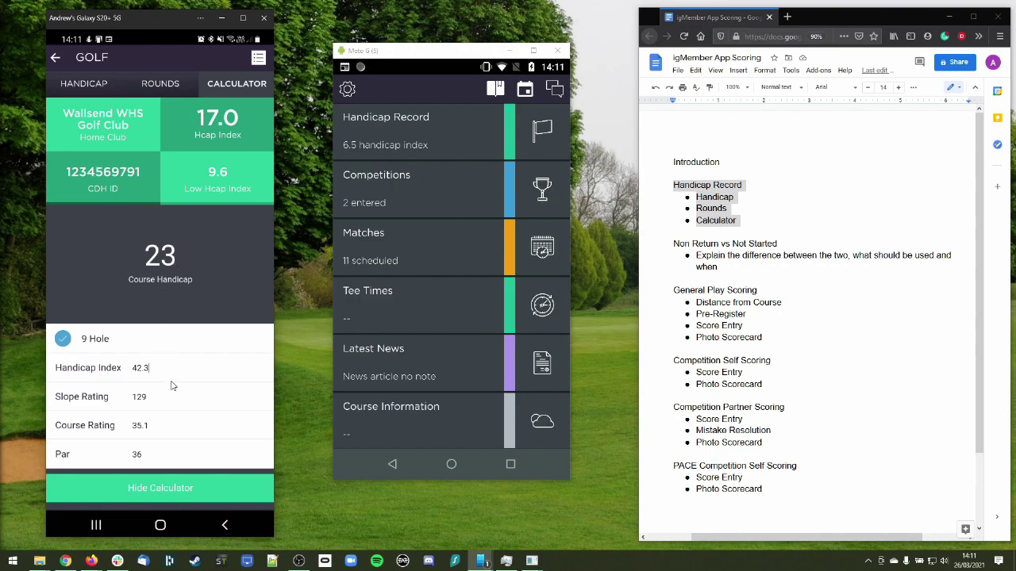
left_click(77, 342)
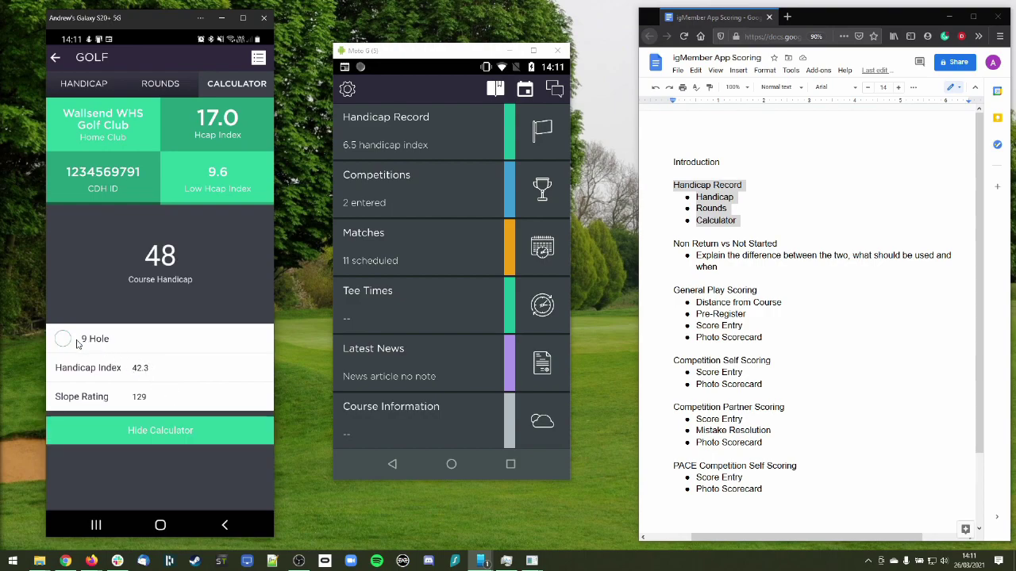
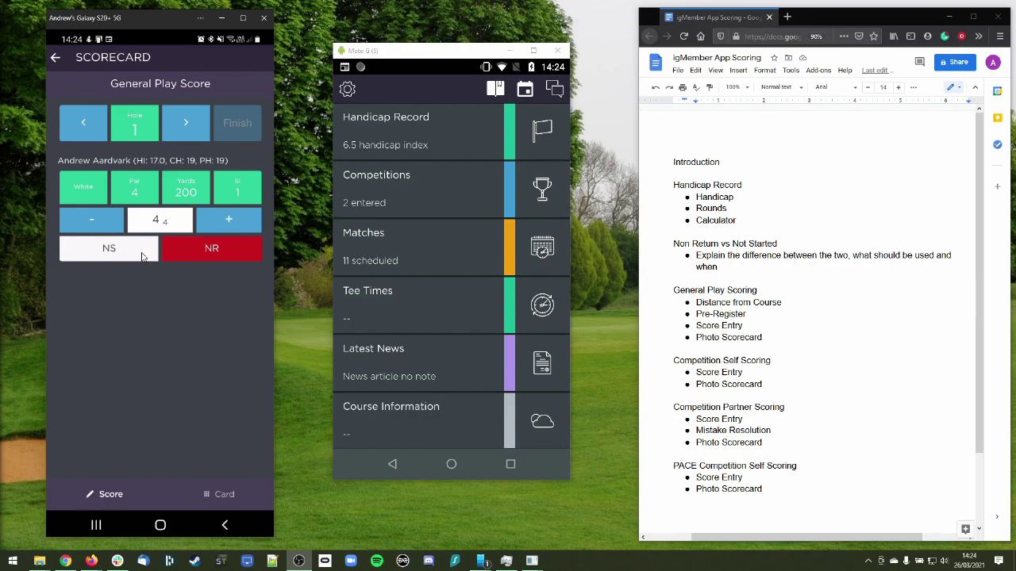
Demonstrate the NR and NS entries on hole 1 of the general play scorecard
left_click(190, 249)
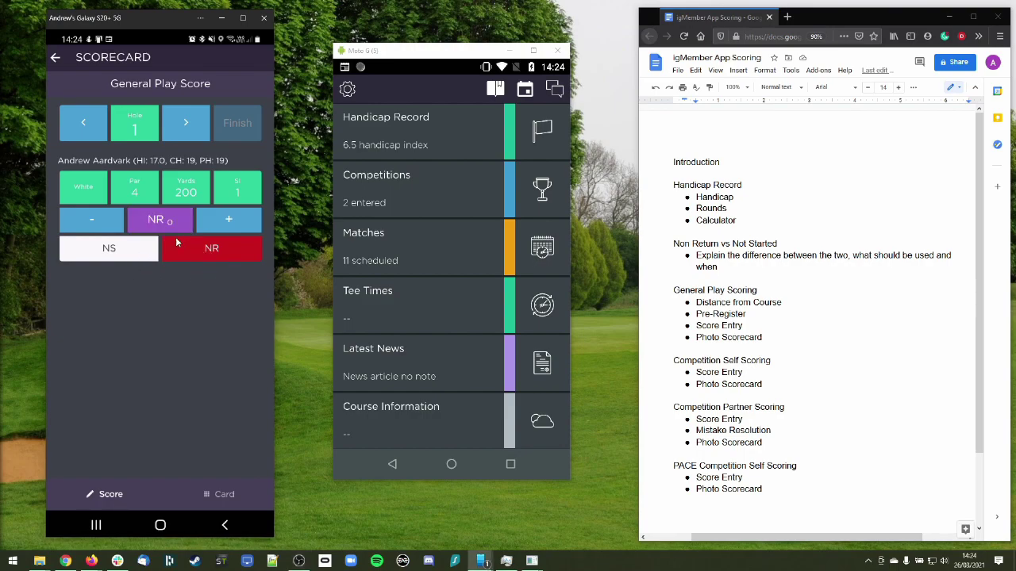
left_click(119, 253)
left_click(216, 249)
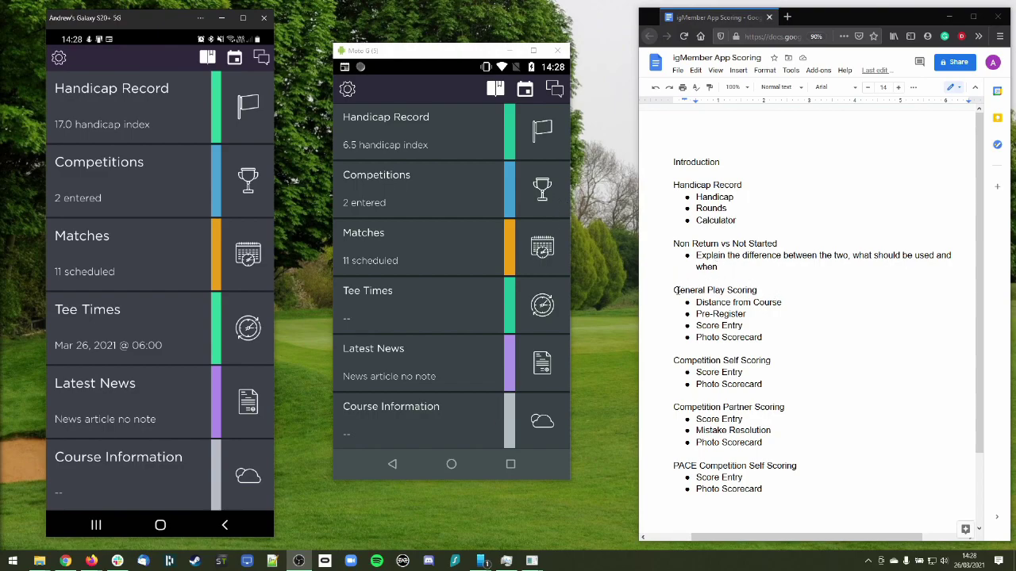
Highlight Distance from Course in the outline's General Play Scoring section, and briefly view the Handicap Record where scoring is started
mouse_move(674, 291)
left_mouse_down()
mouse_move(763, 294)
mouse_move(784, 305)
mouse_move(785, 336)
mouse_move(782, 303)
mouse_move(687, 303)
left_mouse_up()
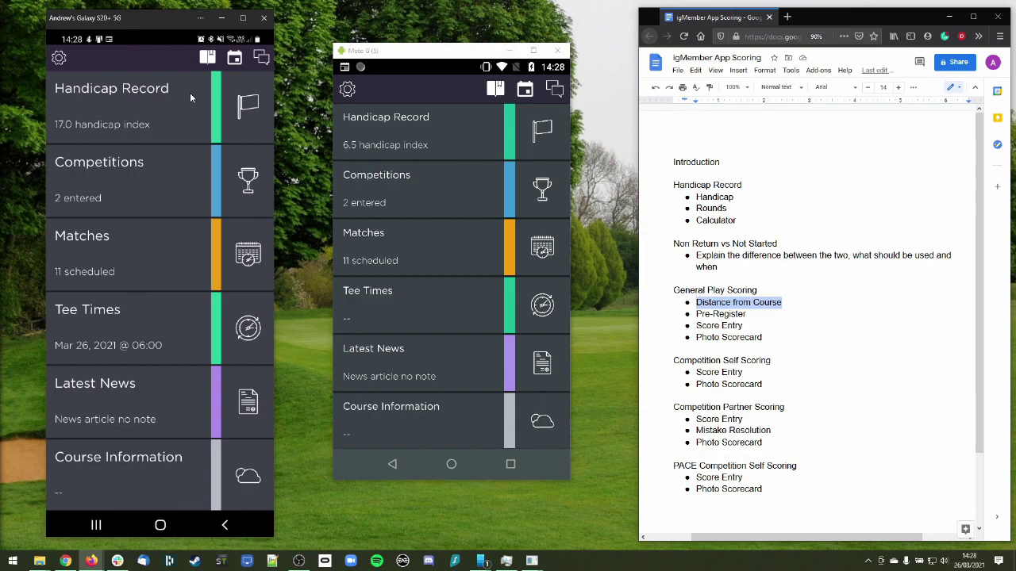
left_click(247, 106)
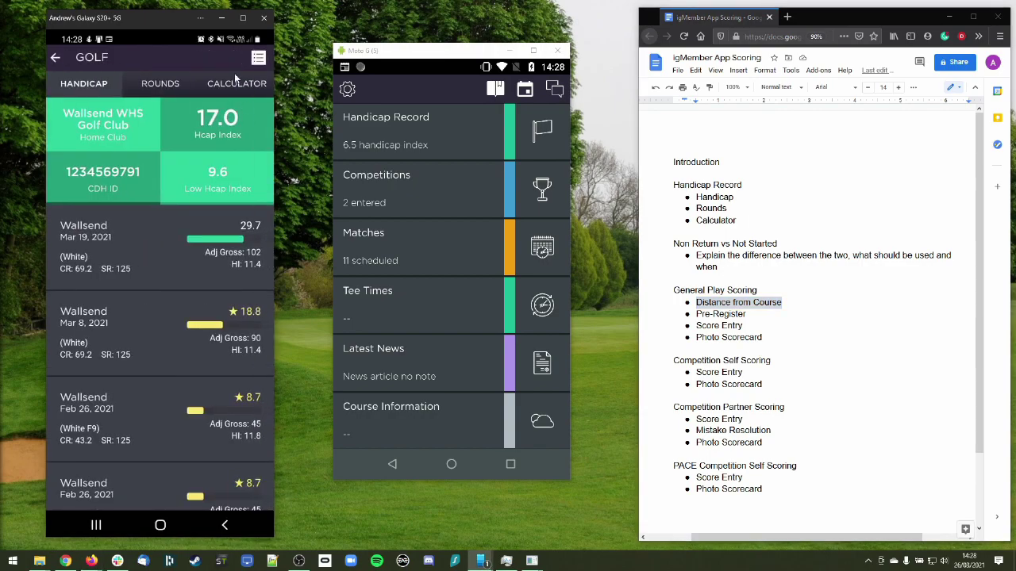
left_click(58, 57)
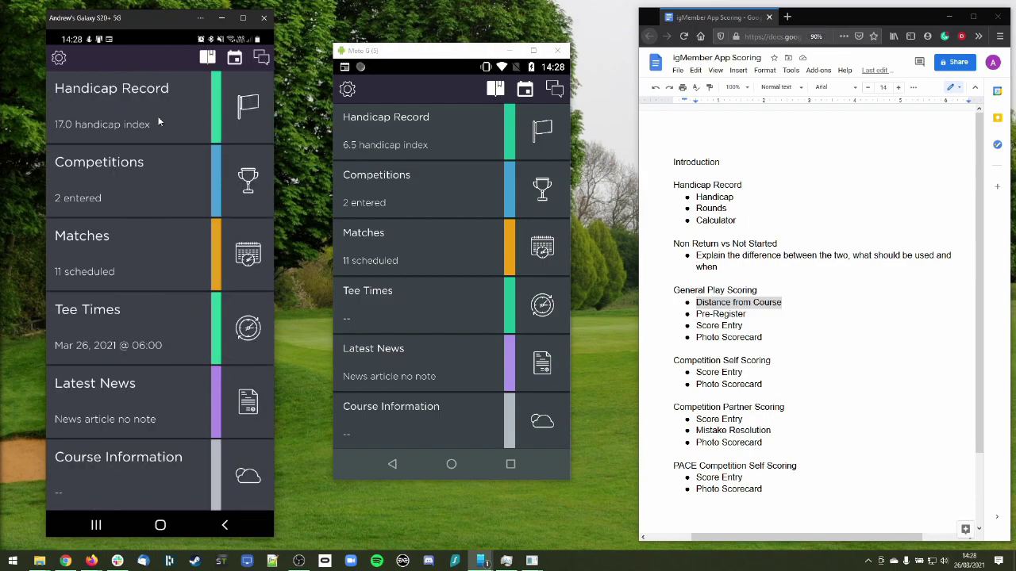
left_click(786, 303)
left_click_drag(702, 300, 697, 299)
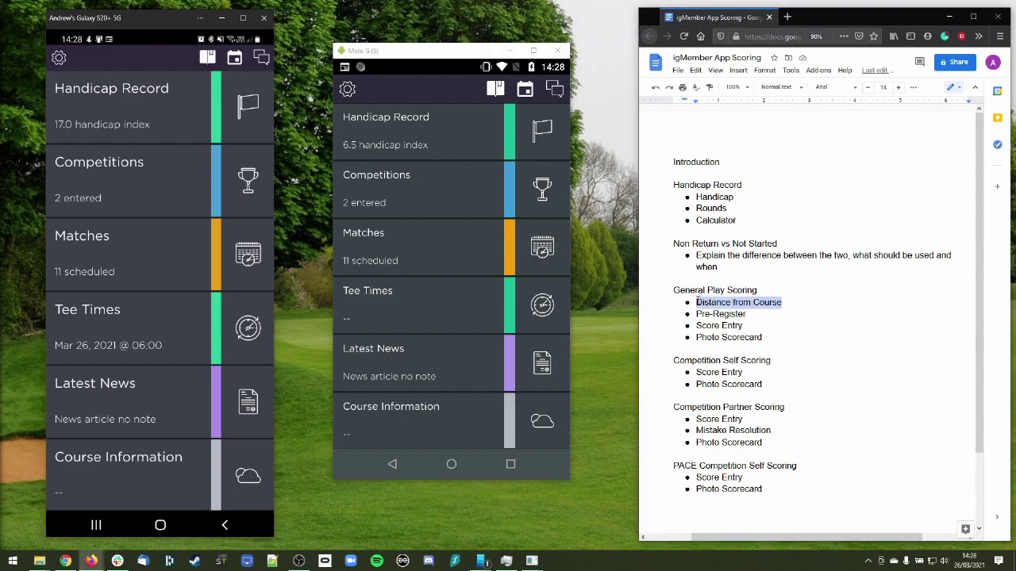
left_click(753, 315)
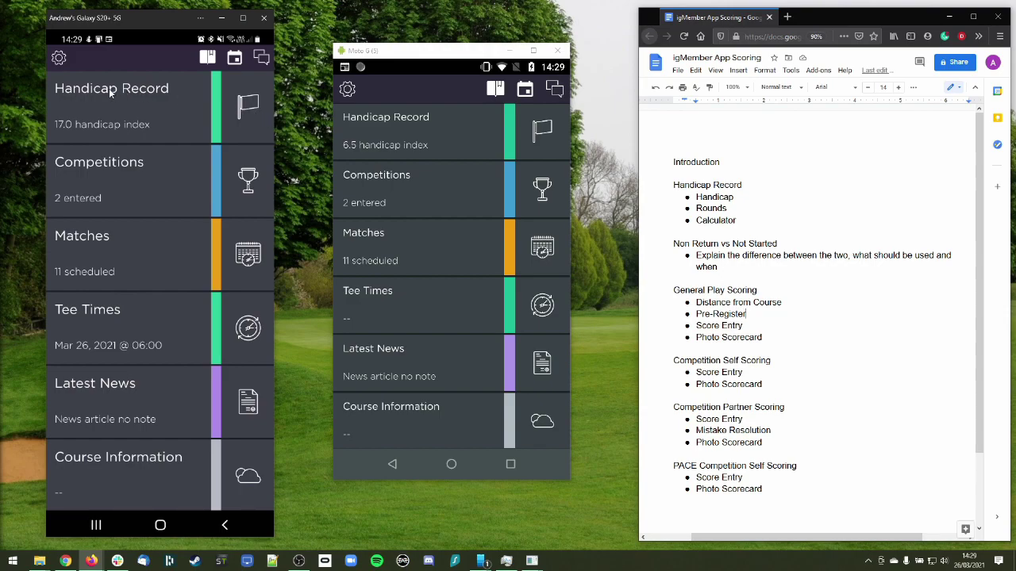
Open general play scoring from the Handicap Record and register for a General Play Score
left_click(250, 106)
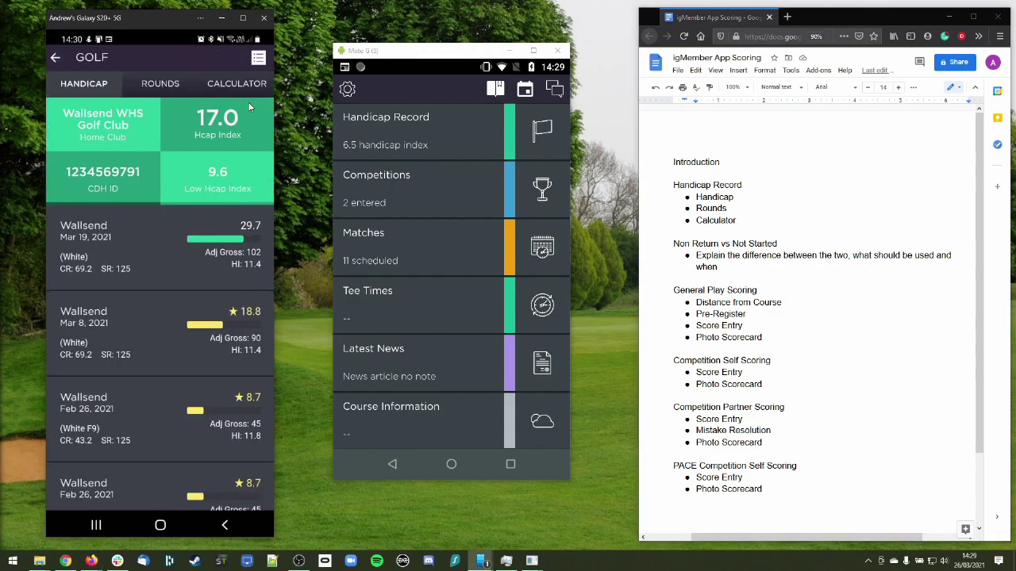
left_click(258, 58)
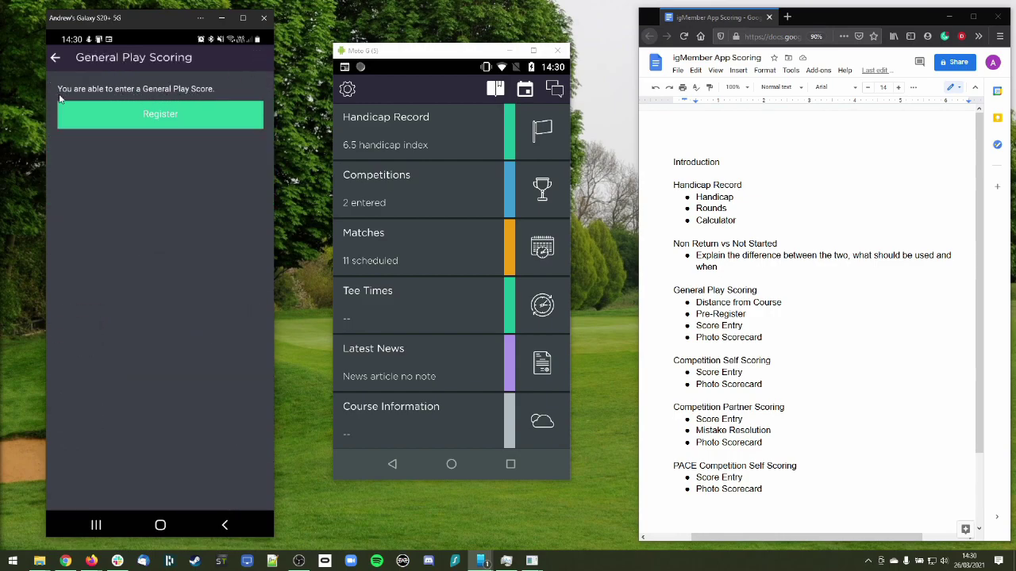
left_click(169, 117)
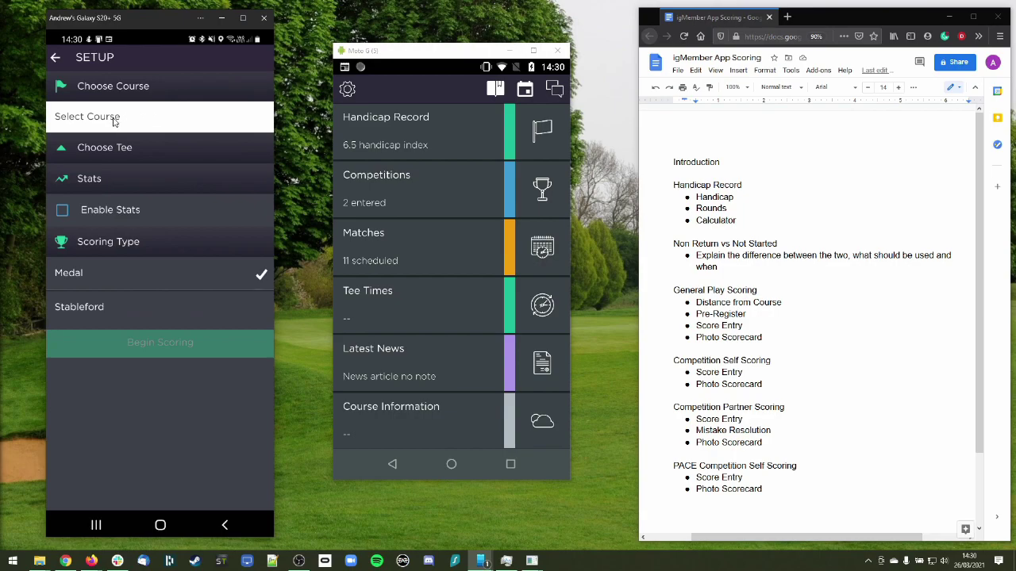
Choose the Wallsend course and the White tee for the general play round
left_click(113, 119)
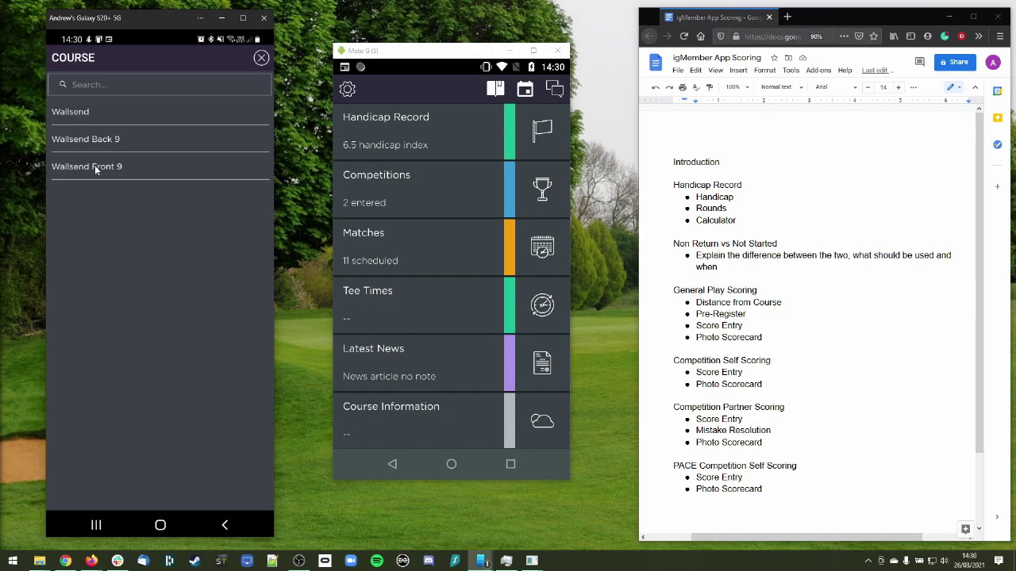
left_click(81, 115)
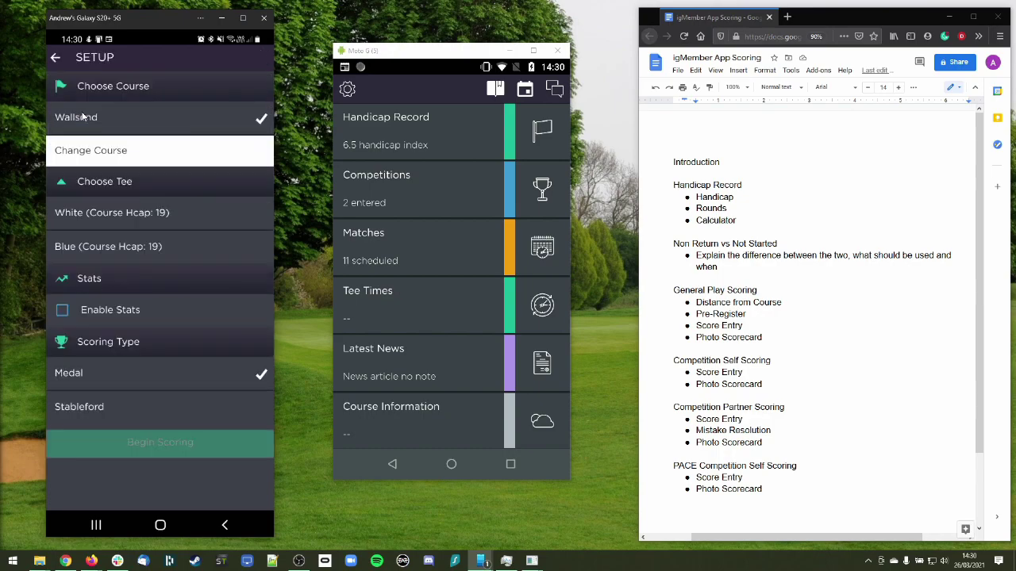
left_click(186, 214)
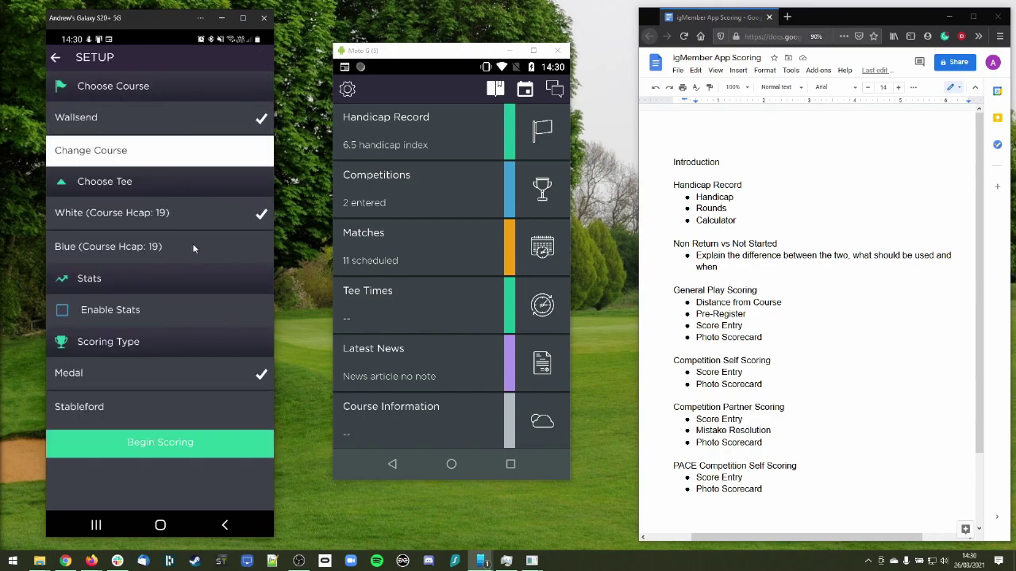
left_click(192, 248)
left_click(194, 213)
Set the scoring type to Stableford and begin scoring the round
left_click(174, 408)
left_click(176, 373)
left_click(180, 406)
left_click(179, 446)
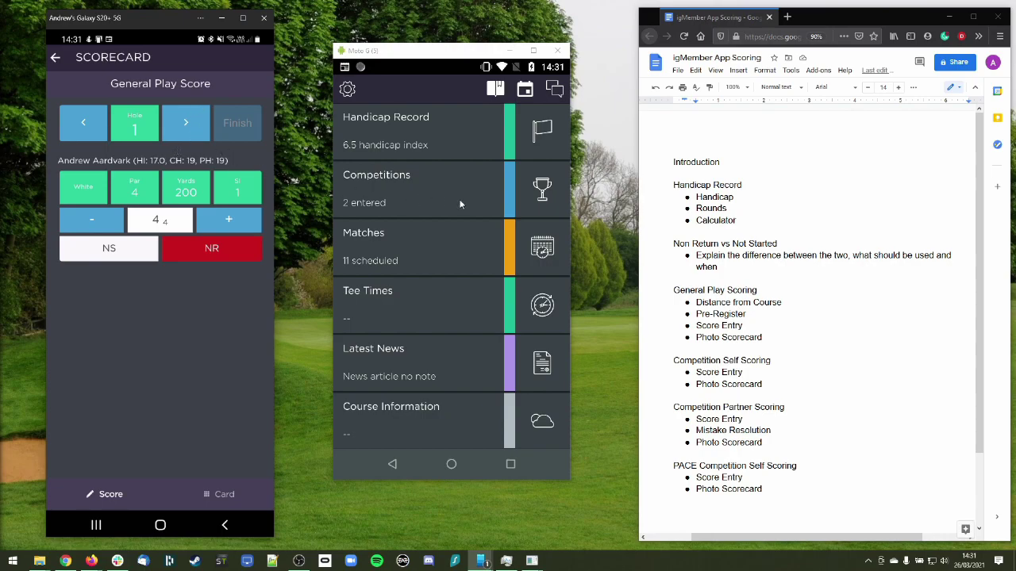
Point out Score Entry in the outline, and try out hole 1 scores between 3 and 6
left_click_drag(747, 325, 695, 325)
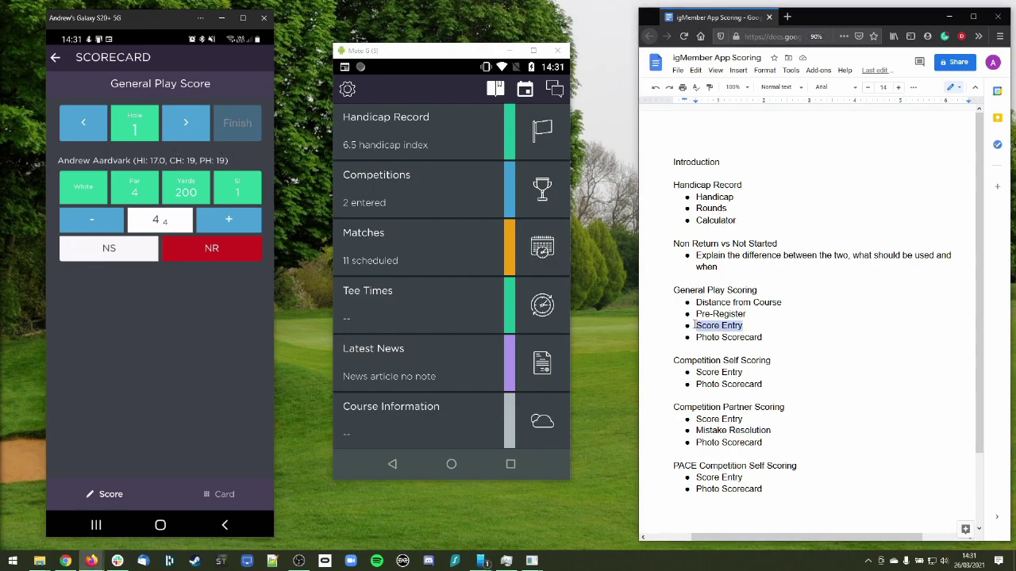
left_click(744, 325)
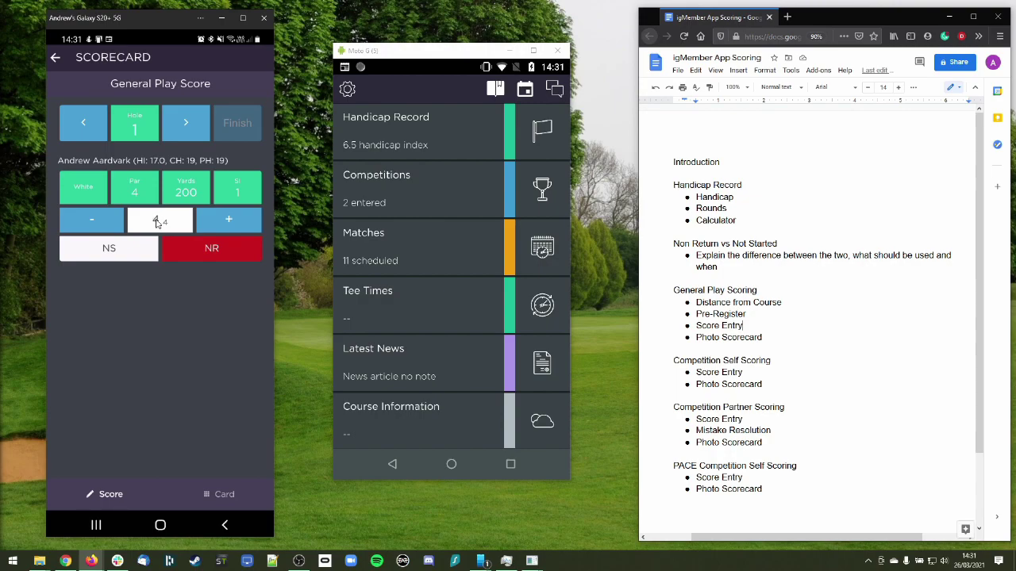
left_click(231, 221)
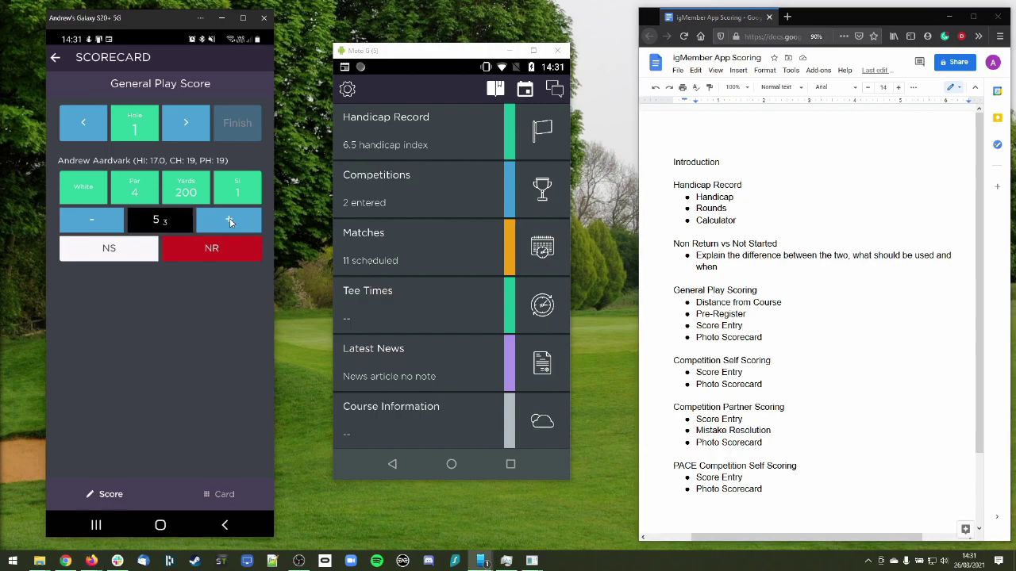
left_click(232, 218)
left_click(99, 218)
left_click(98, 216)
left_click(98, 217)
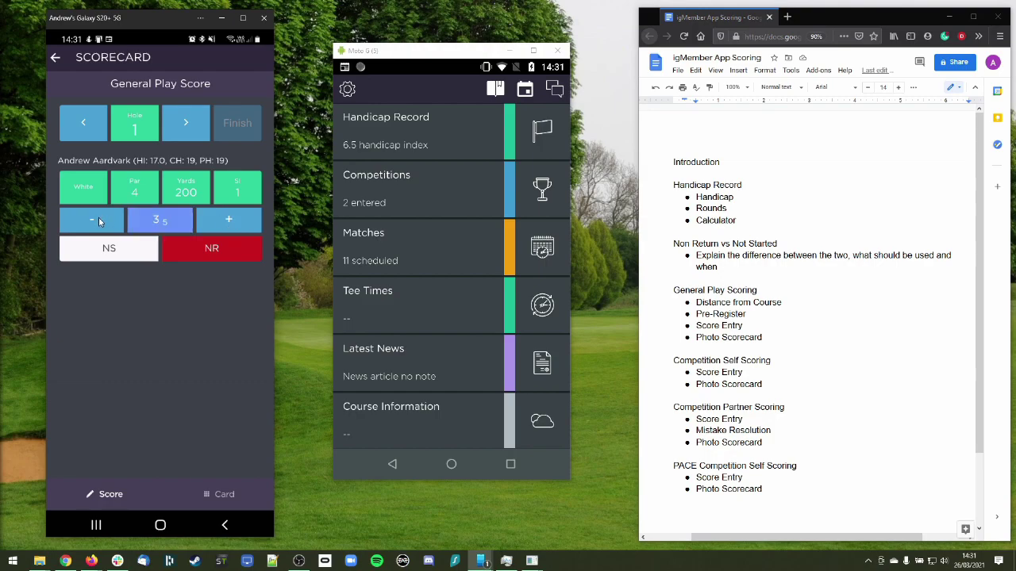
left_click(231, 219)
left_click(235, 221)
left_click(235, 222)
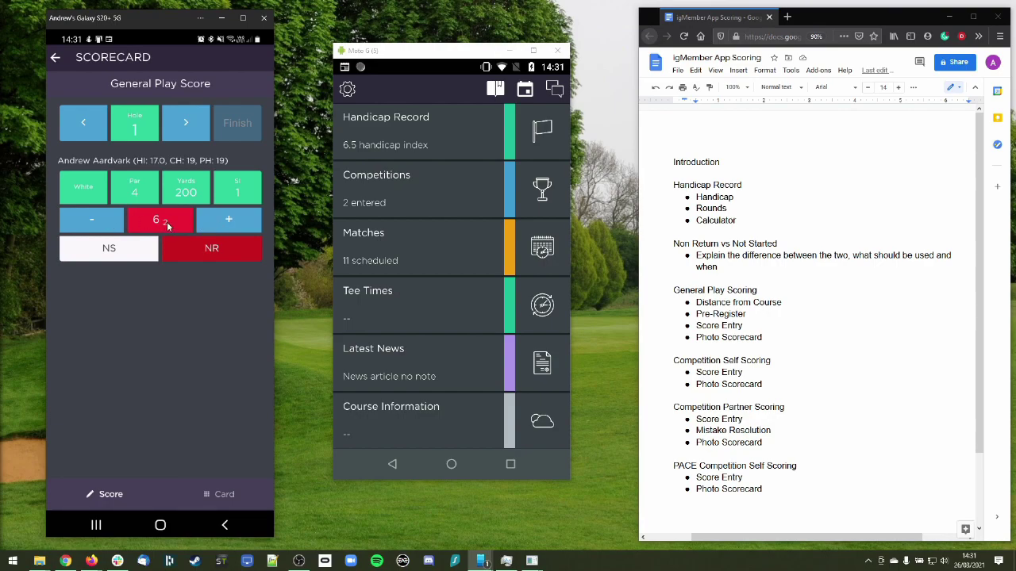
Adjust hole 1's score up and down, finishing on a score of 5
left_click(94, 223)
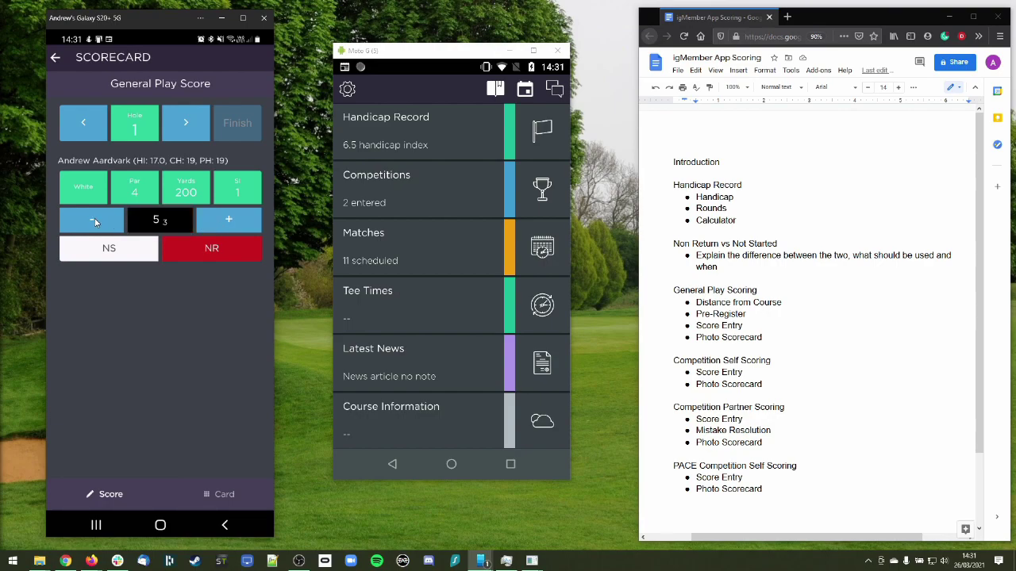
left_click(95, 221)
left_click(229, 226)
left_click(230, 219)
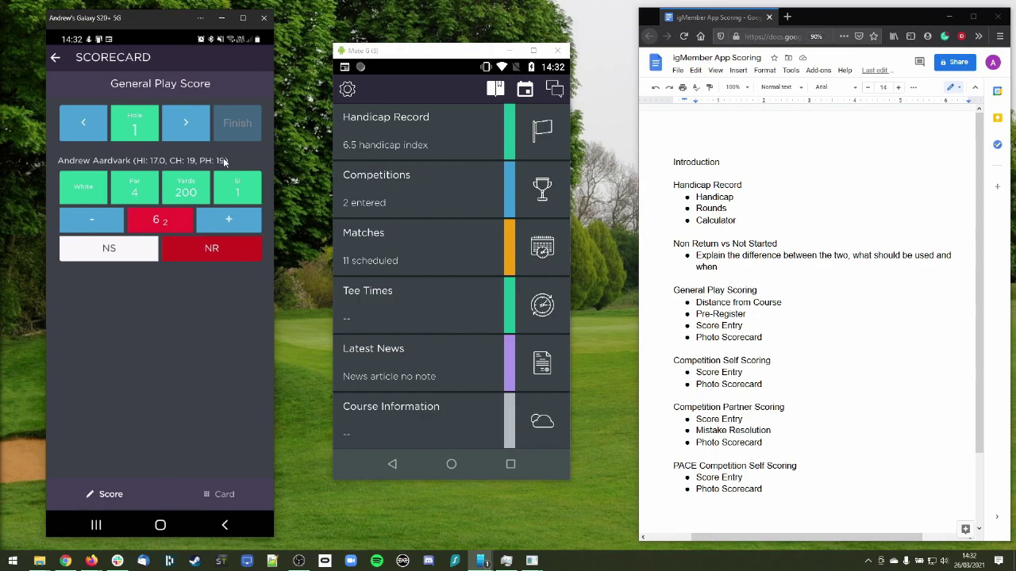
left_click(229, 222)
left_click(91, 225)
left_click(119, 221)
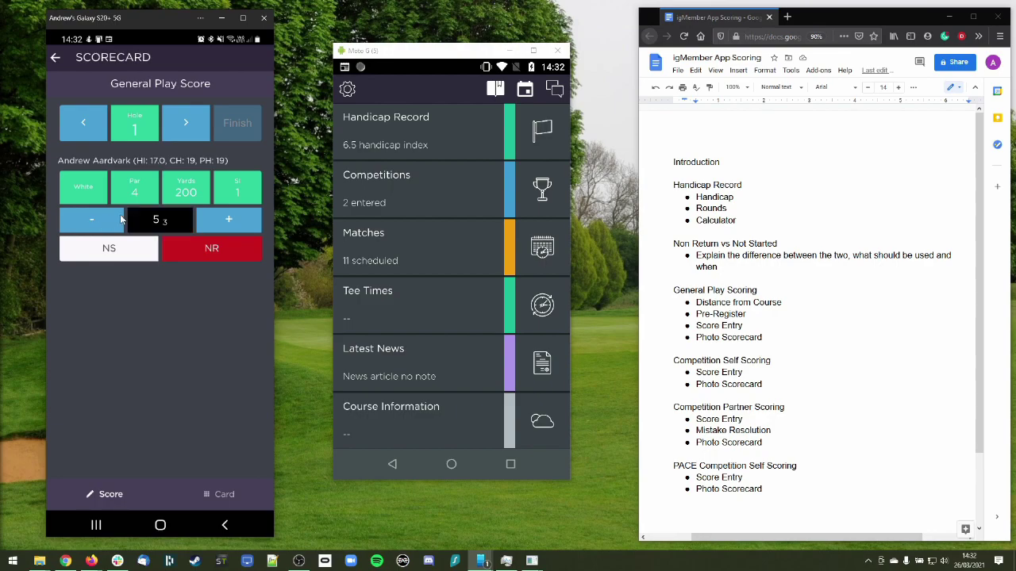
Score hole 2 as 5 and mark hole 3 as NR
left_click(188, 122)
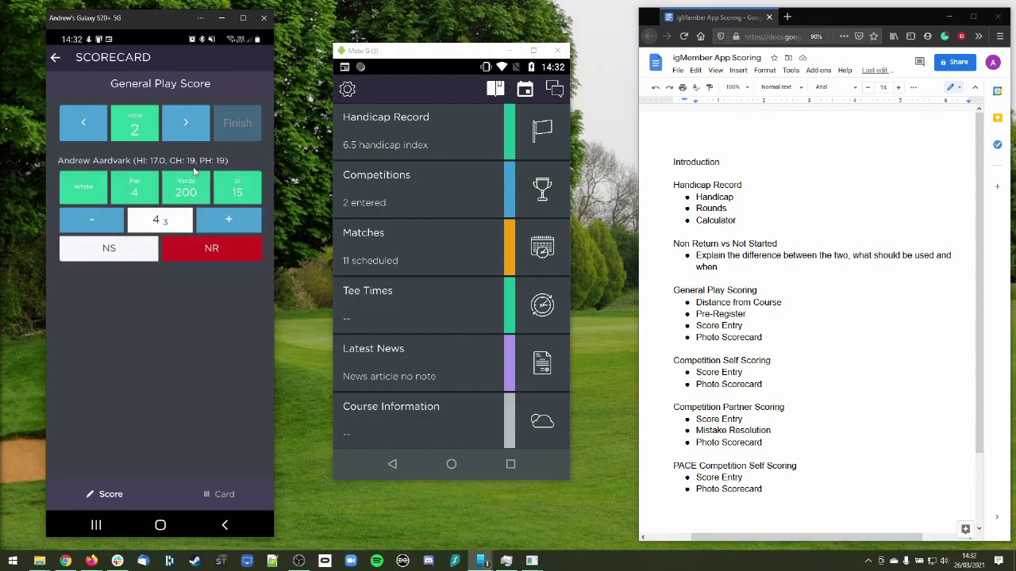
left_click(226, 221)
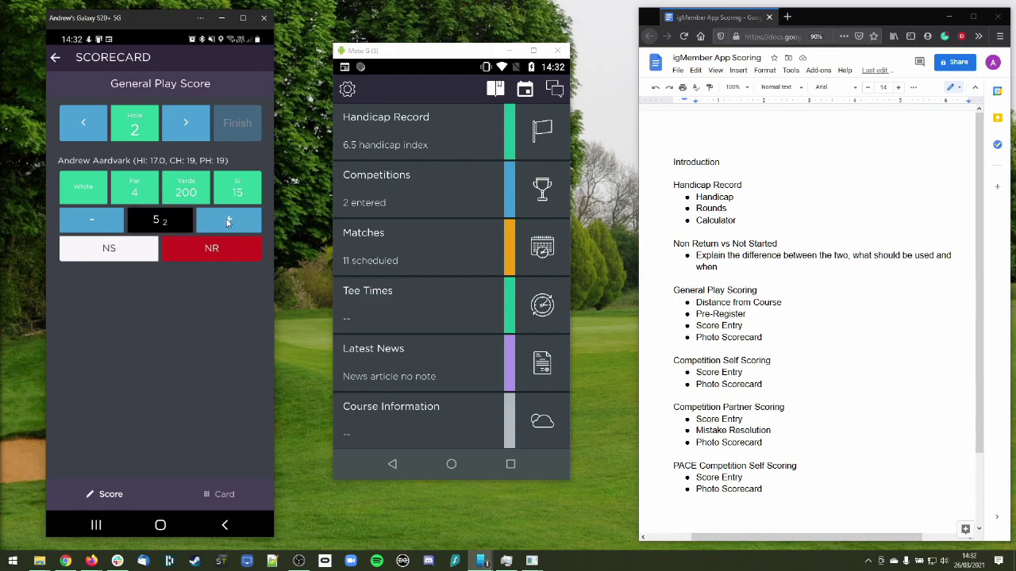
left_click(188, 124)
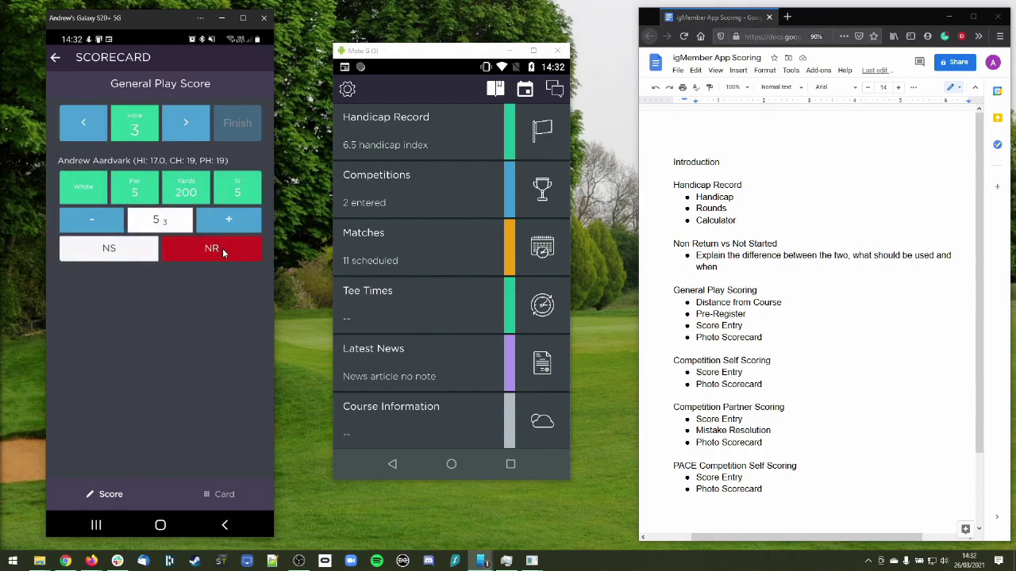
left_click(223, 251)
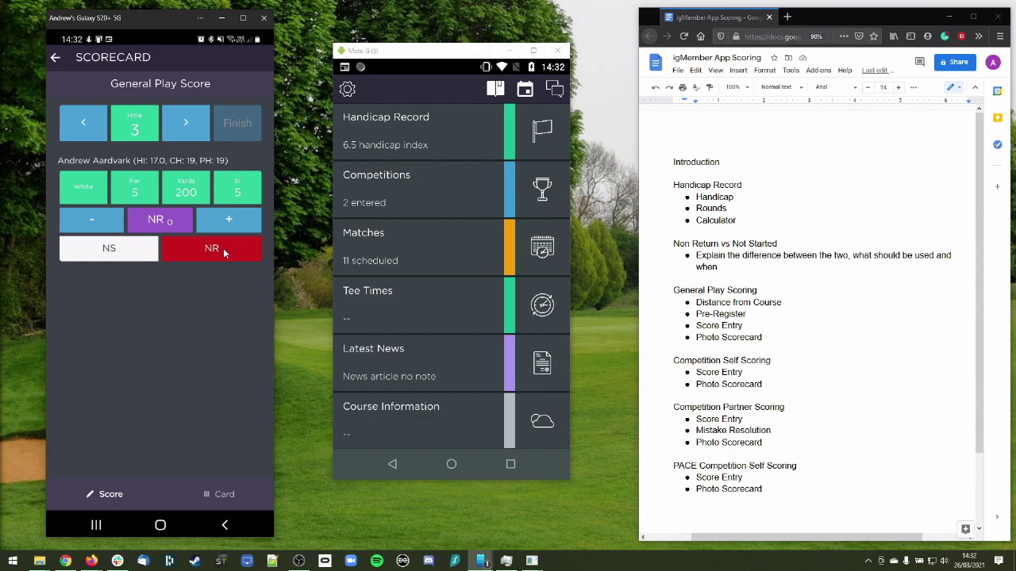
Score holes 4 through 8 as 5, 4, 5, 6 and 5
left_click(188, 120)
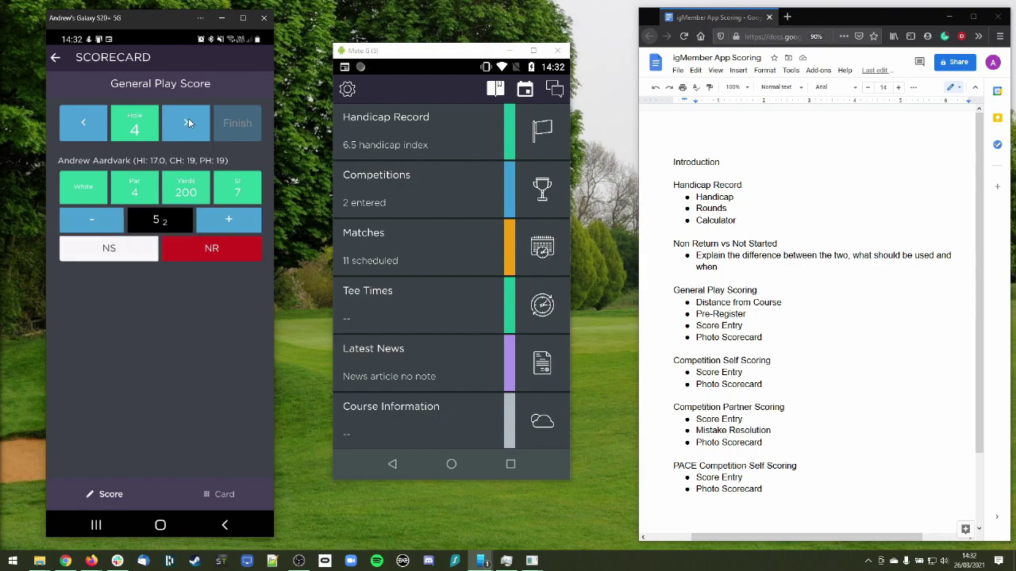
left_click(188, 119)
left_click(203, 121)
left_click(178, 134)
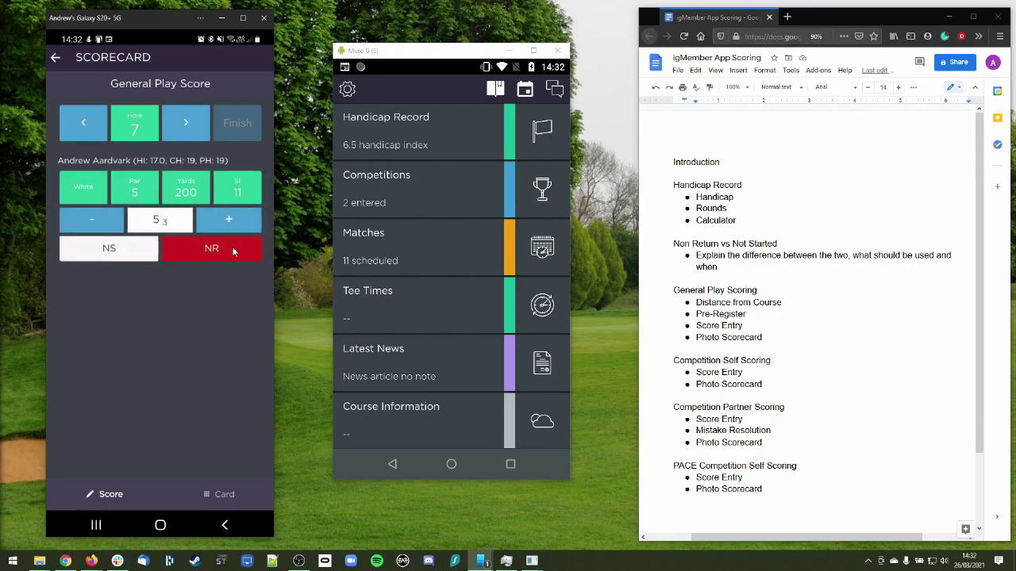
left_click(189, 121)
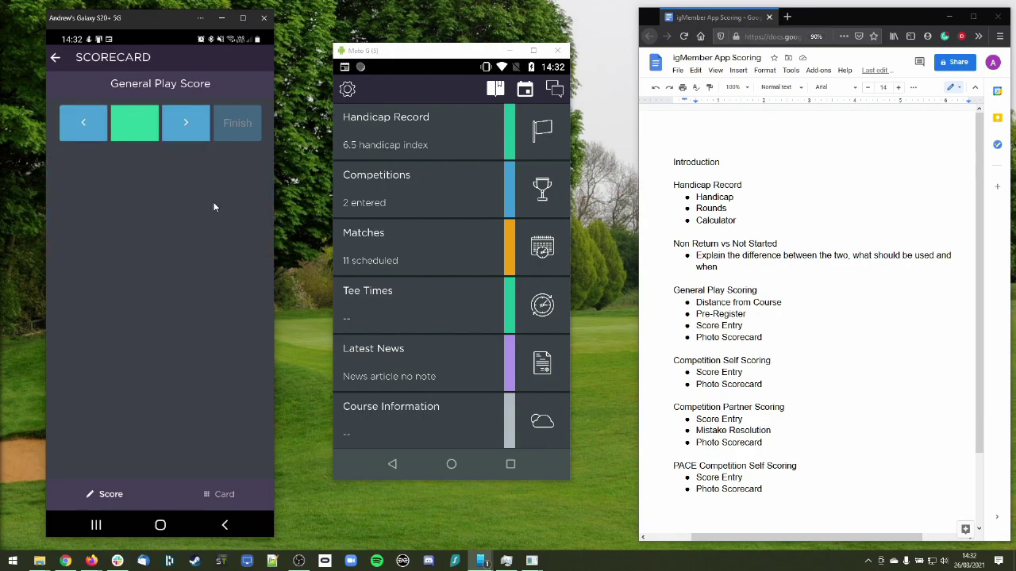
left_click(189, 136)
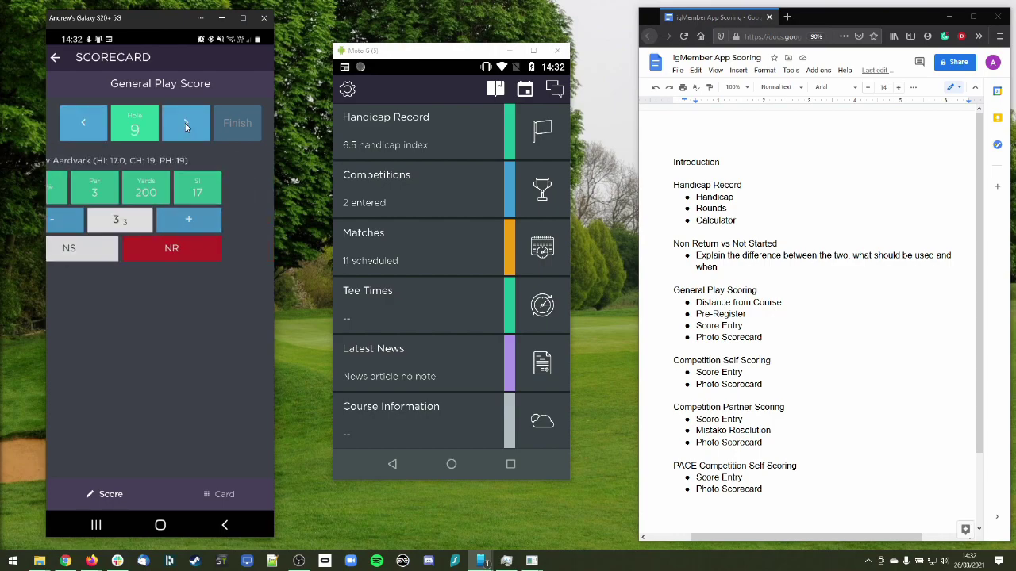
Score hole 9 as 4, hole 10 as 6 and hole 11 as 5
left_click(234, 217)
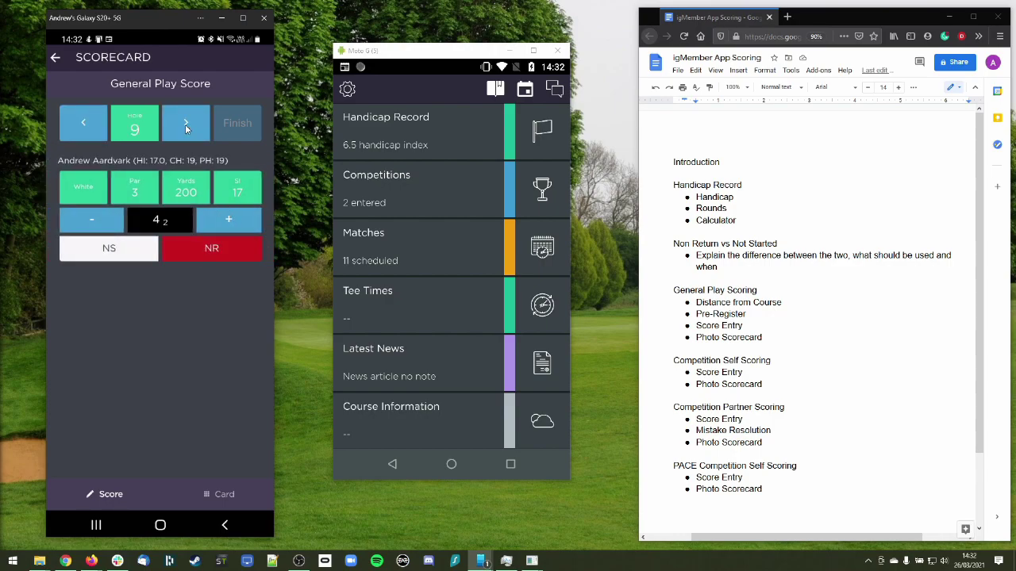
left_click(186, 126)
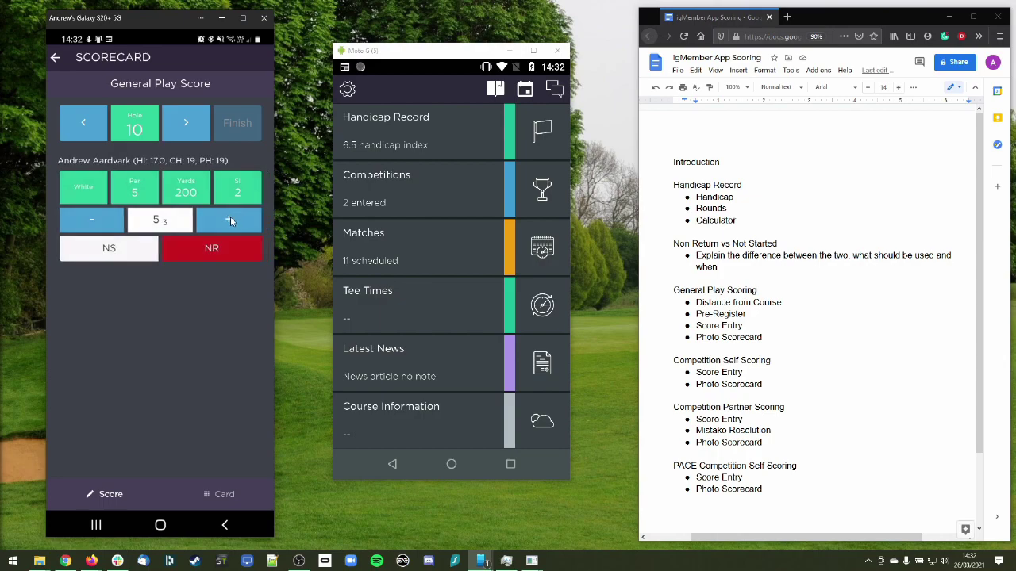
left_click(230, 217)
left_click(195, 136)
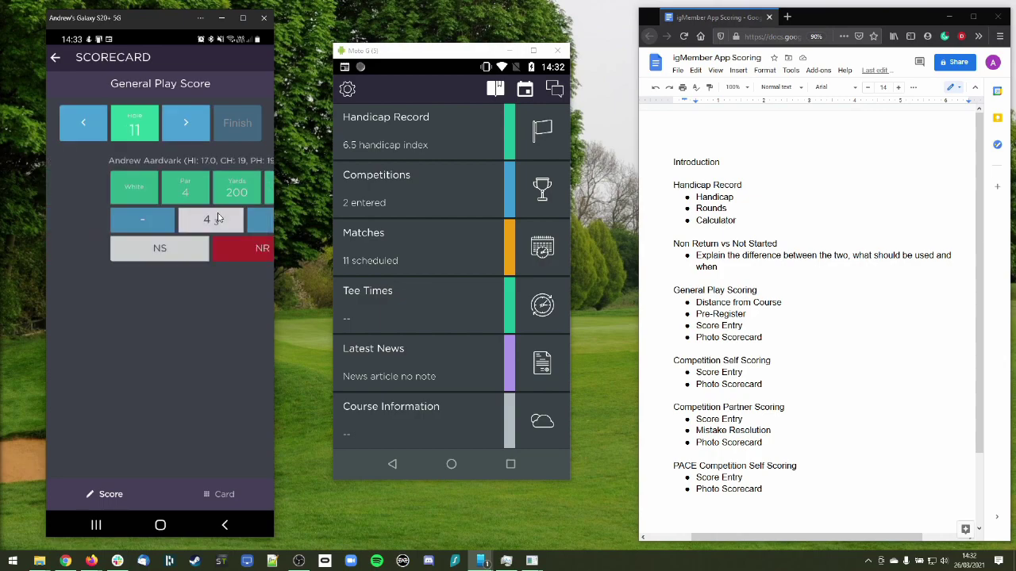
left_click(220, 223)
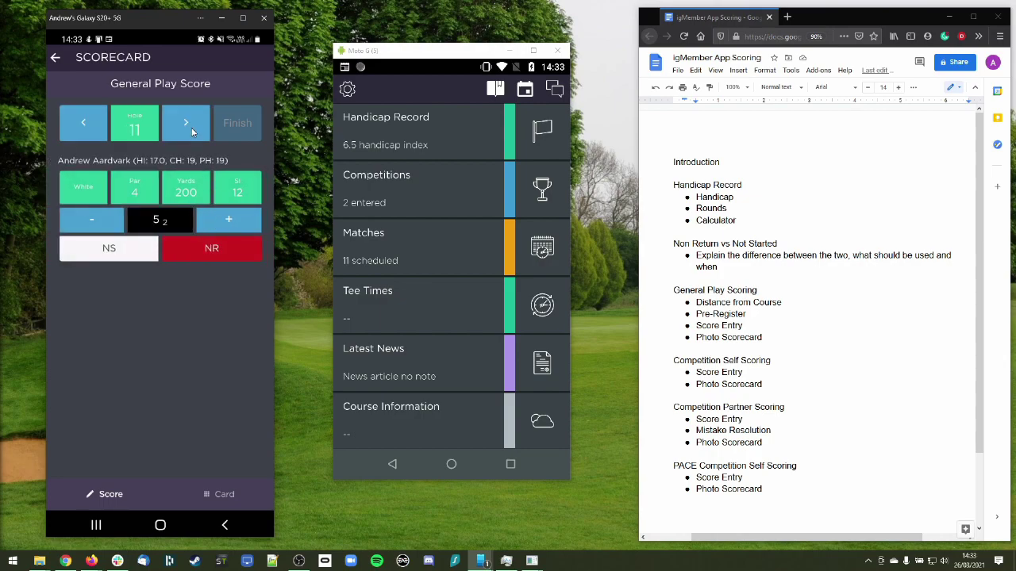
left_click(192, 133)
Score hole 12 as 4, hole 13 as 6 and hole 14 as 4
left_click(227, 219)
left_click(198, 136)
left_click(227, 221)
left_click(194, 127)
left_click(231, 221)
left_click(190, 125)
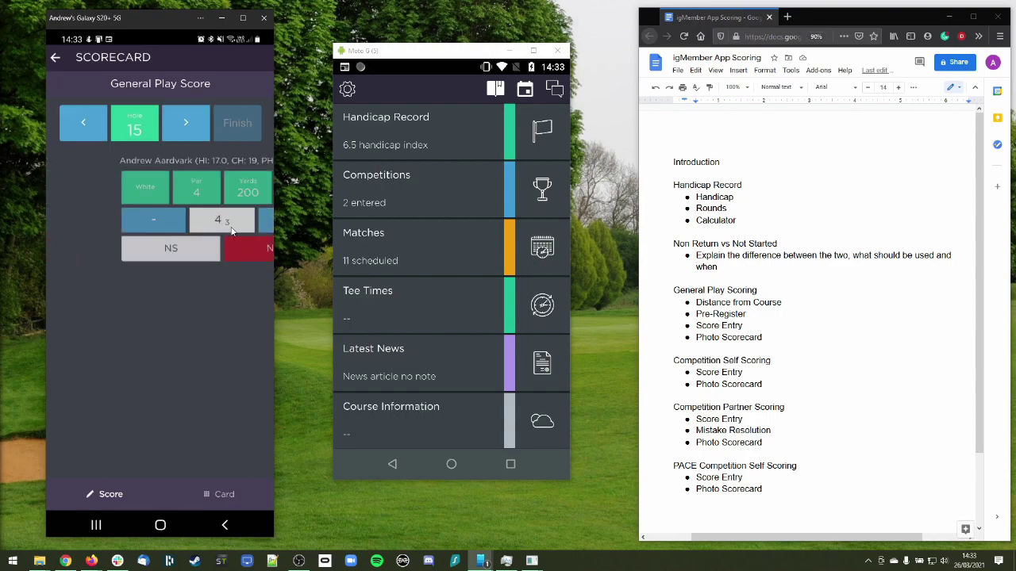
Complete the round by scoring holes 15 through 18 as 5, 6, 5 and 4
left_click(234, 221)
left_click(188, 119)
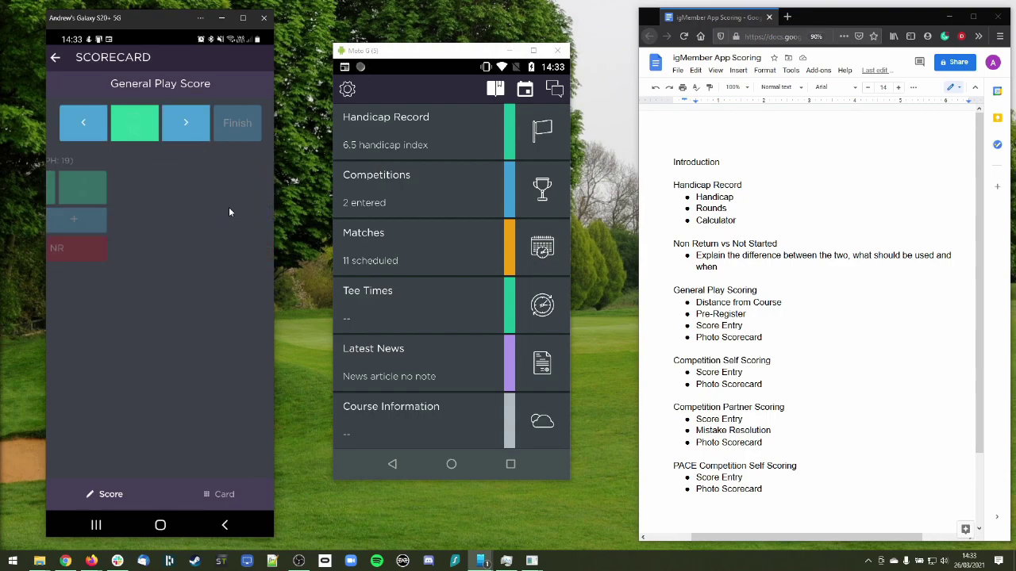
left_click(228, 220)
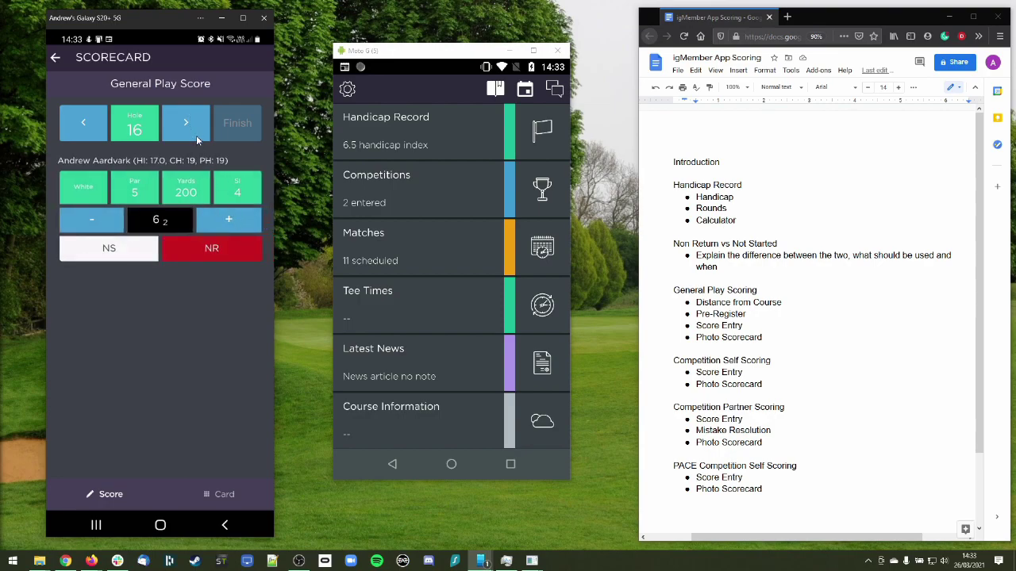
left_click(195, 135)
left_click(229, 220)
left_click(185, 122)
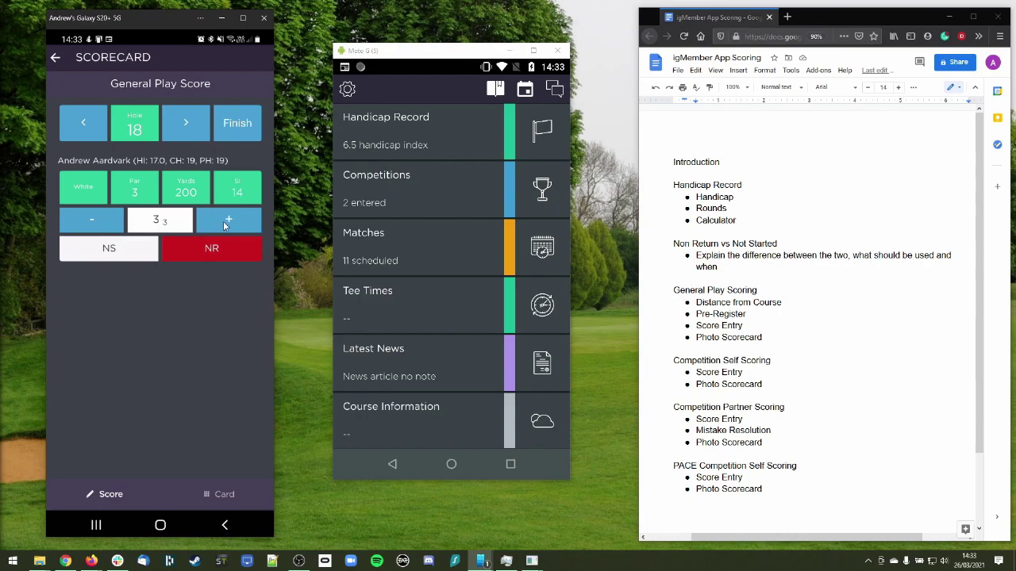
left_click(230, 223)
left_click(185, 121)
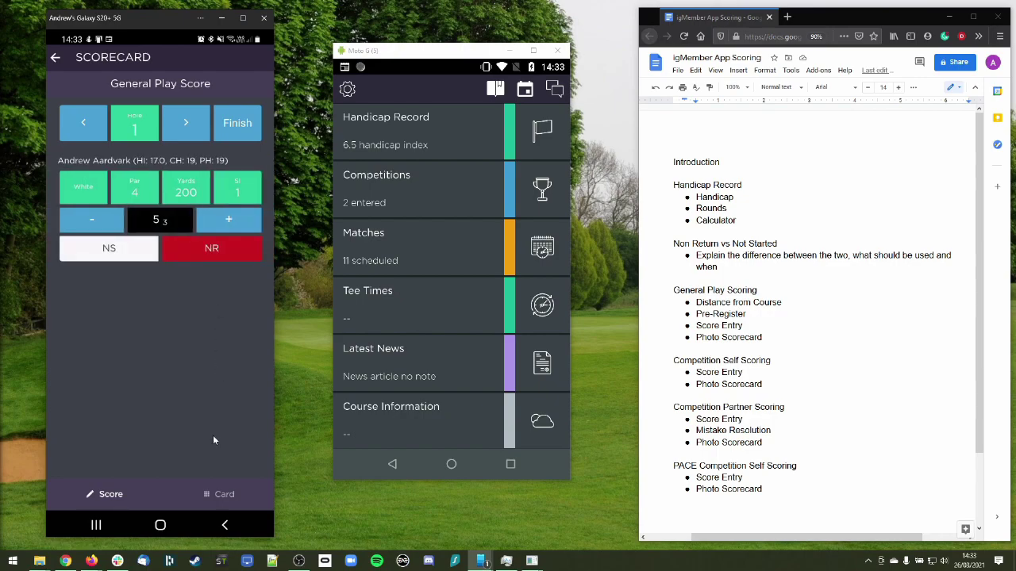
Review the full scorecard, examining the NR on hole 3 and the front, back and total scores with their Stableford points
left_click(219, 498)
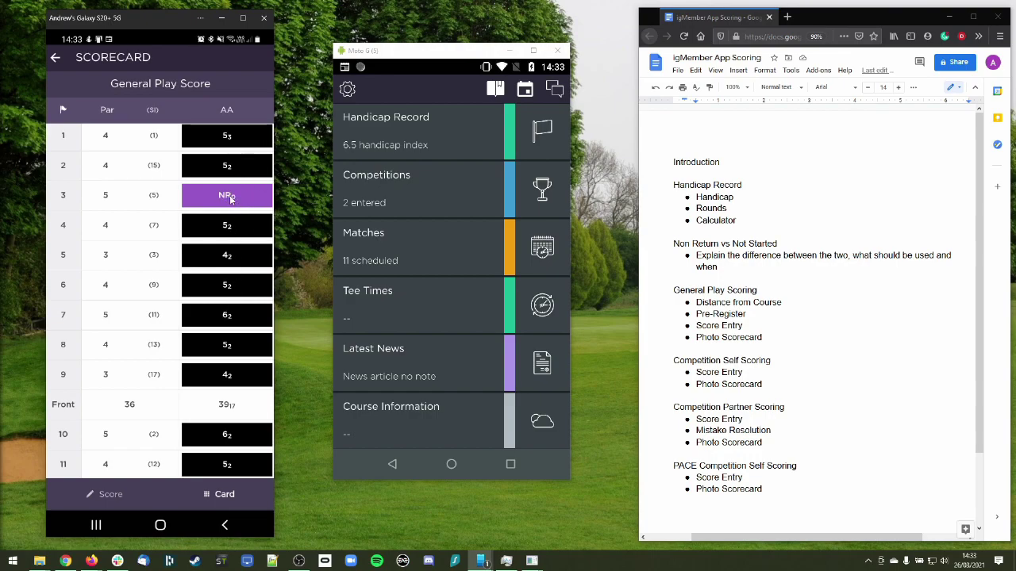
scroll(237, 250, "down", 3)
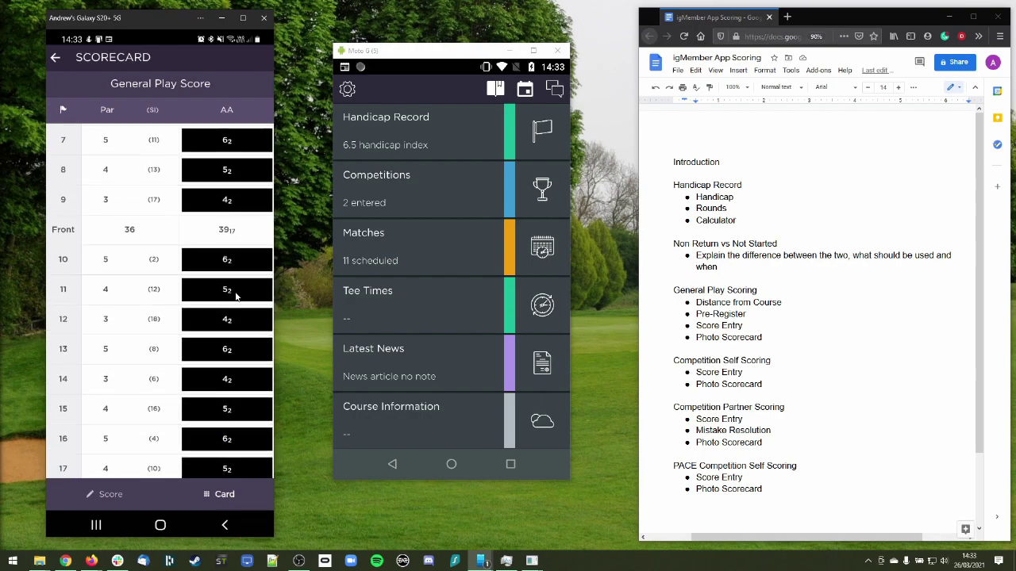
scroll(223, 236, "up", 3)
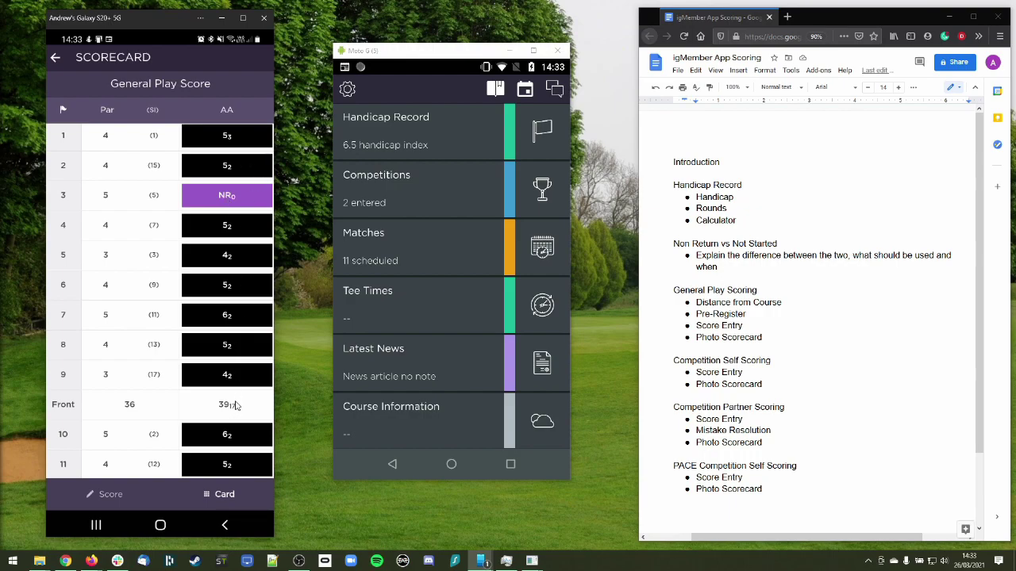
scroll(237, 397, "down", 3)
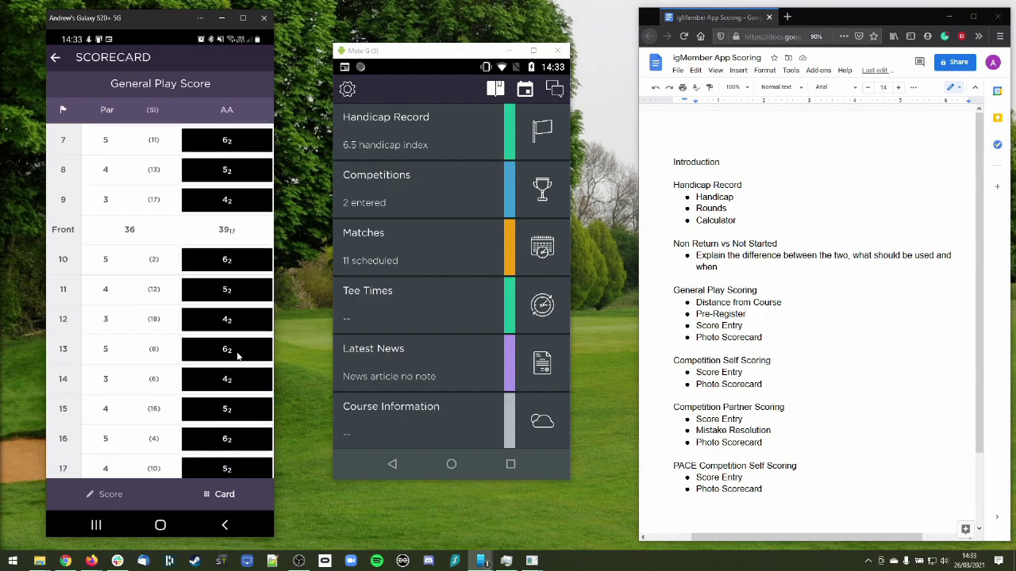
scroll(236, 356, "down", 2)
scroll(237, 355, "up", 5)
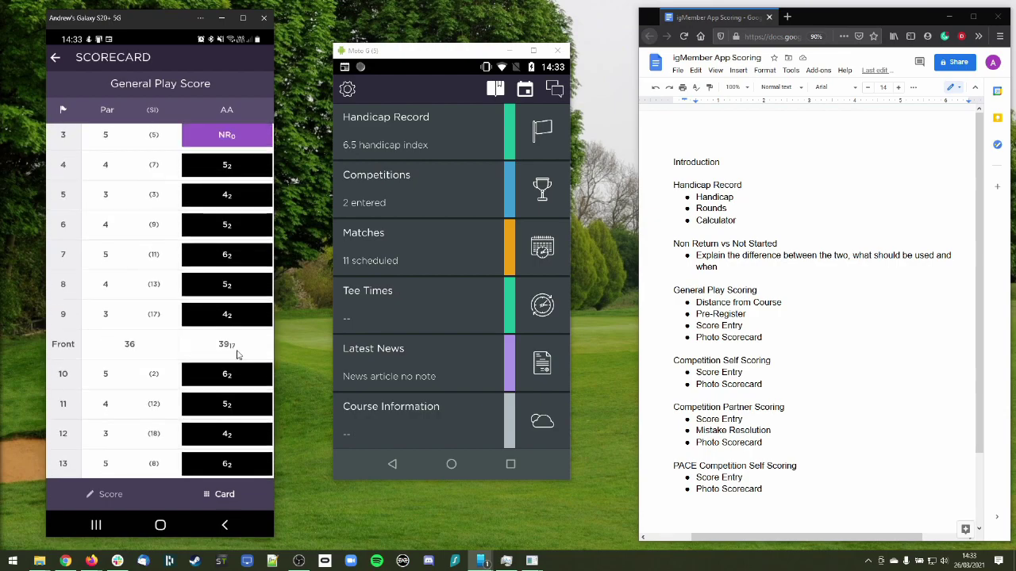
scroll(237, 355, "up", 1)
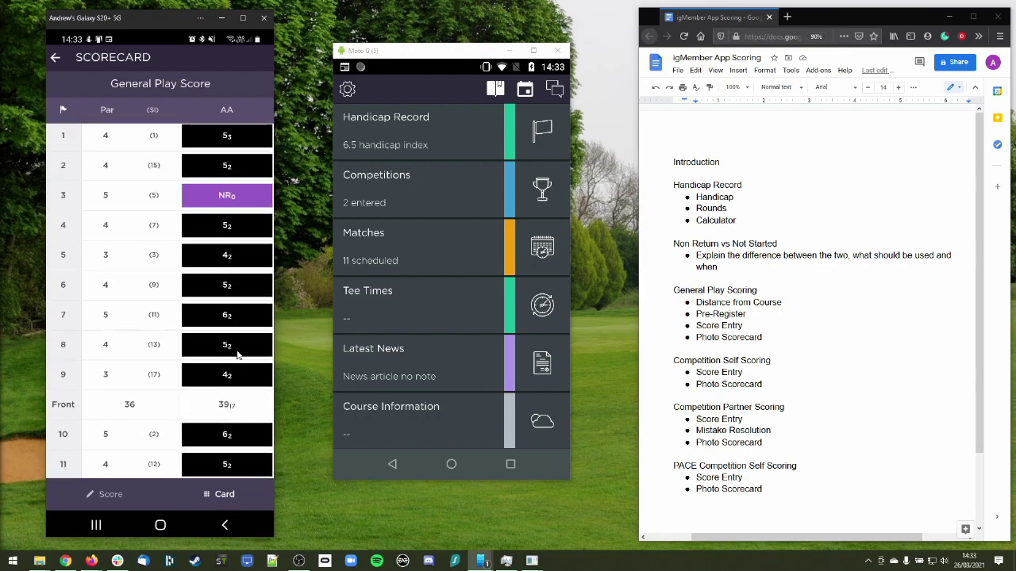
scroll(237, 356, "down", 4)
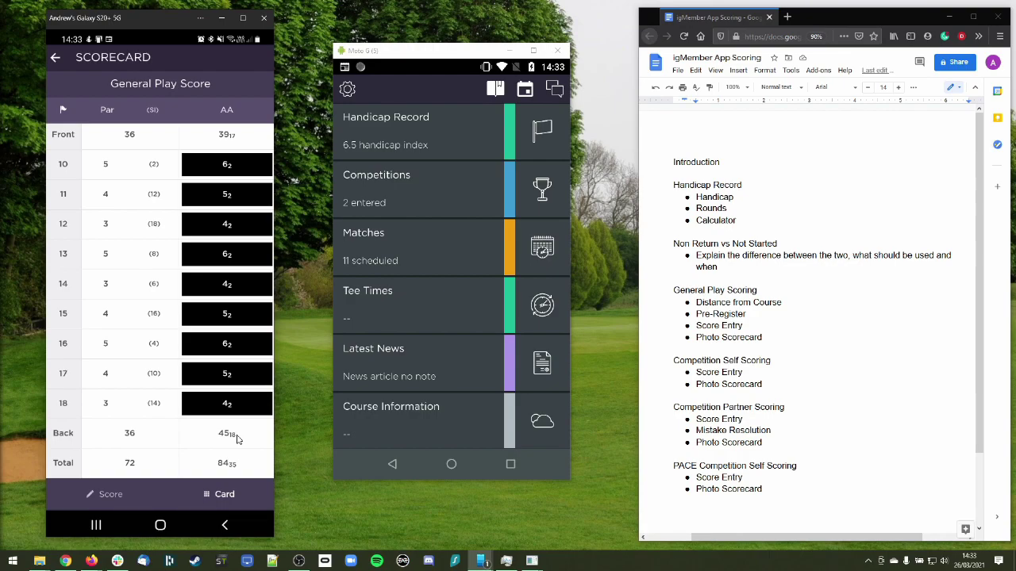
scroll(237, 439, "up", 2)
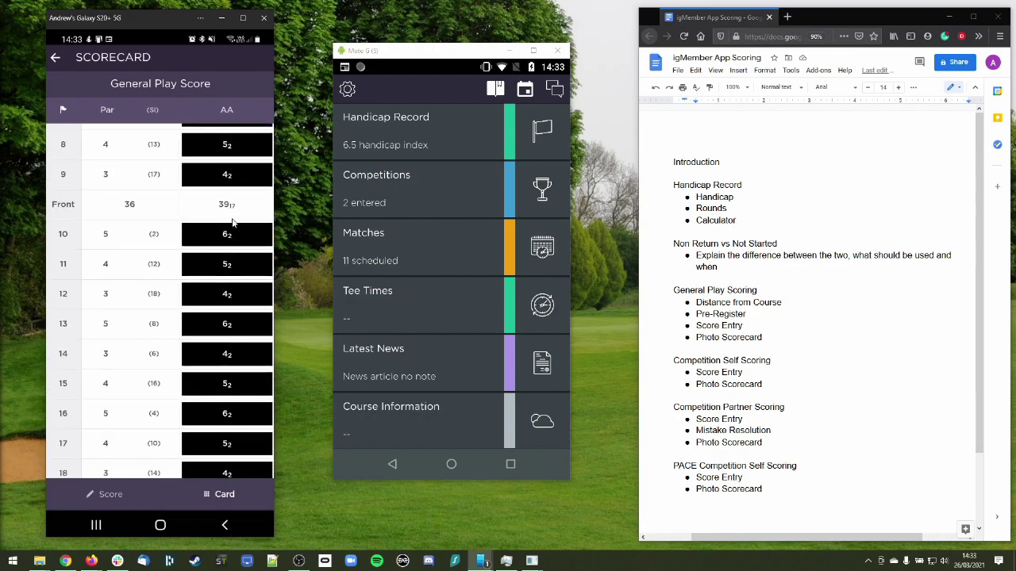
scroll(238, 215, "down", 2)
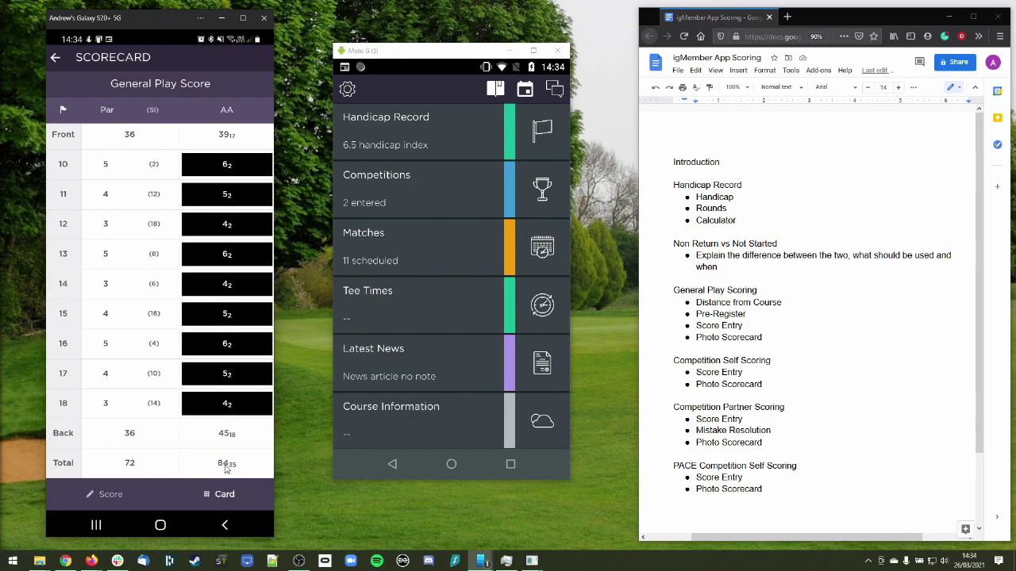
Finish the round's score entry and take a photo of the paper scorecard for upload
left_click(107, 495)
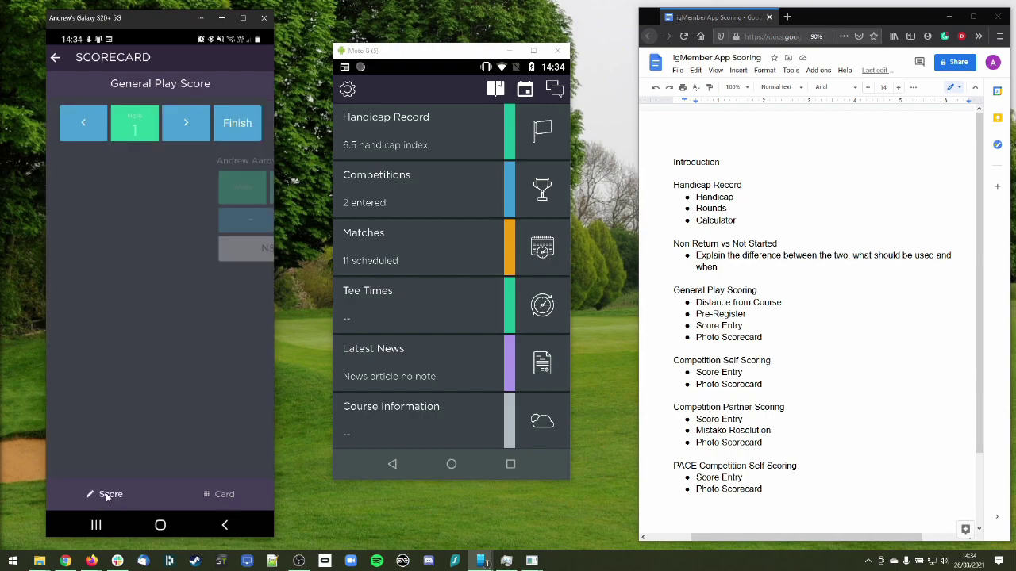
left_click(237, 124)
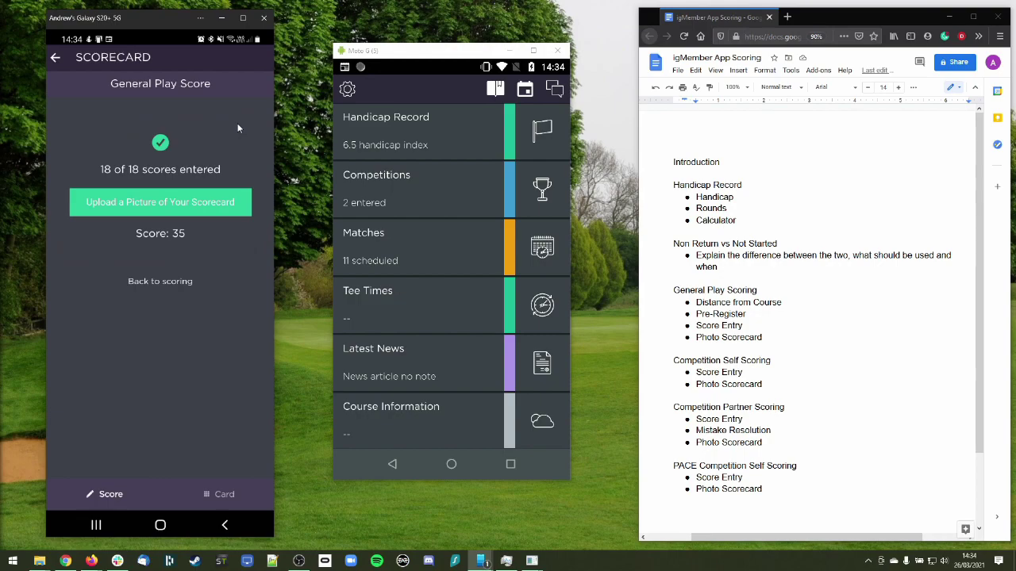
left_click(168, 205)
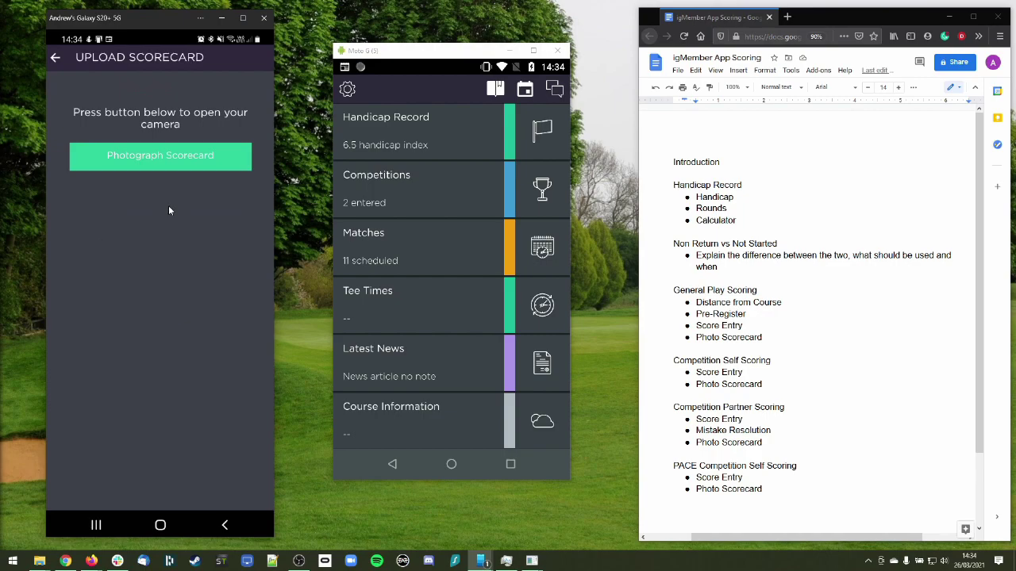
left_click(171, 156)
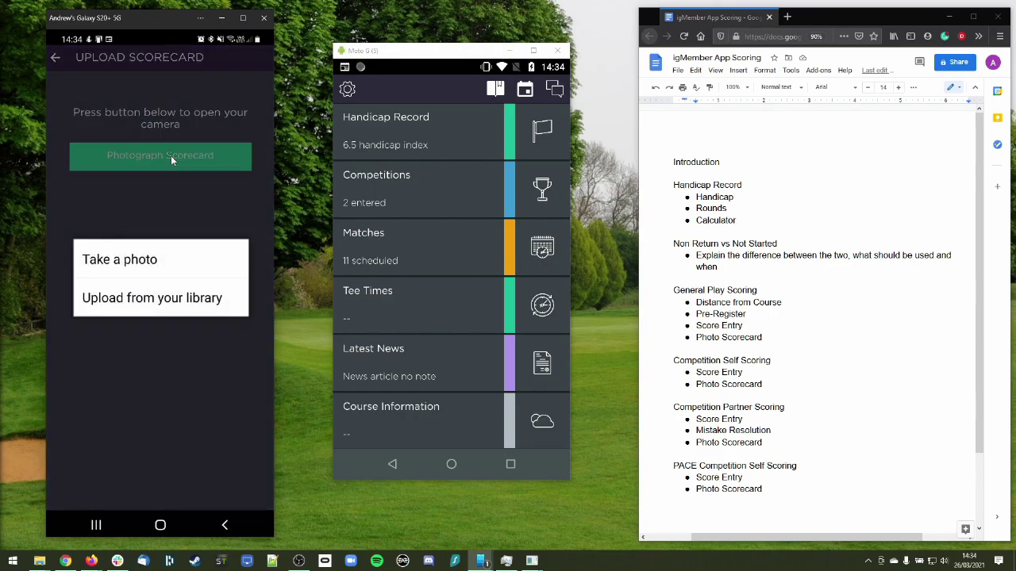
left_click(153, 264)
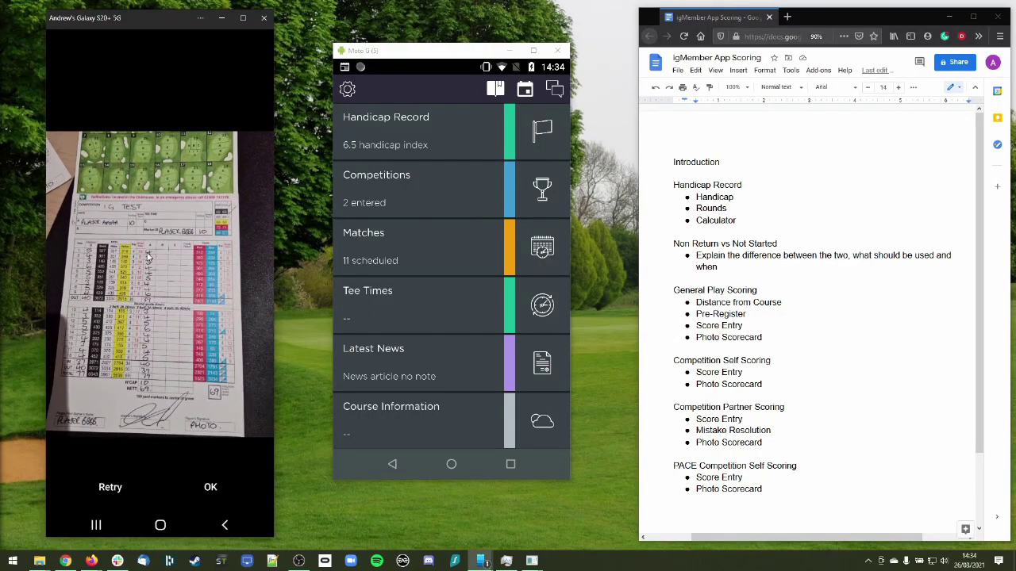
left_click(210, 487)
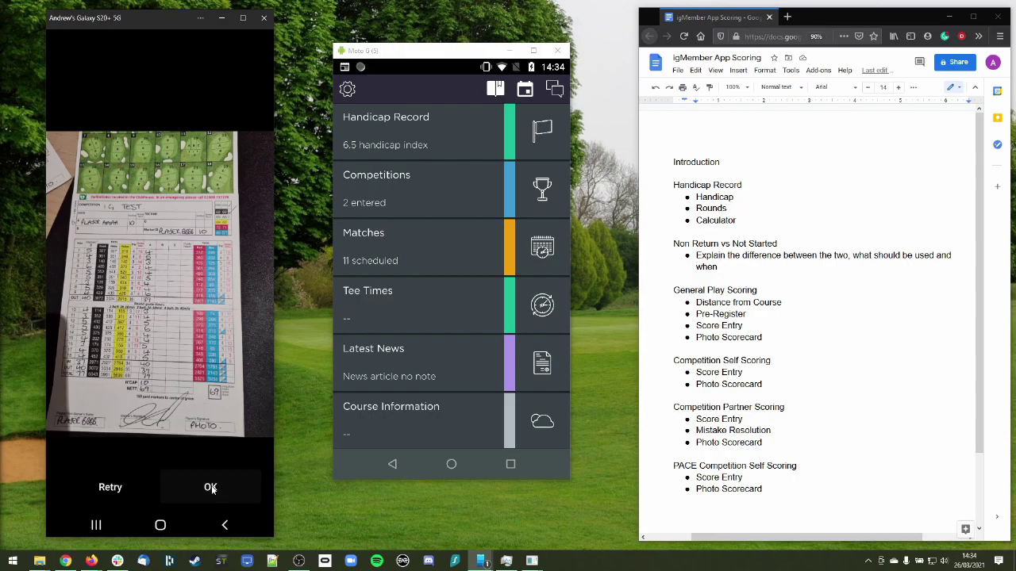
Upload the scorecard photo, confirming that the card is correct and signed
left_click(184, 326)
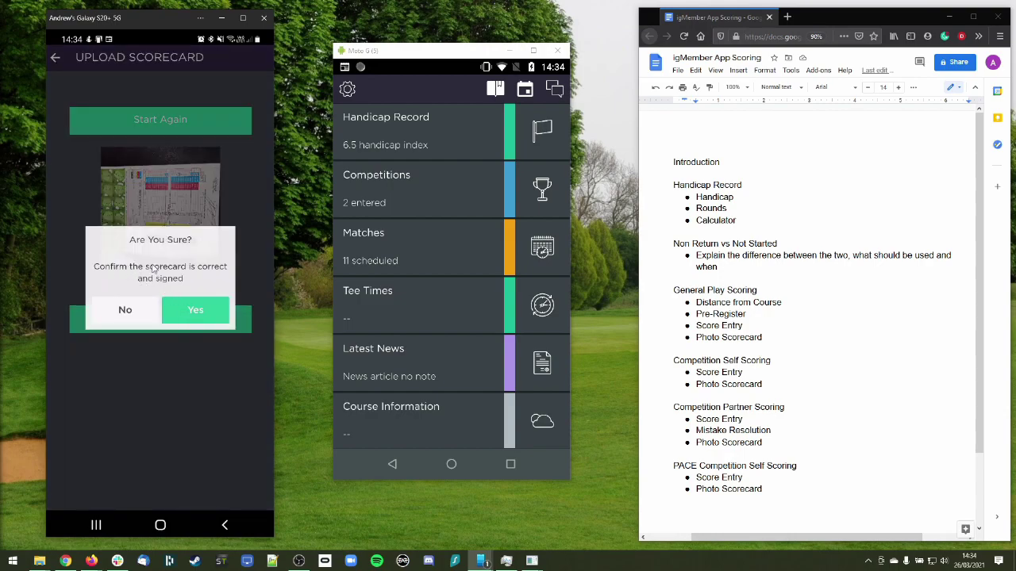
left_click(191, 315)
left_click(196, 311)
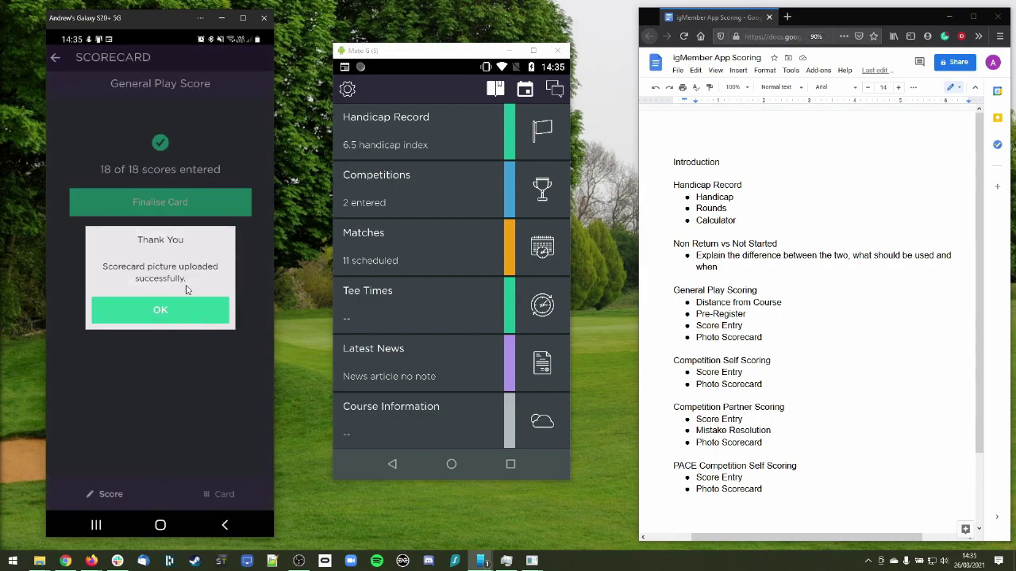
left_click(161, 310)
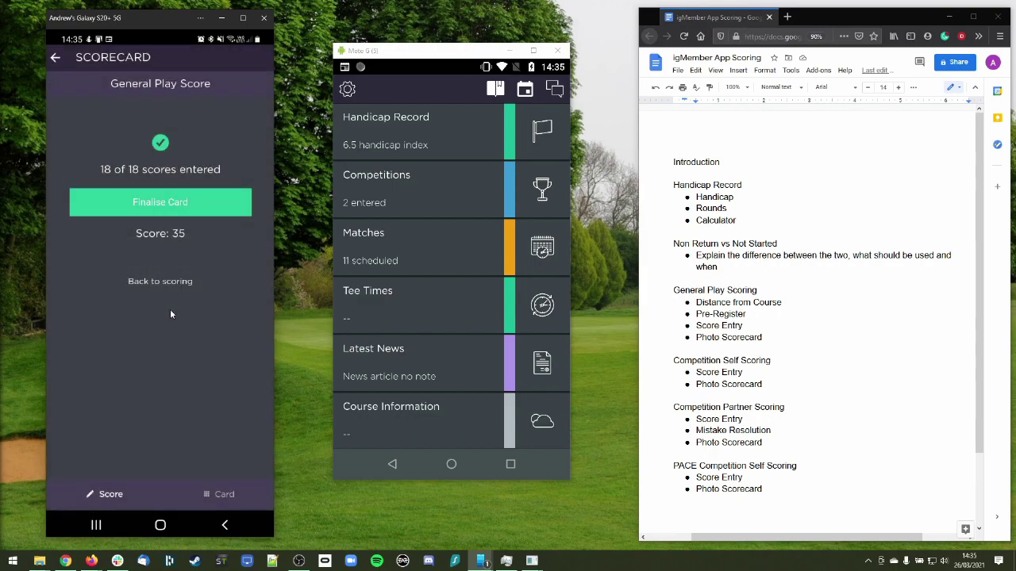
Finalise the General Play Score card and return to the handicap record
left_click(186, 200)
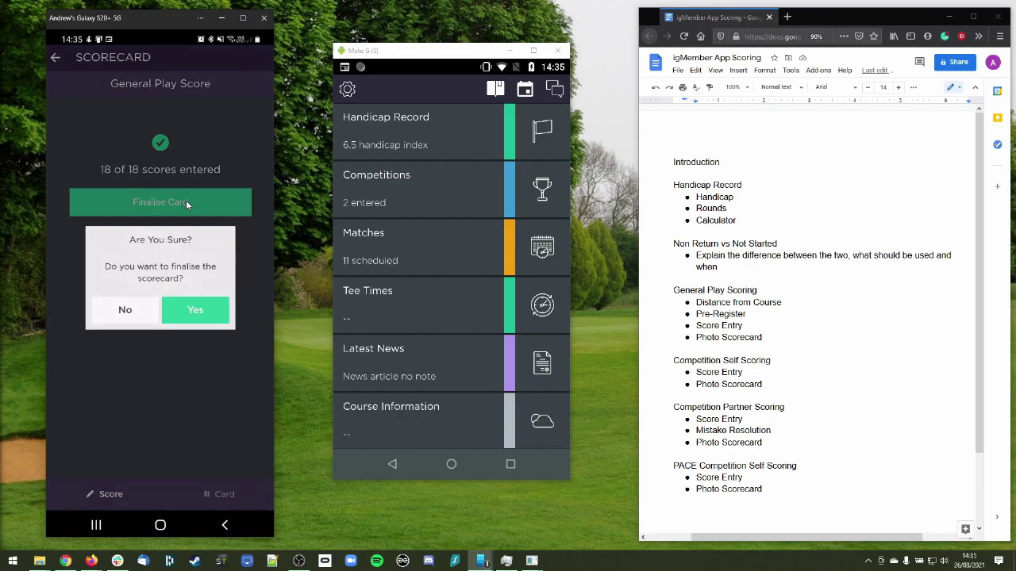
left_click(190, 311)
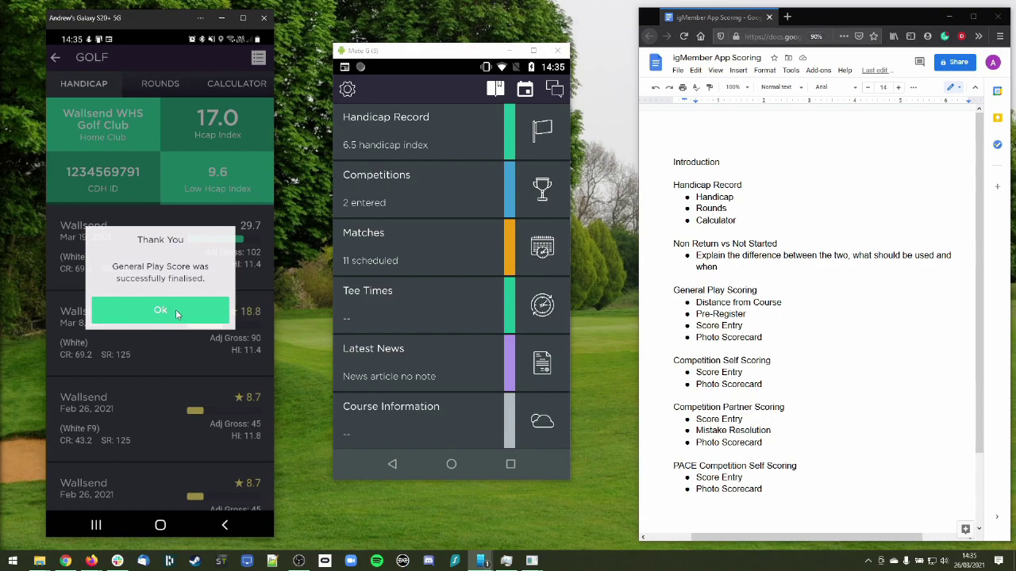
left_click(175, 309)
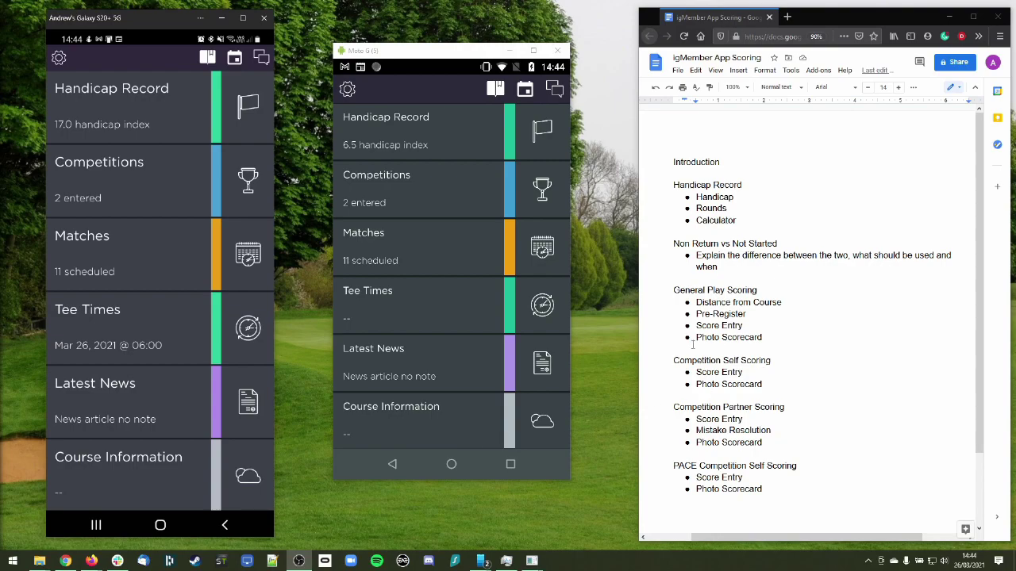
Highlight the Competition Self Scoring section with its Score Entry and Photo Scorecard points in the outline
left_click_drag(673, 361, 780, 384)
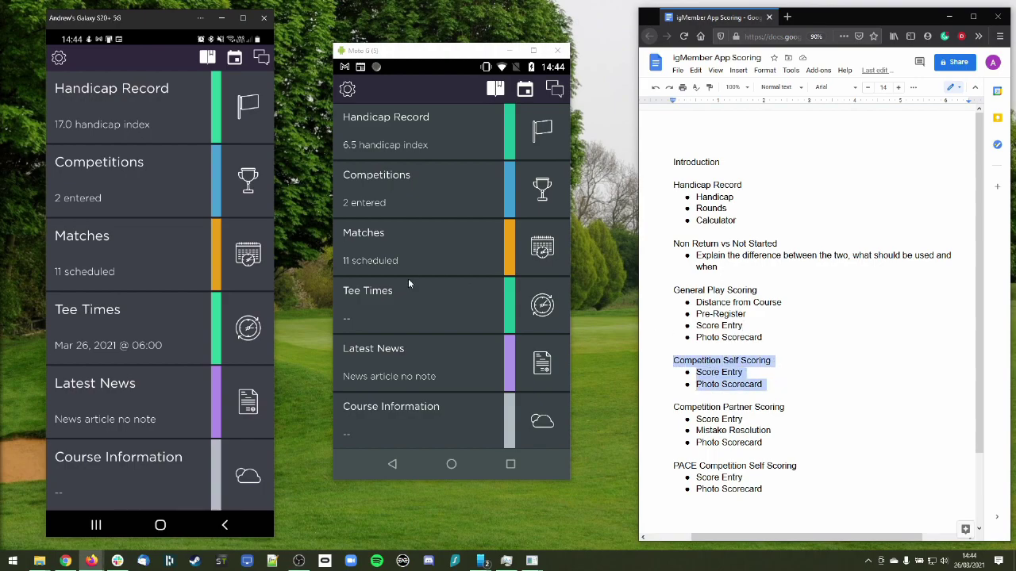
Open the entered DEMO Stableford Comp Self Scoring competition and start scoring with the 17.0 handicap from the White tees
left_click(250, 181)
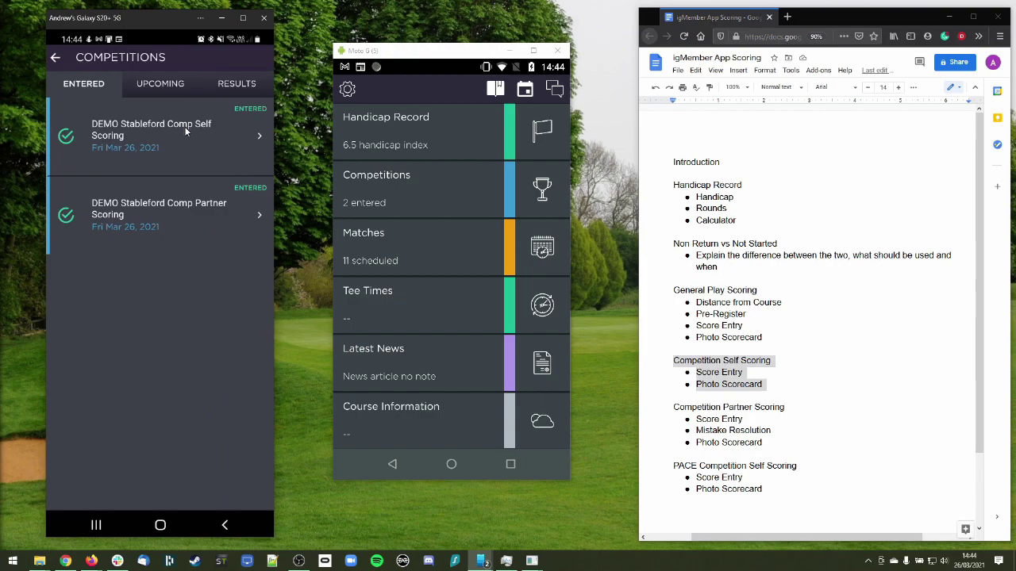
left_click(146, 142)
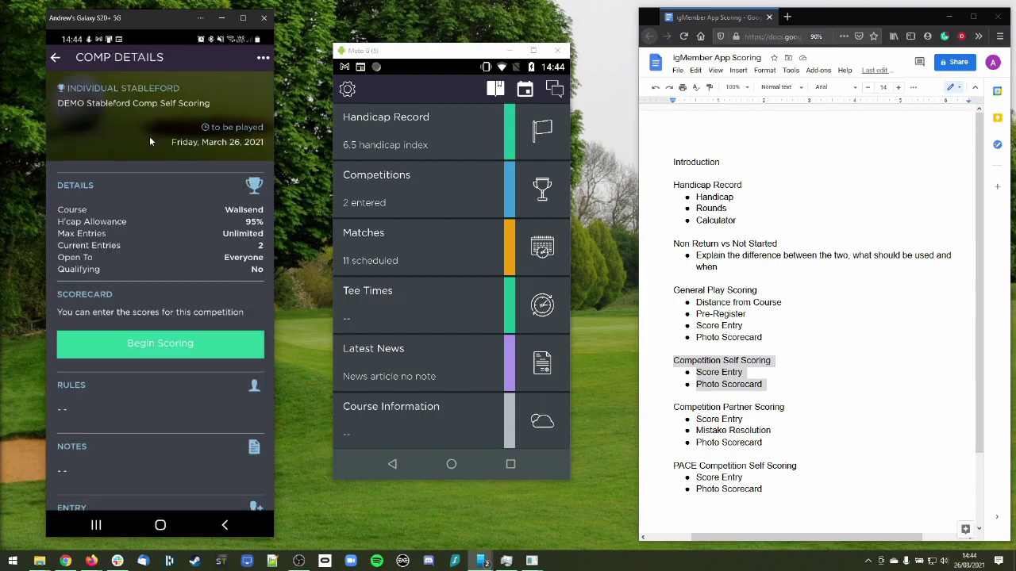
left_click(174, 347)
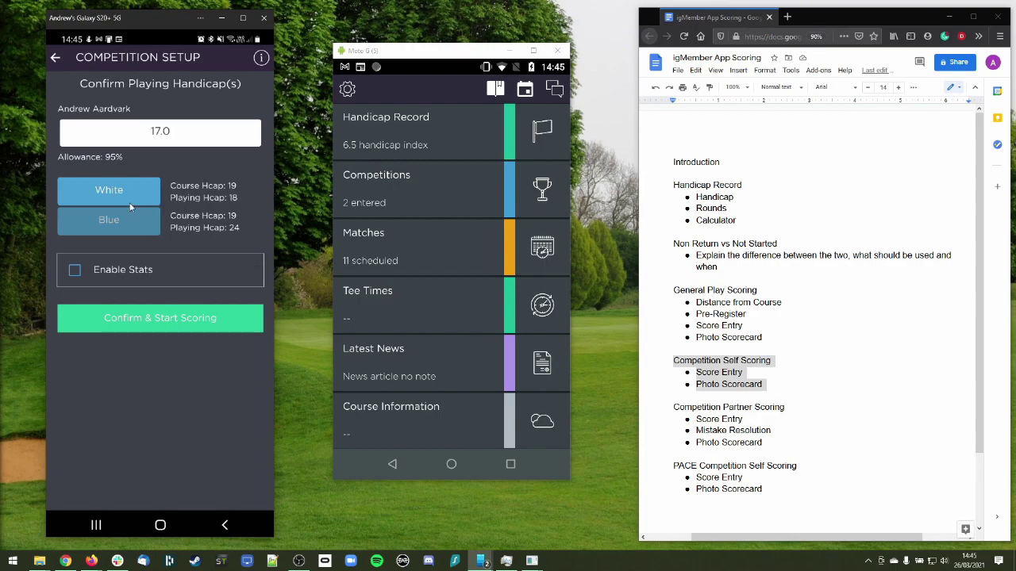
left_click(173, 317)
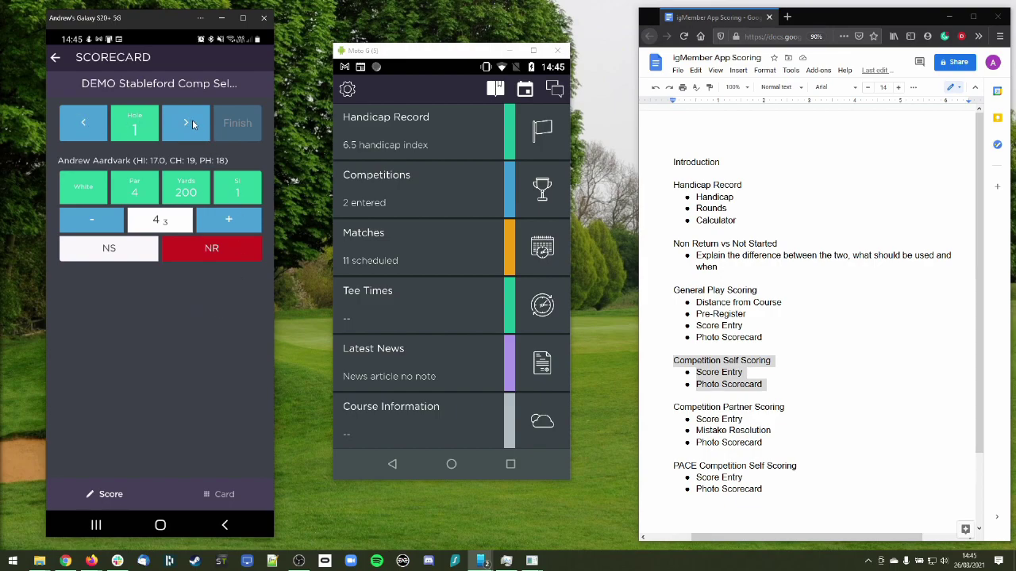
Enter a score of 5 for hole 1 and 4 for hole 2
left_click(228, 220)
left_click(93, 220)
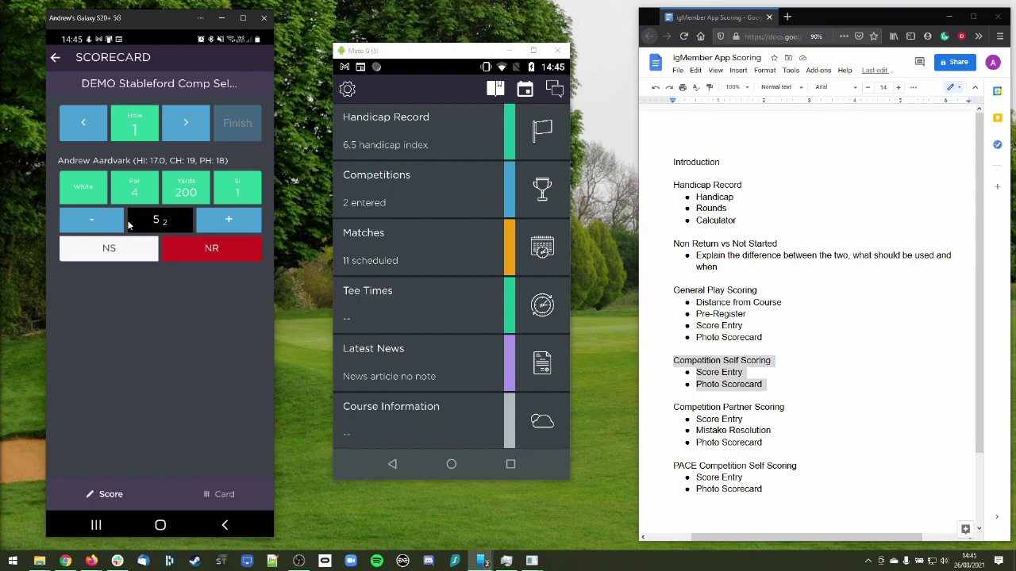
left_click(234, 220)
left_click(104, 224)
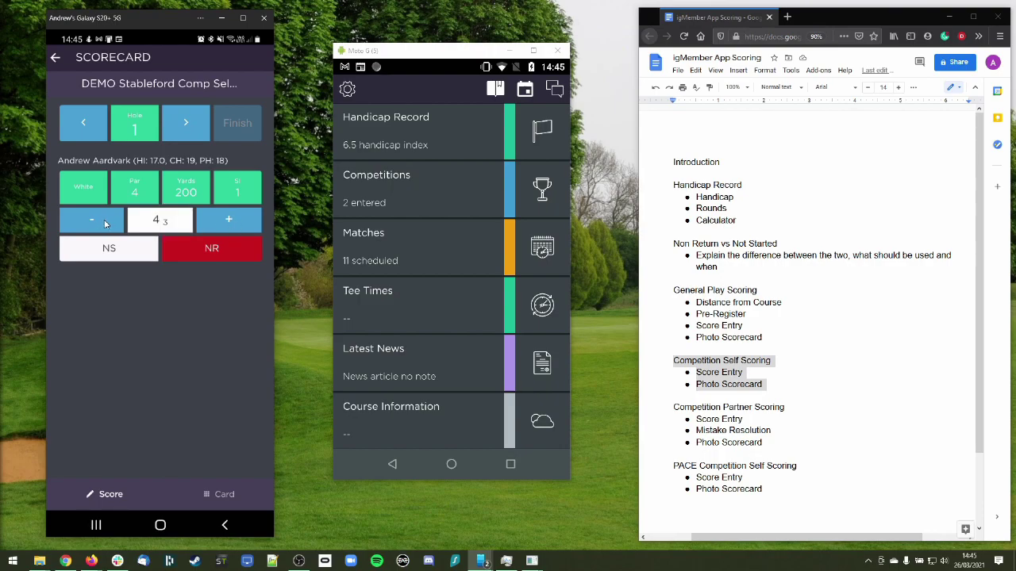
left_click(229, 225)
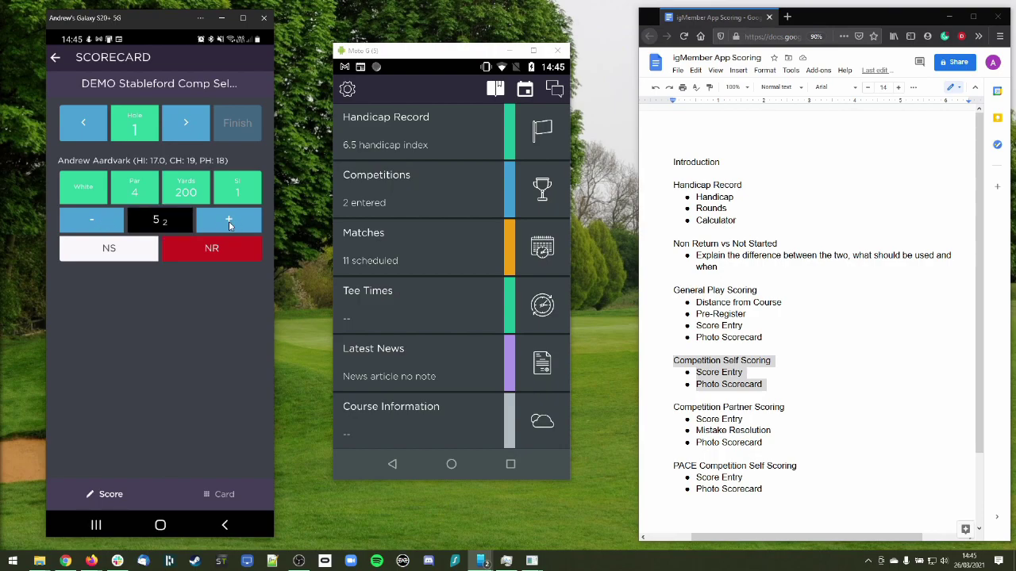
left_click(187, 123)
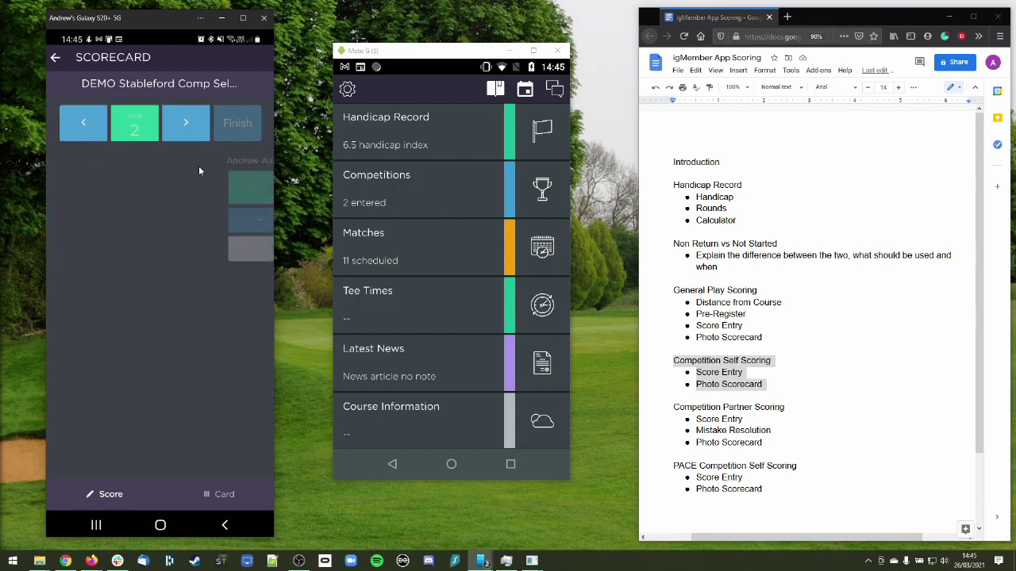
left_click(231, 220)
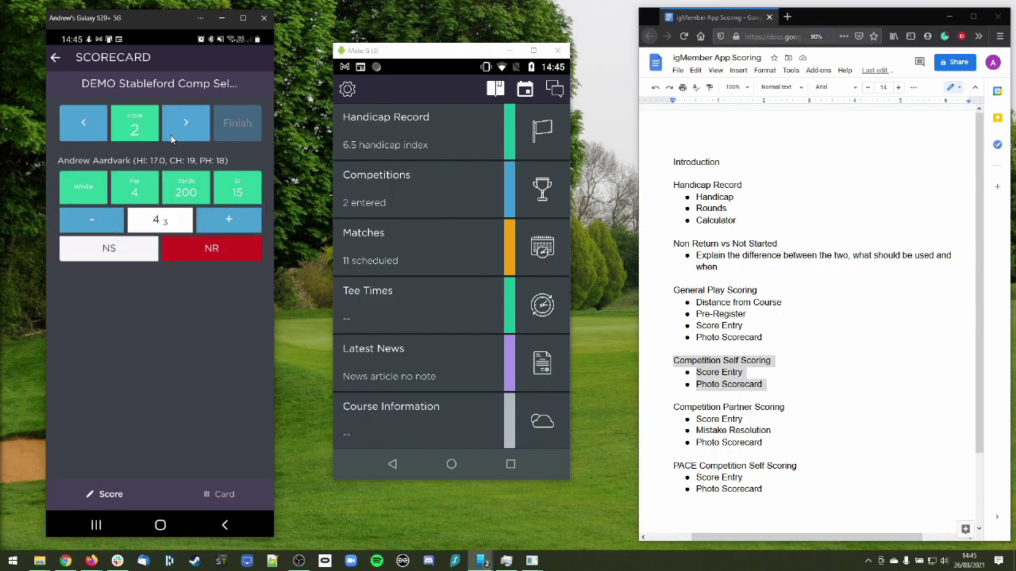
left_click(94, 132)
left_click(186, 121)
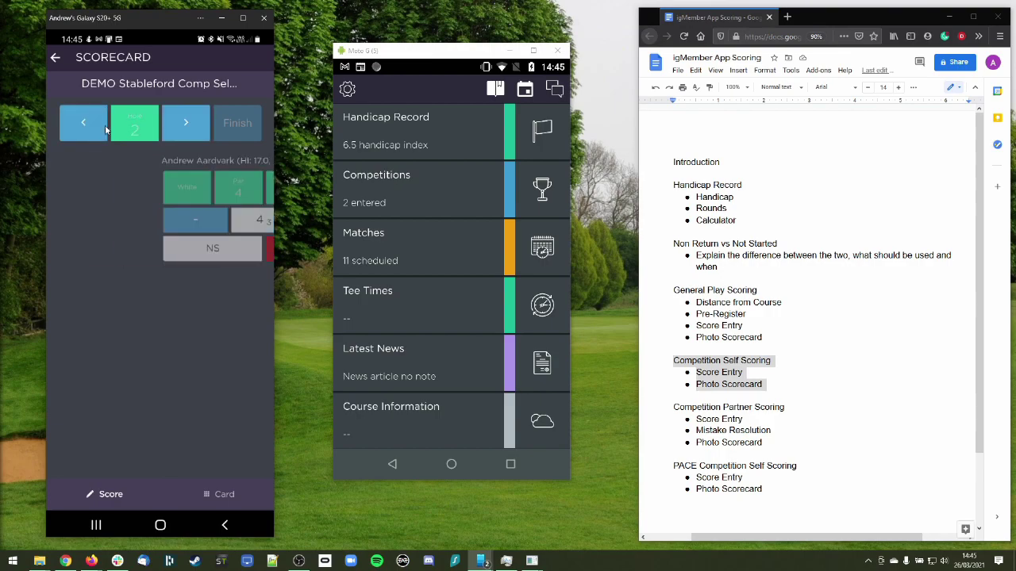
left_click(186, 119)
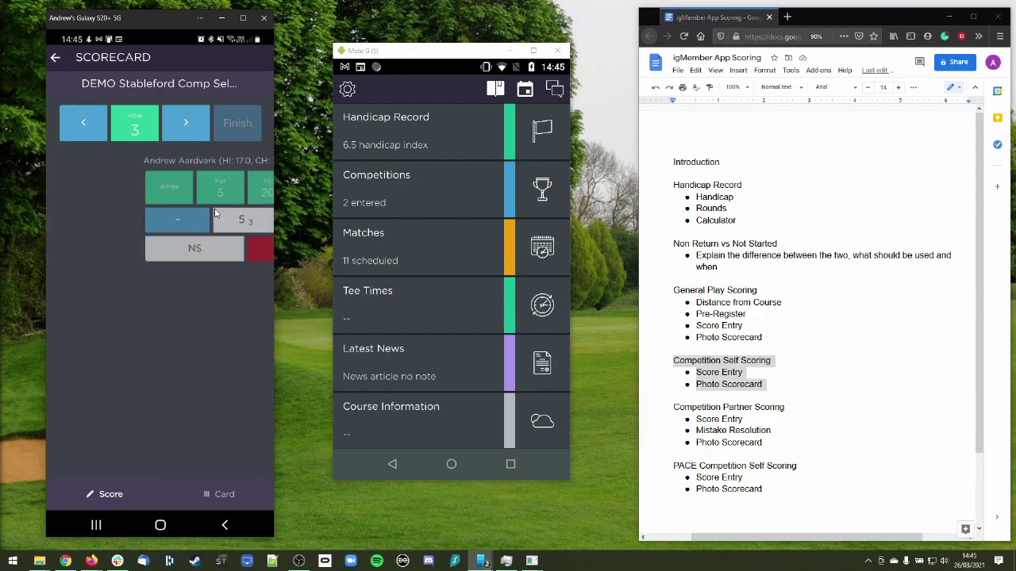
Enter the scores for holes 3 to 9 as 6, 5, 4, 5, 6, 5 and 4
left_click(189, 125)
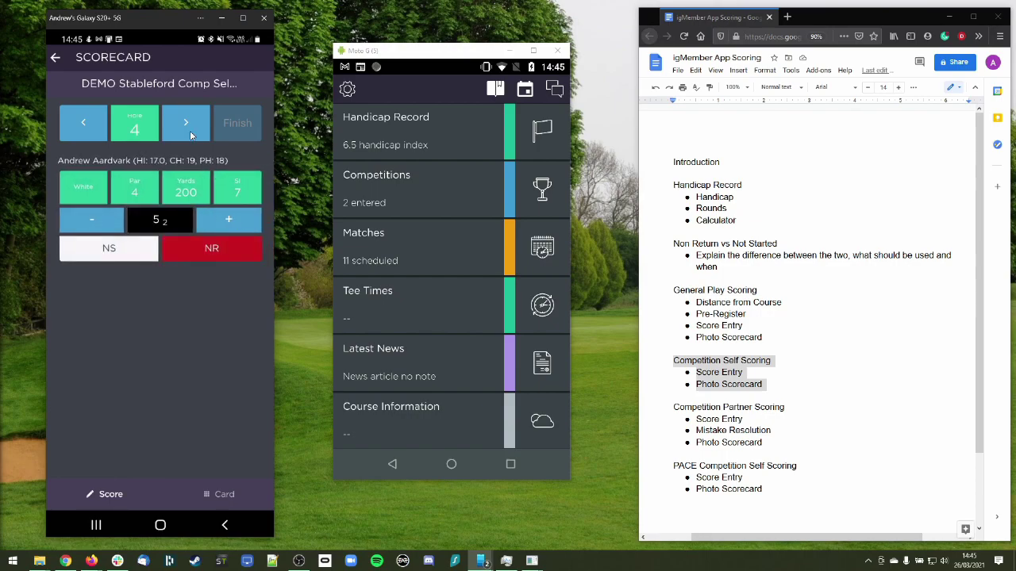
left_click(191, 129)
left_click(188, 124)
left_click(239, 225)
left_click(187, 125)
left_click(232, 220)
left_click(187, 121)
left_click(240, 224)
left_click(188, 131)
left_click(239, 219)
left_click(191, 127)
Enter the scores for holes 10 to 14 as 6, 5, 4, 6 and 4
left_click(237, 219)
left_click(191, 136)
left_click(230, 217)
left_click(196, 135)
left_click(229, 218)
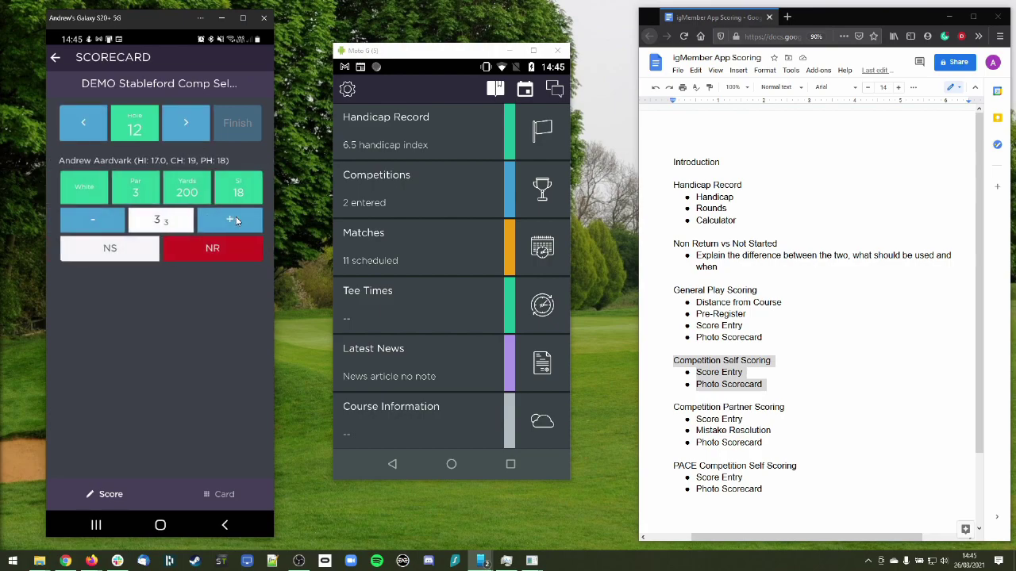
left_click(190, 127)
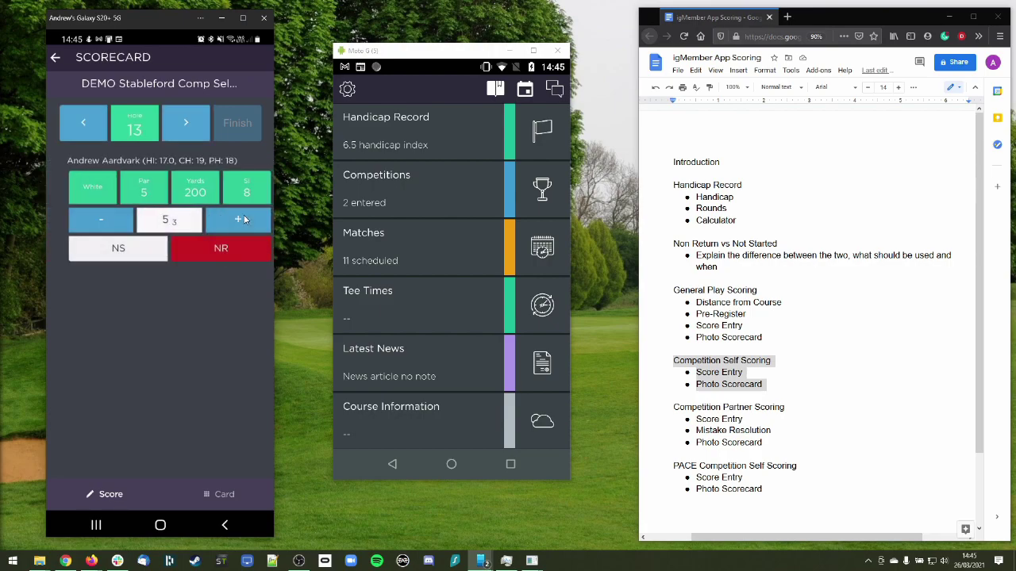
left_click(242, 221)
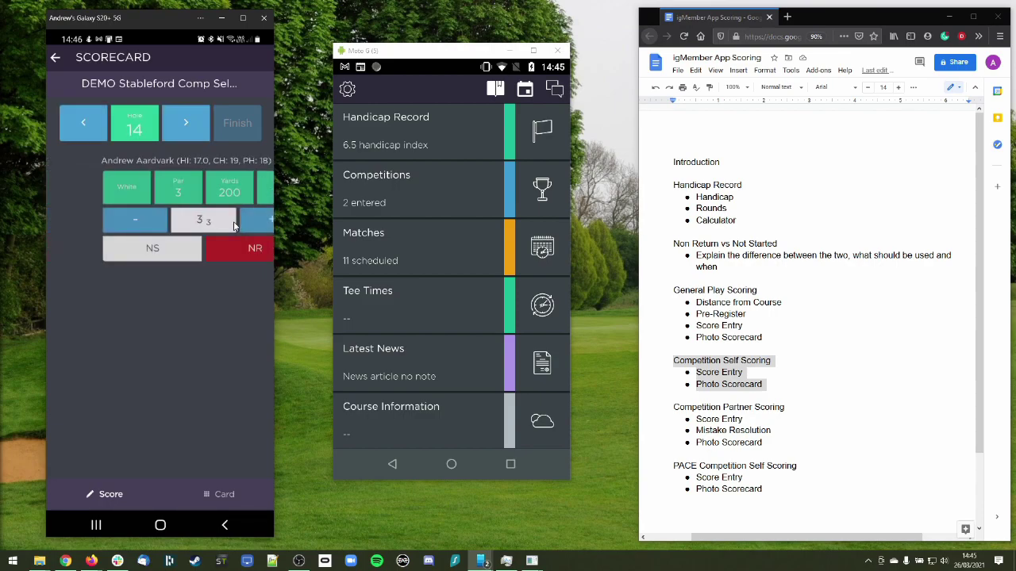
left_click(234, 220)
left_click(196, 123)
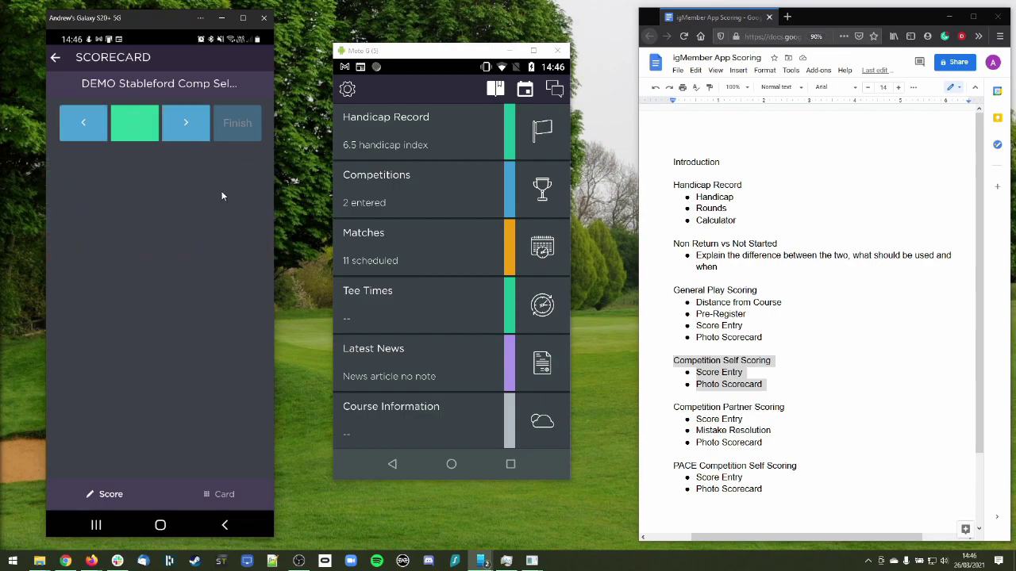
Enter the scores for holes 15 to 18 as 5, 6, 5 and 4
left_click(238, 224)
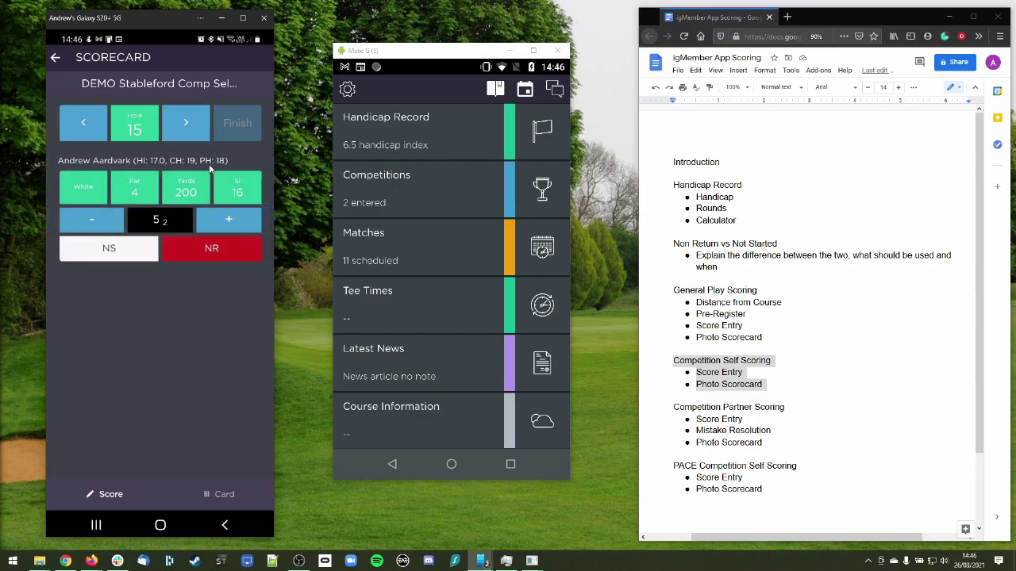
left_click(195, 123)
left_click(233, 218)
left_click(192, 118)
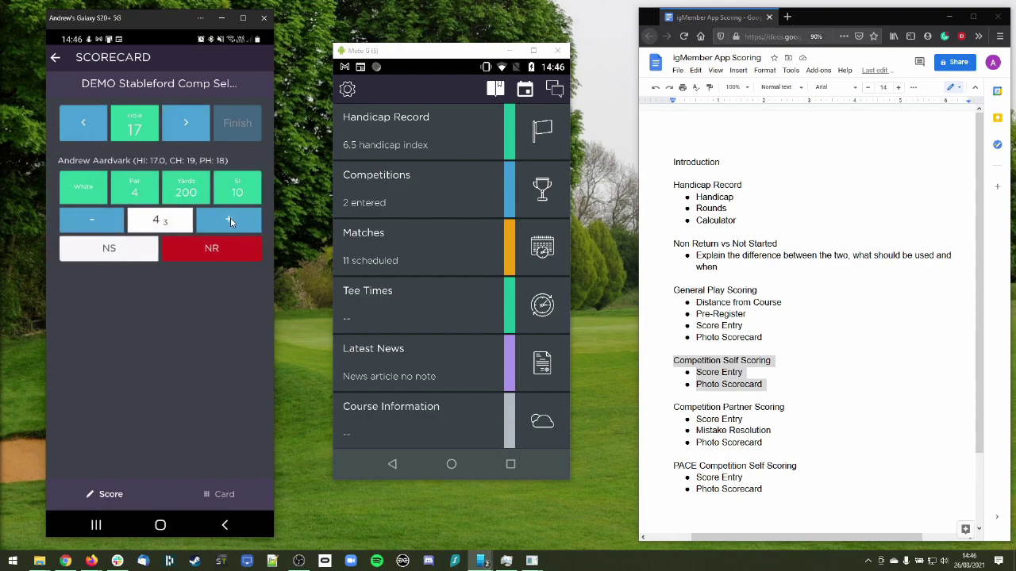
left_click(230, 218)
left_click(196, 124)
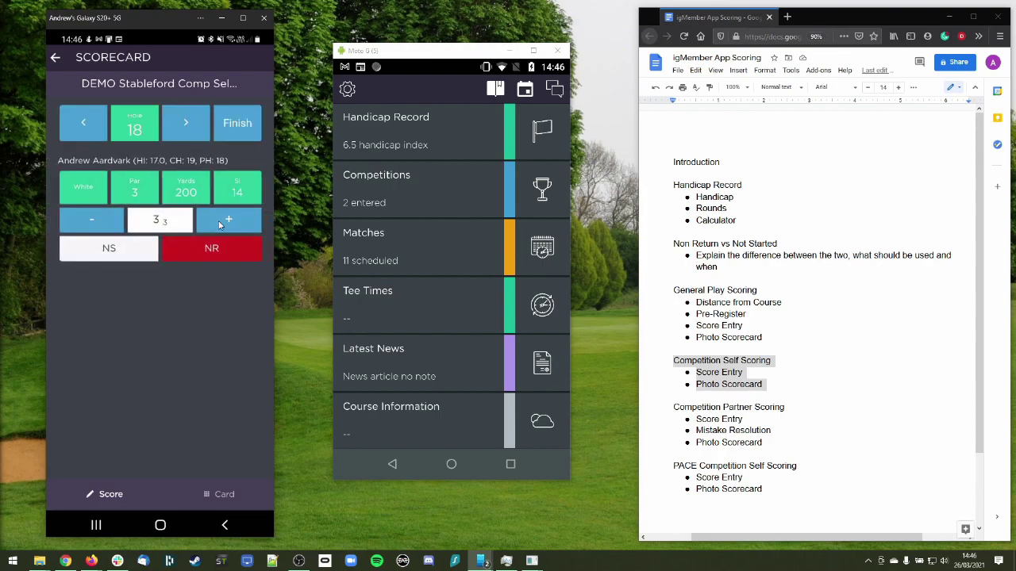
left_click(194, 124)
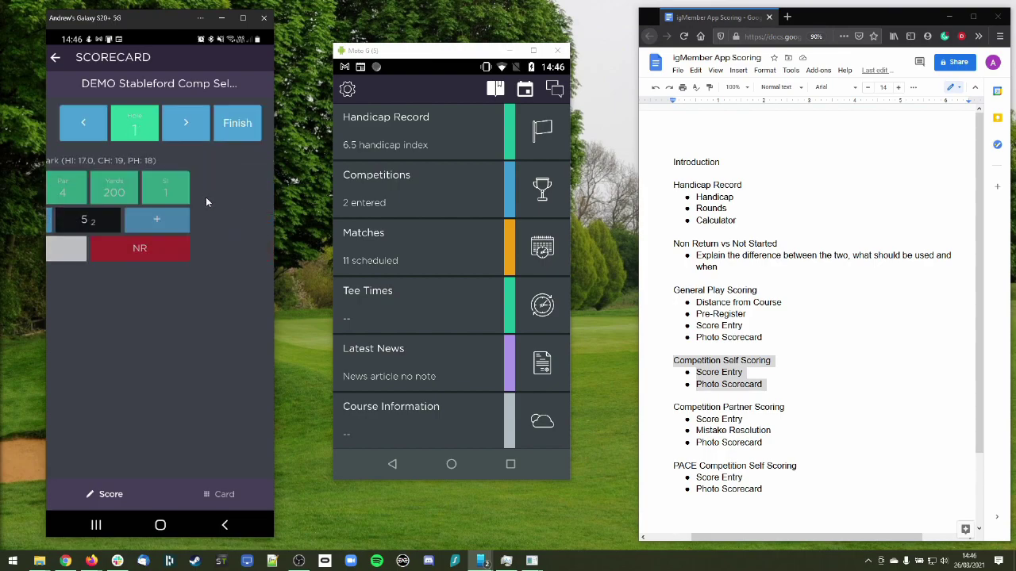
Review the full card's front nine, back nine and totals, and return to score entry
left_click(225, 494)
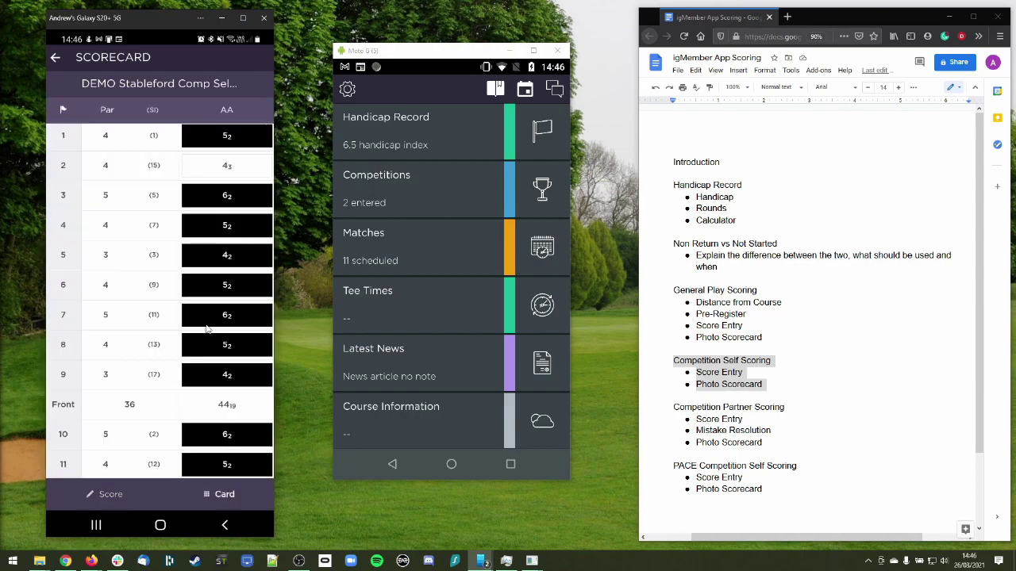
scroll(208, 309, "down", 5)
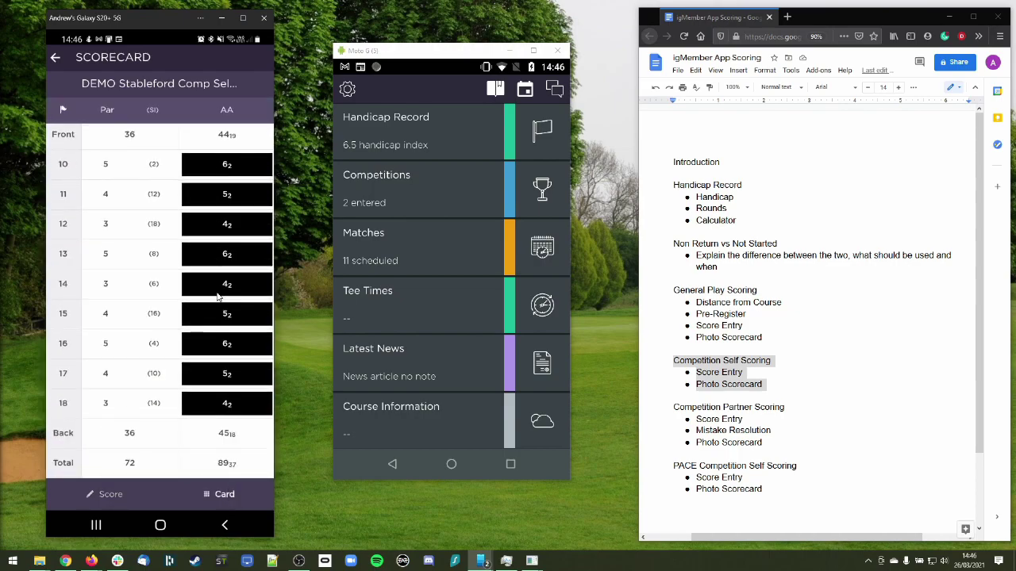
scroll(219, 296, "up", 5)
scroll(219, 296, "down", 4)
scroll(219, 296, "up", 4)
left_click(108, 495)
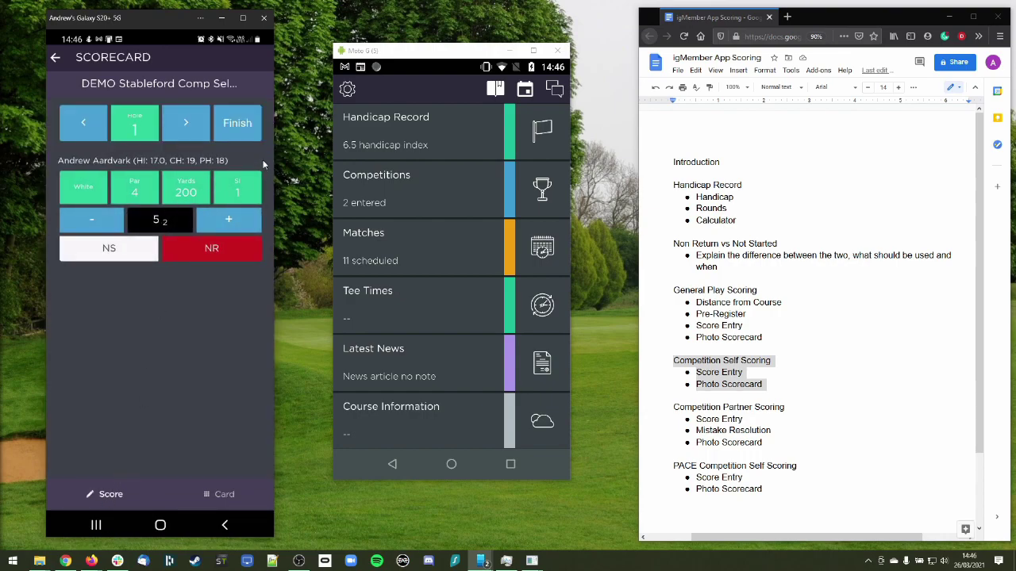
Finish the round and finalise the competition scorecard
left_click(238, 124)
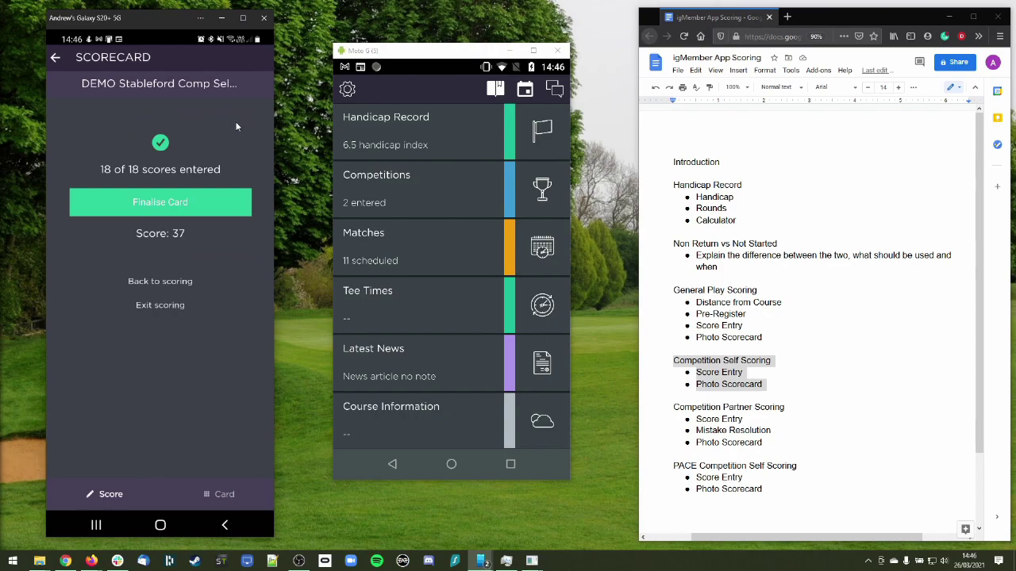
left_click(191, 206)
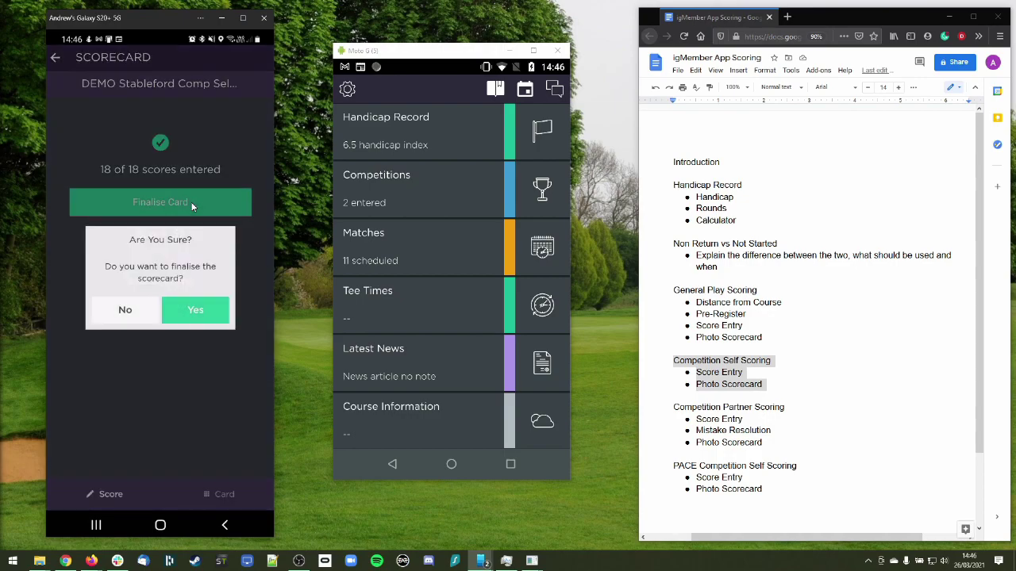
left_click(195, 311)
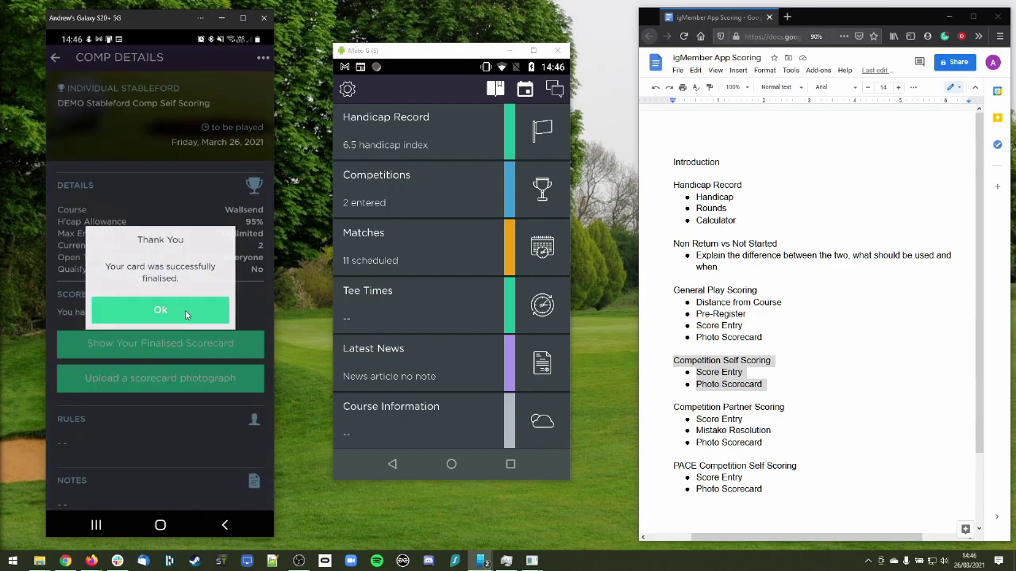
left_click(187, 314)
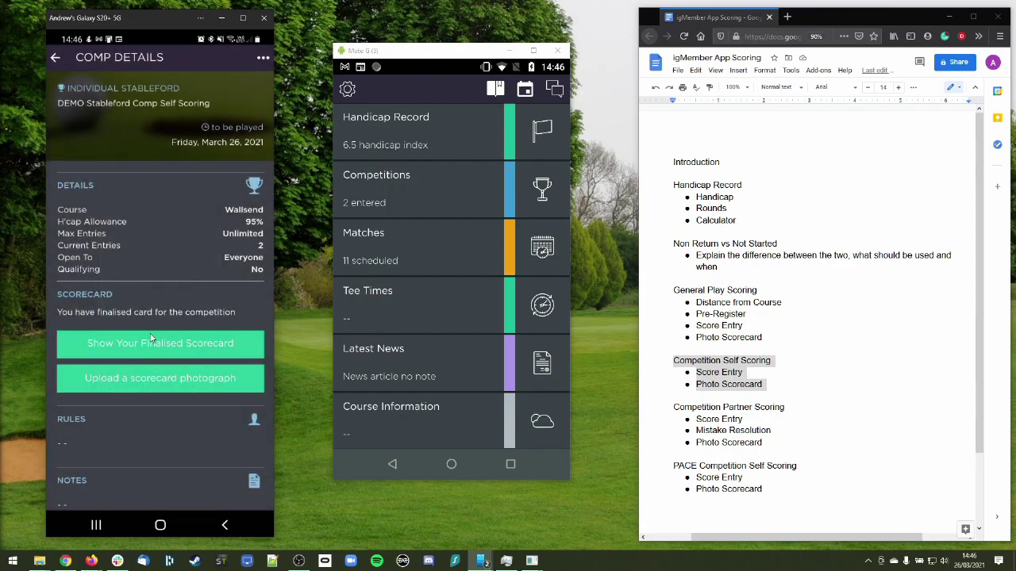
Take a photo of the signed paper scorecard for the competition and accept the shot
left_click(196, 381)
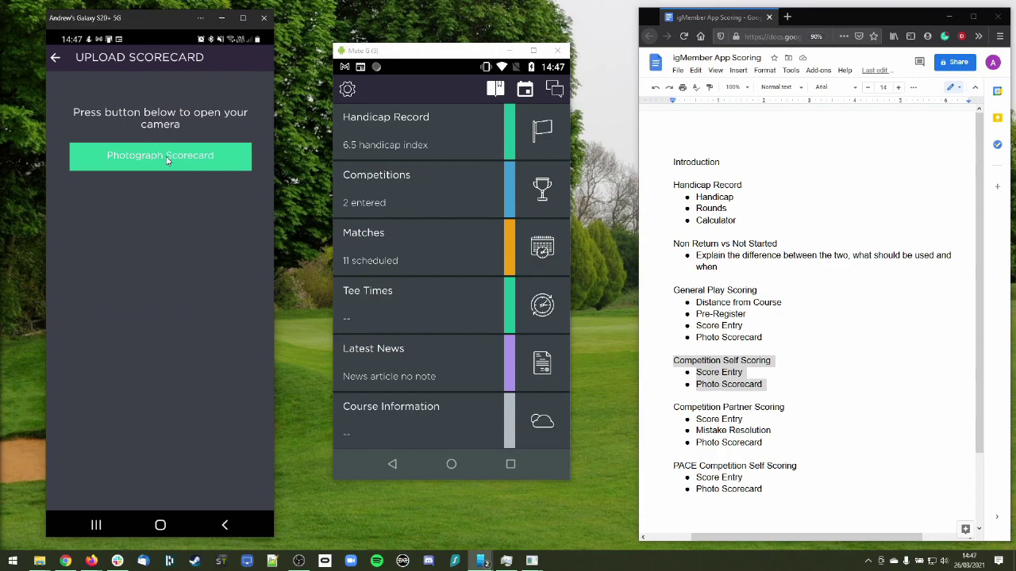
left_click(169, 162)
left_click(146, 260)
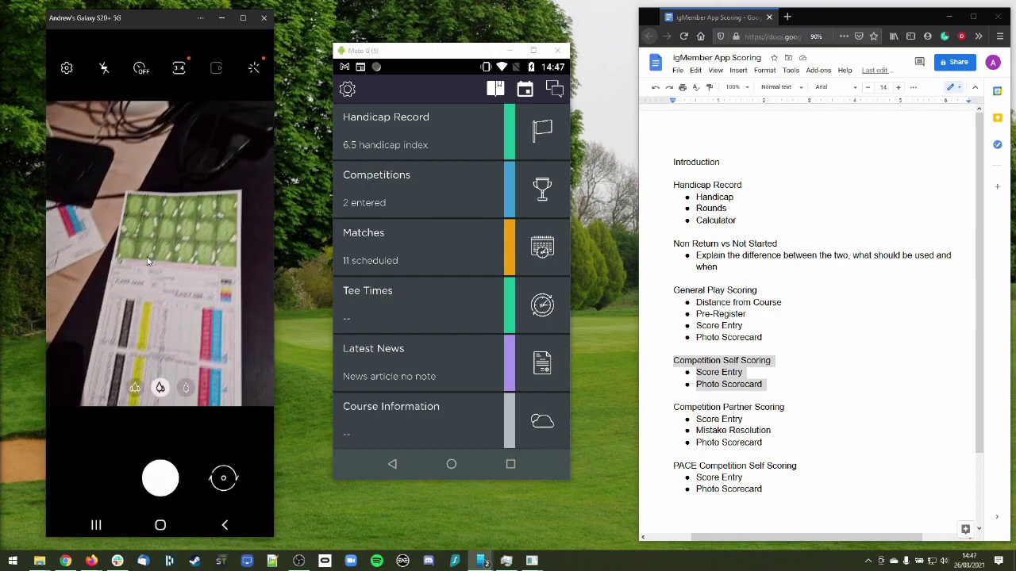
left_click(159, 479)
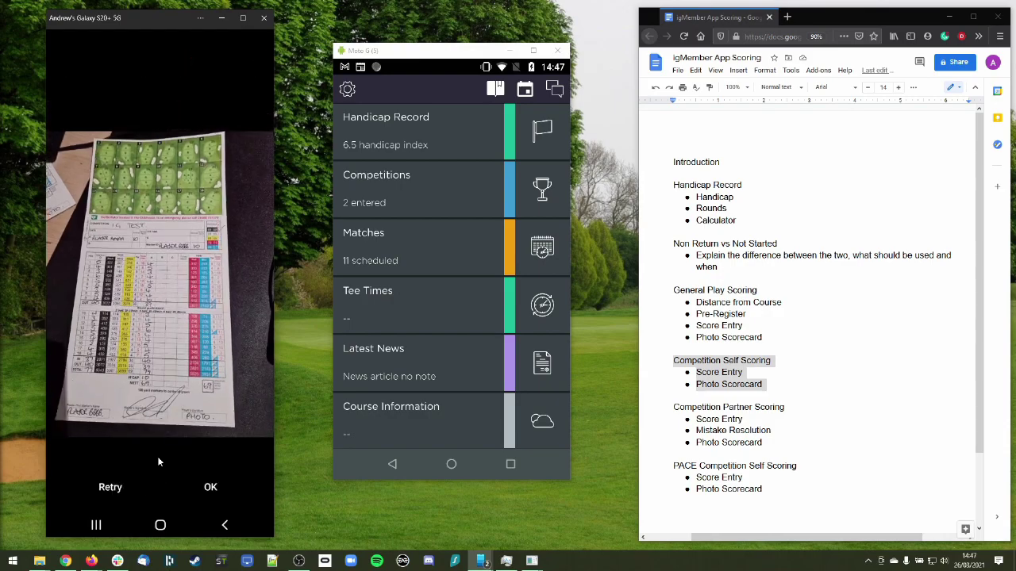
left_click(213, 484)
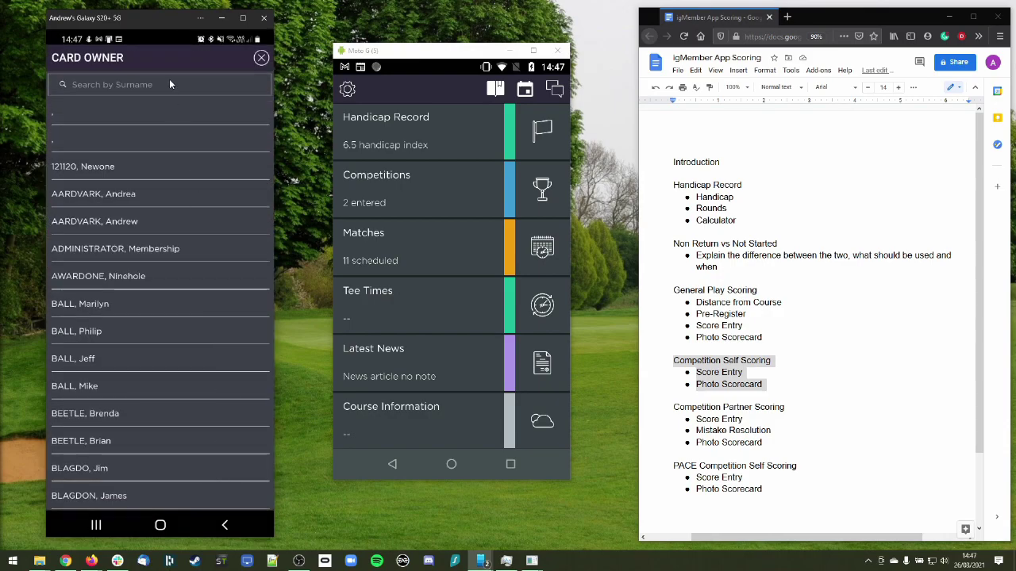
Find the card owner by surname and upload the scorecard photo for that player, confirming the card is correct and signed
left_click(169, 83)
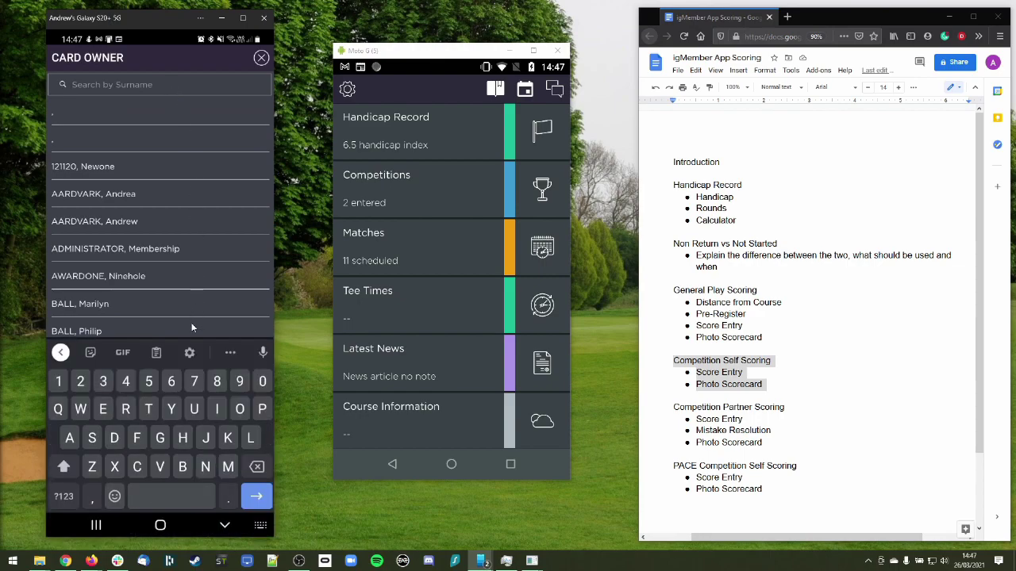
left_click(136, 465)
left_click(194, 406)
left_click(93, 435)
left_click(115, 140)
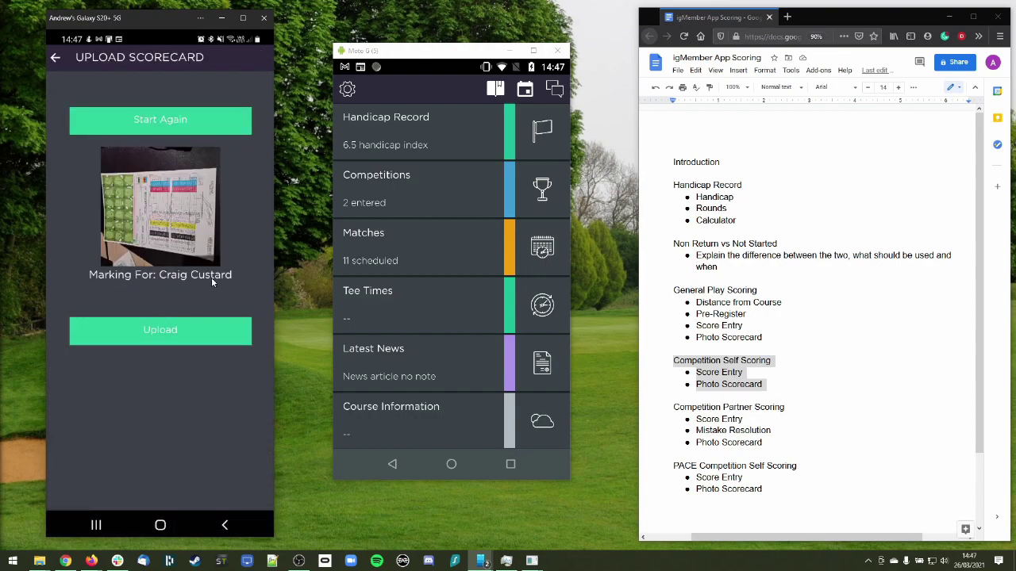
left_click(169, 338)
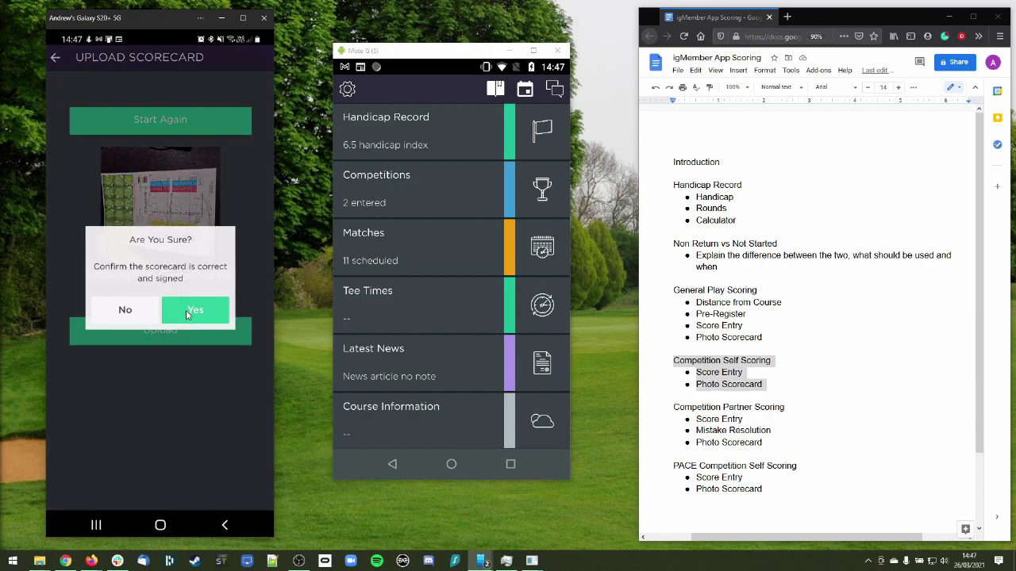
left_click(186, 310)
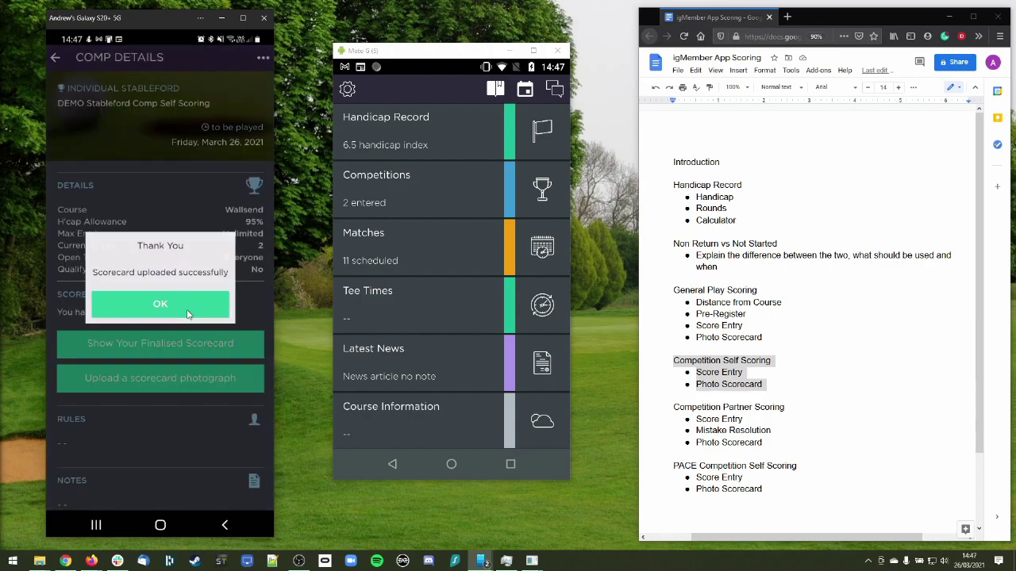
Dismiss the upload confirmation, leave the competition details, and highlight the Competition Partner Scoring section in the outline
left_click(187, 308)
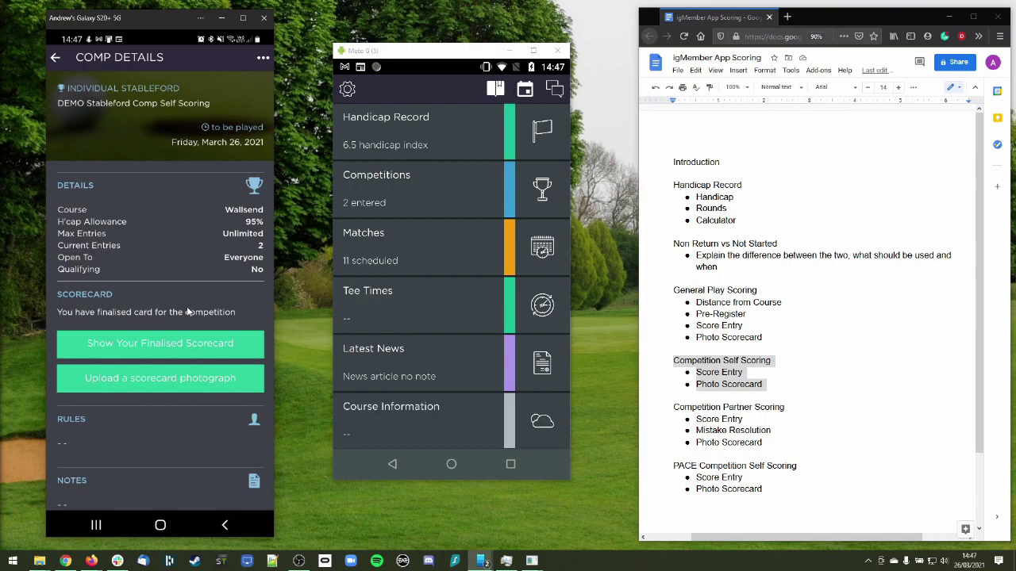
left_click(56, 58)
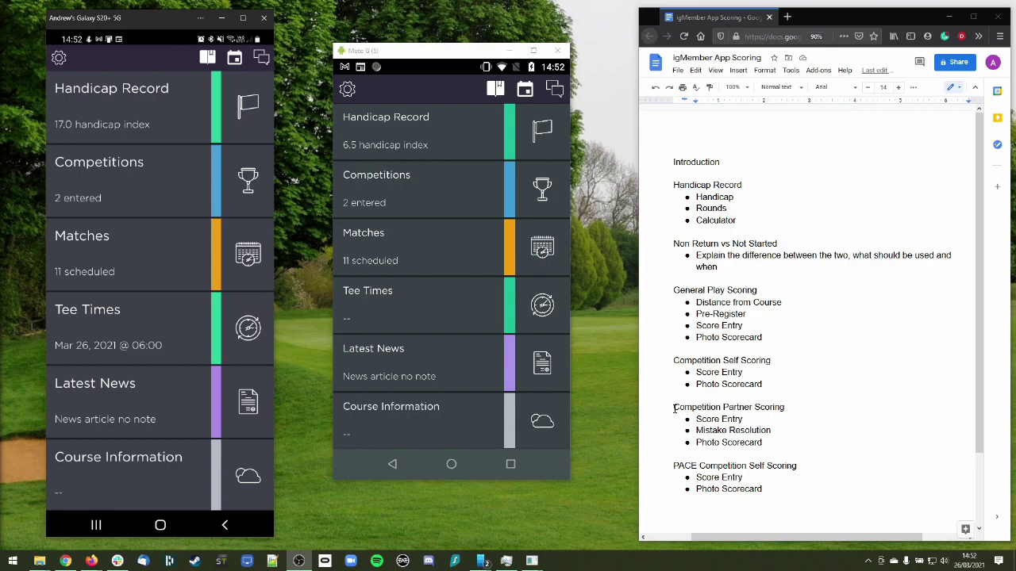
left_click_drag(674, 409, 788, 439)
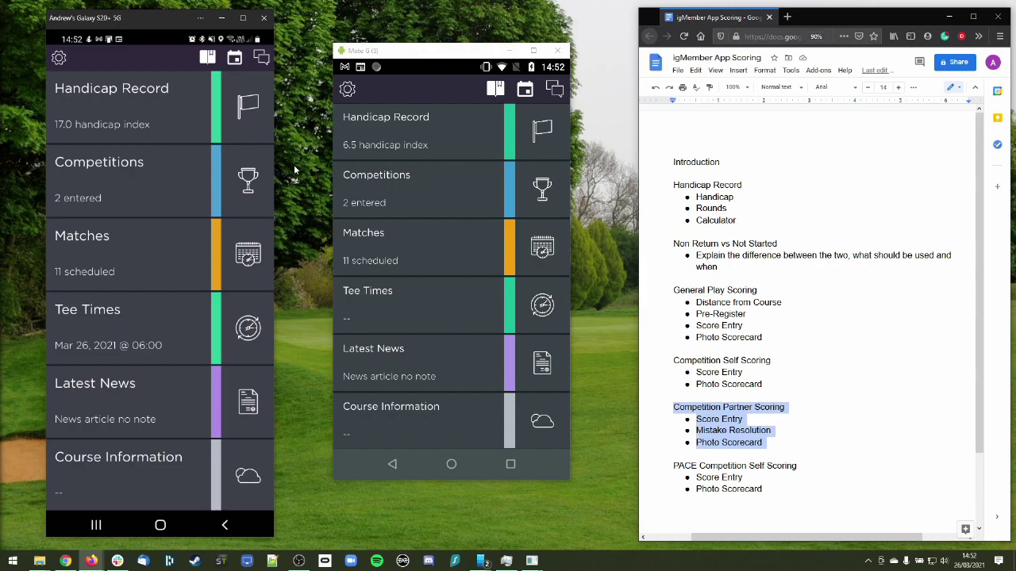
Open DEMO Stableford Comp Partner Scoring from the entered competitions on both phones and begin scoring on each
left_click(249, 181)
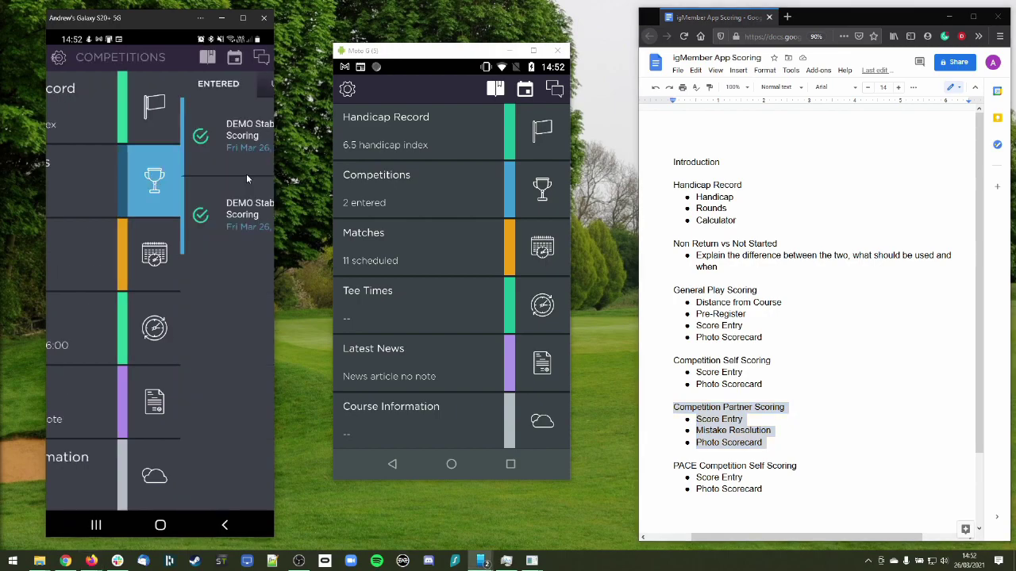
left_click(430, 180)
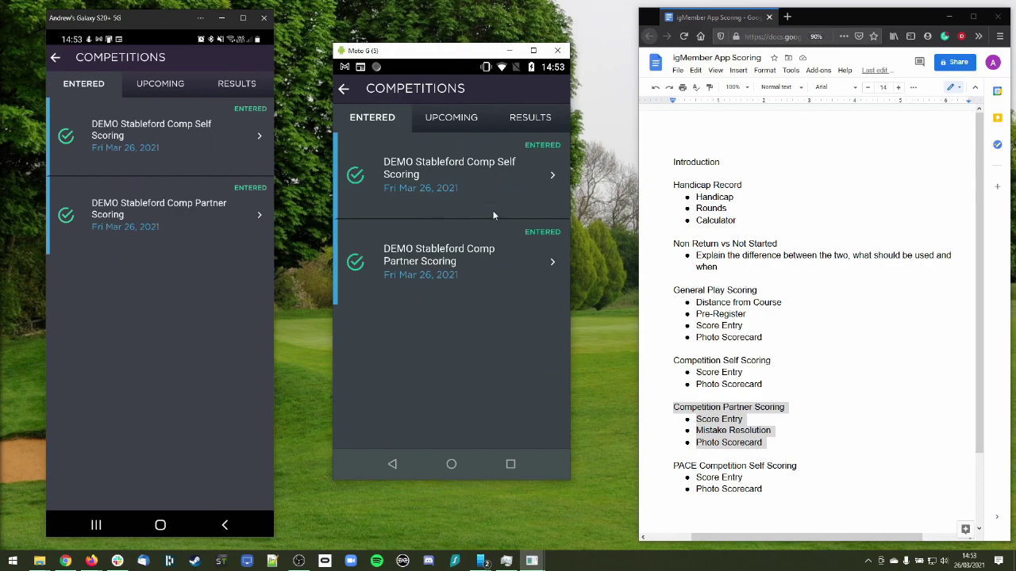
left_click(170, 208)
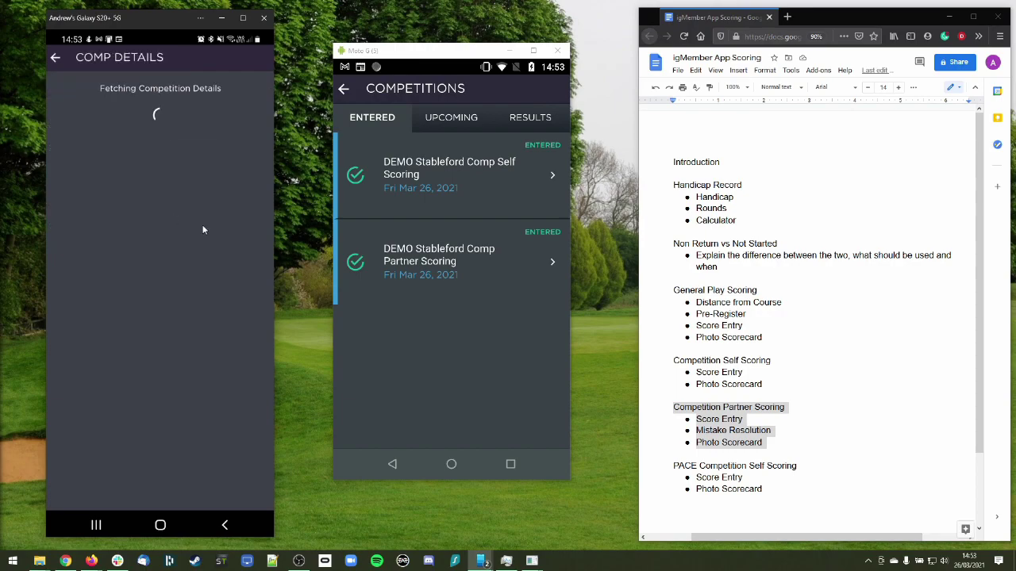
left_click(459, 264)
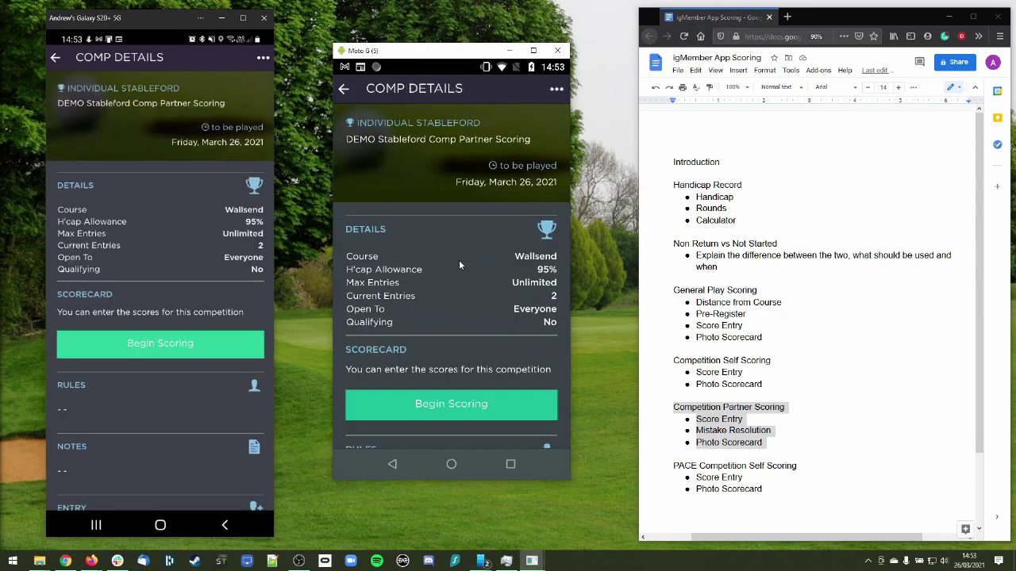
left_click(192, 346)
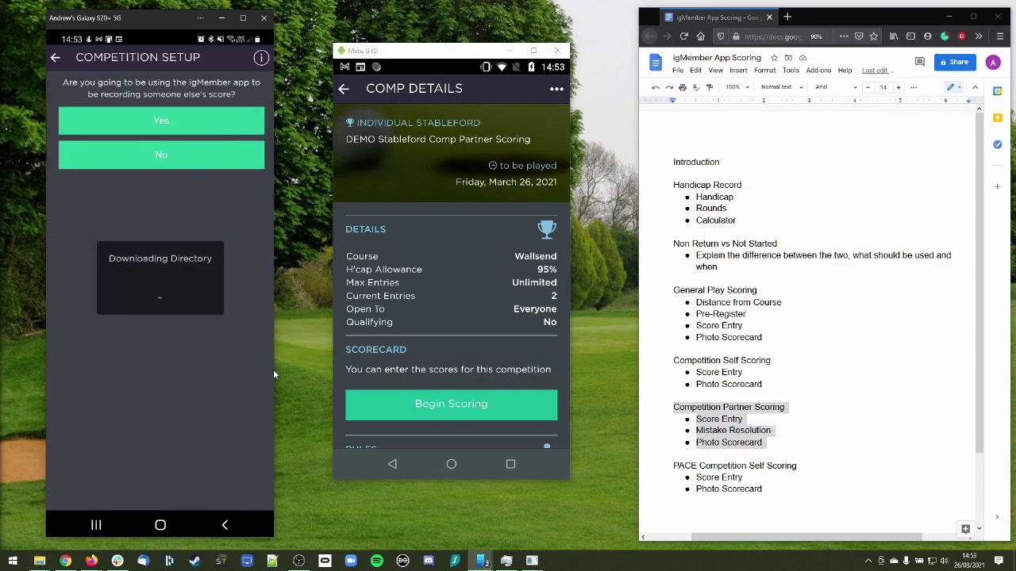
left_click(479, 401)
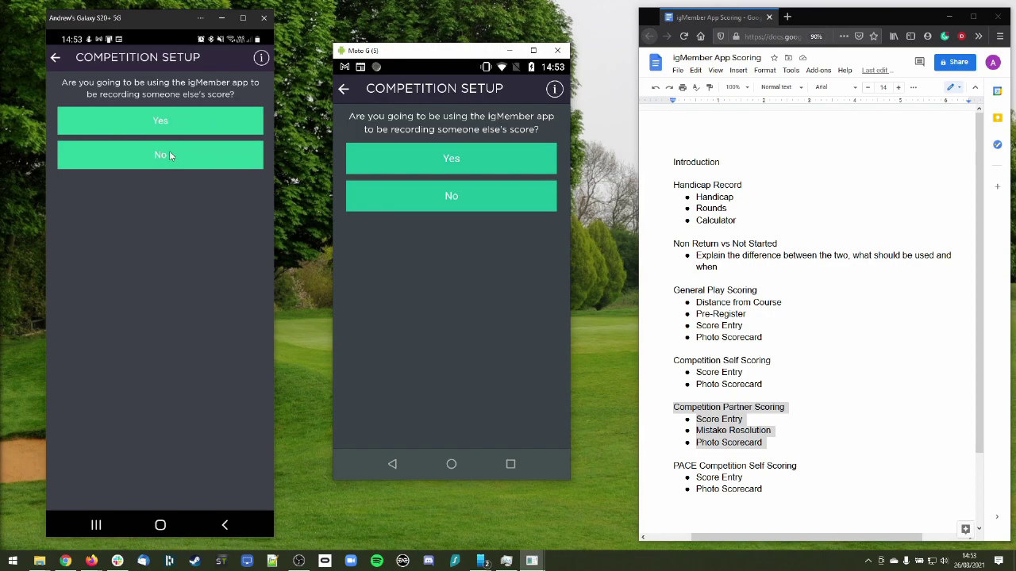
Choose to record someone else's score on both phones, and find the playing partner by surname as card owner on the Galaxy
left_click(231, 120)
left_click(456, 157)
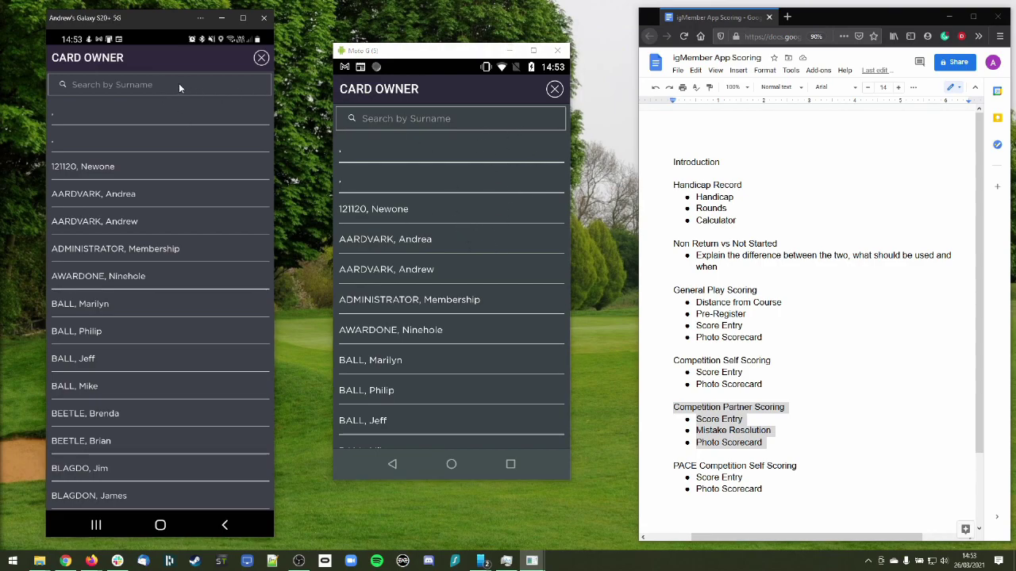
left_click(179, 82)
left_click(137, 464)
left_click(194, 407)
left_click(93, 438)
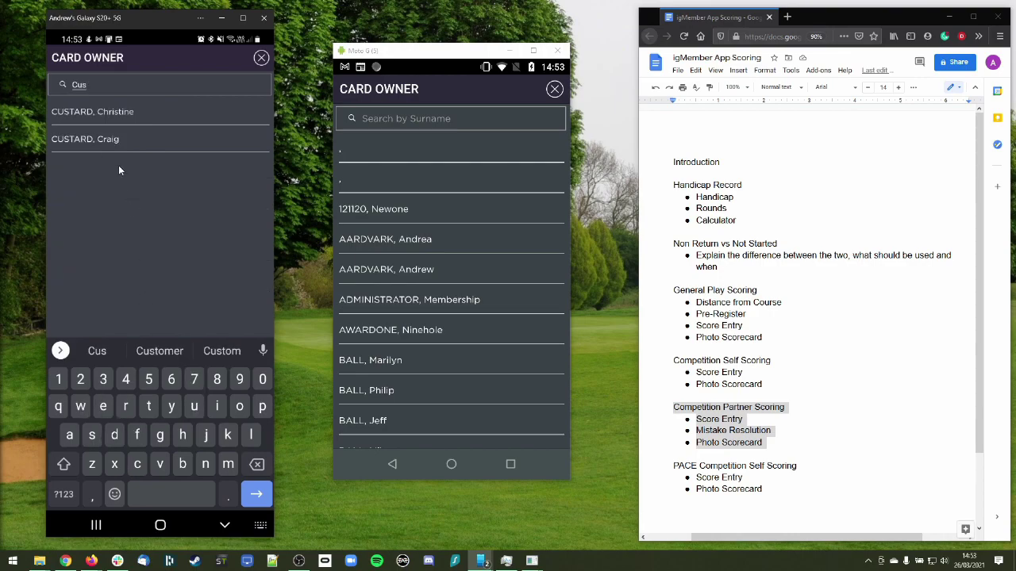
left_click(88, 139)
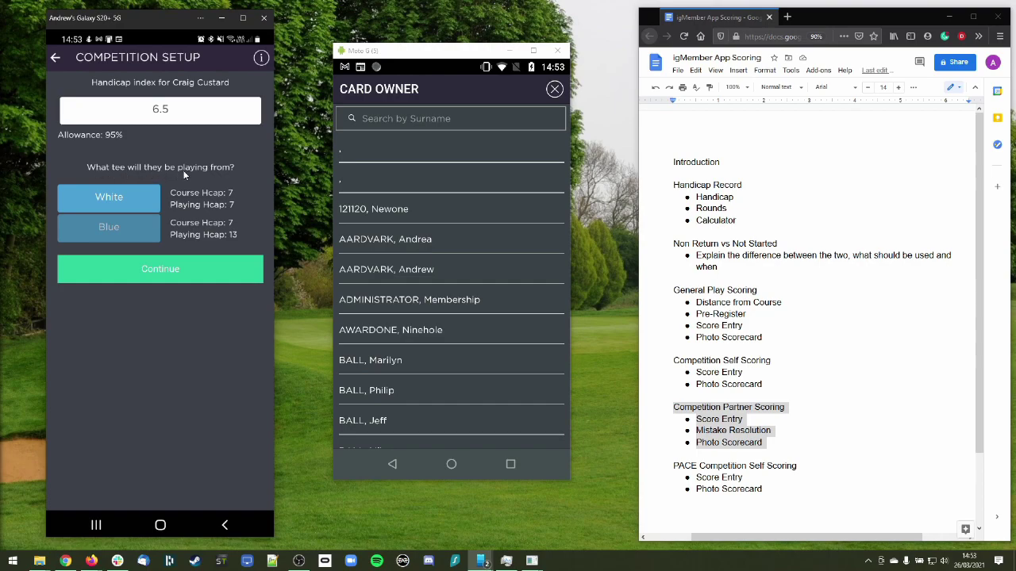
Find the playing partner by surname on the Moto G and select them as card owner
left_click(456, 119)
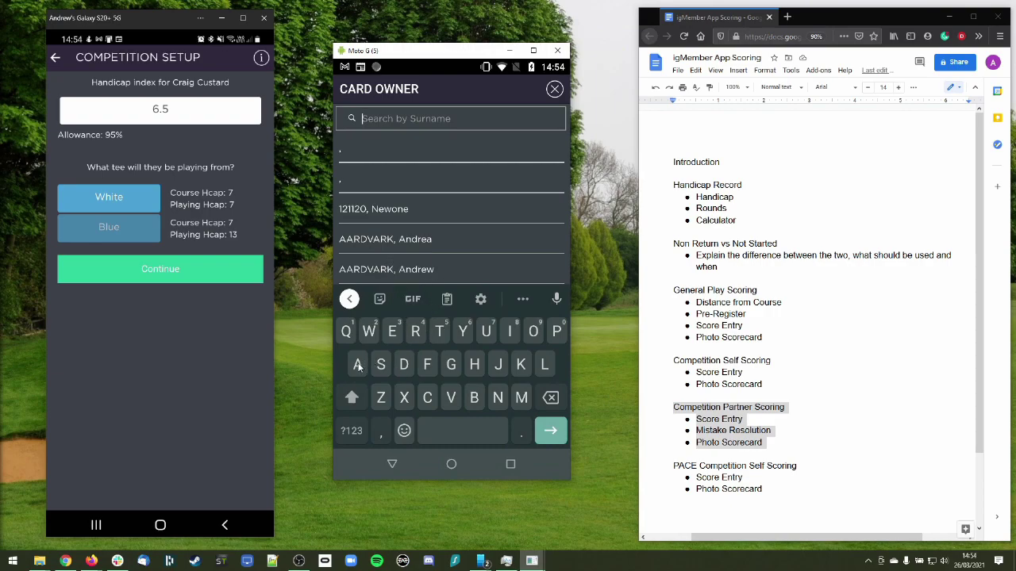
type("Aa")
left_click(413, 336)
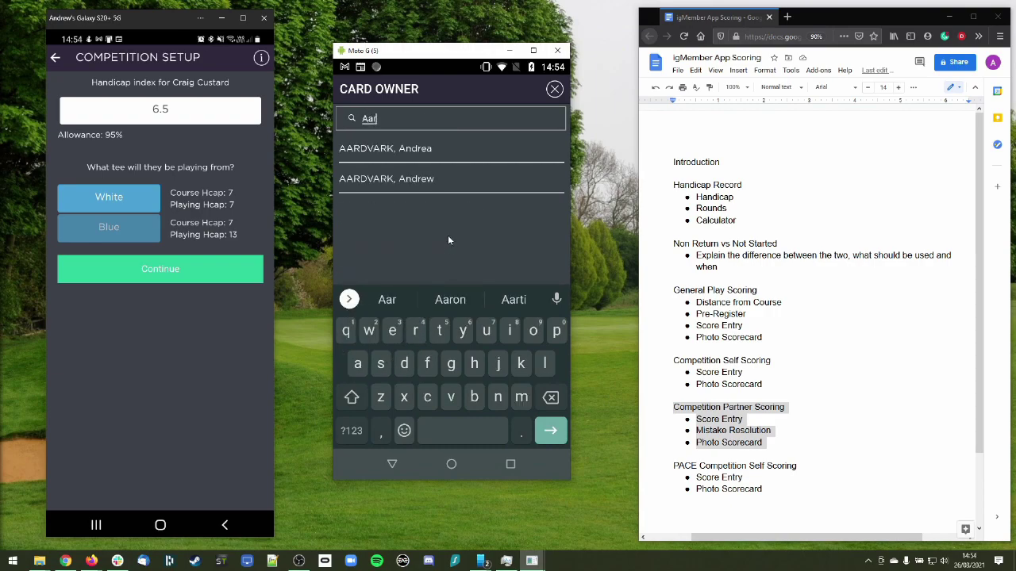
left_click(437, 182)
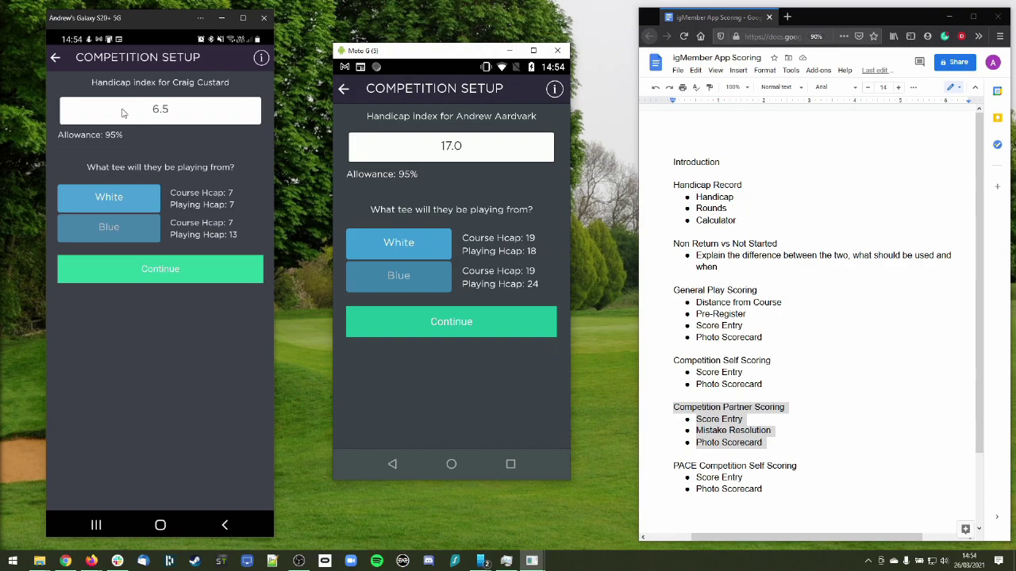
Set the partner's tee to White on the Galaxy and Blue on the Moto G, and continue on both phones
left_click(124, 198)
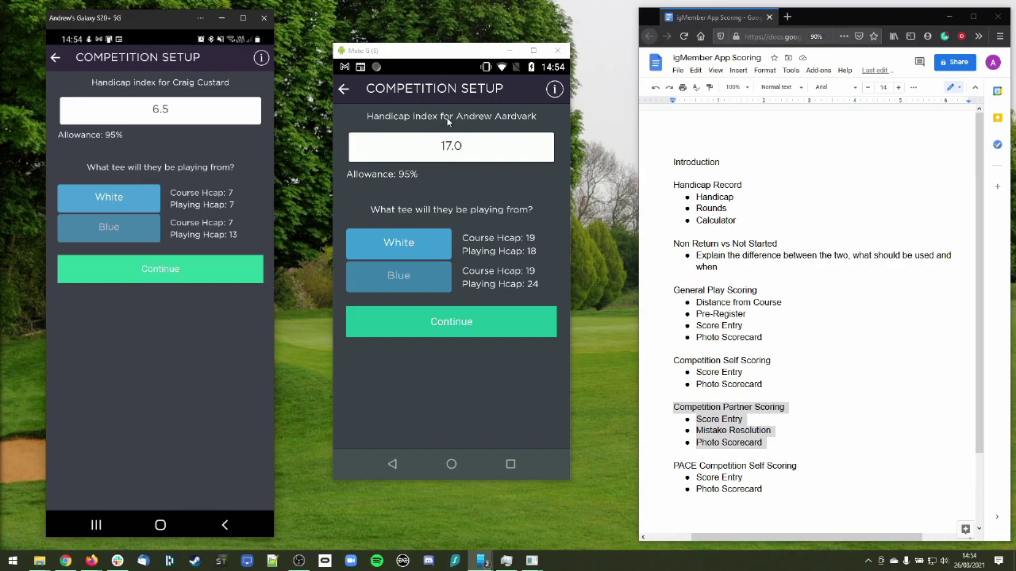
left_click(410, 279)
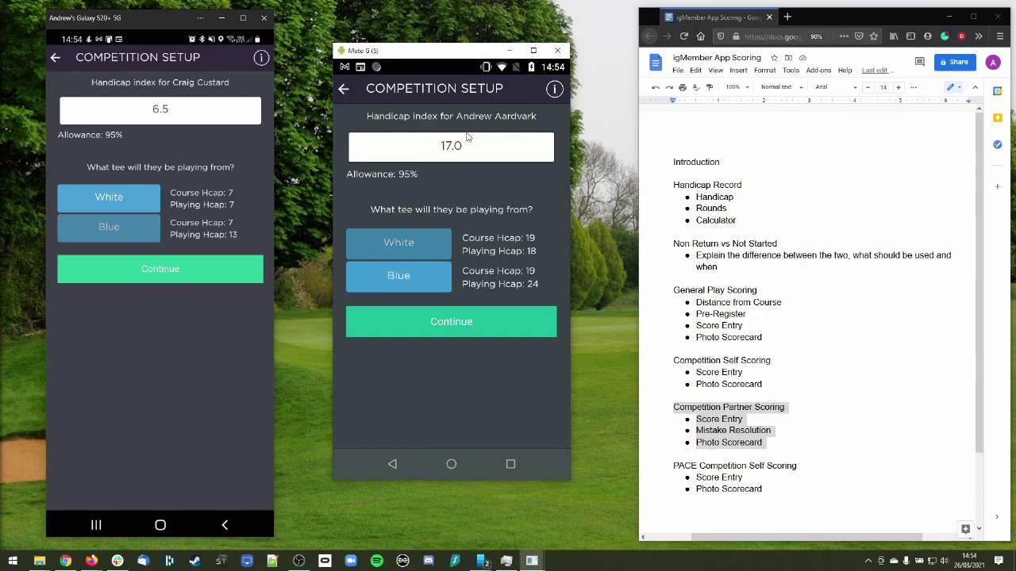
left_click(181, 273)
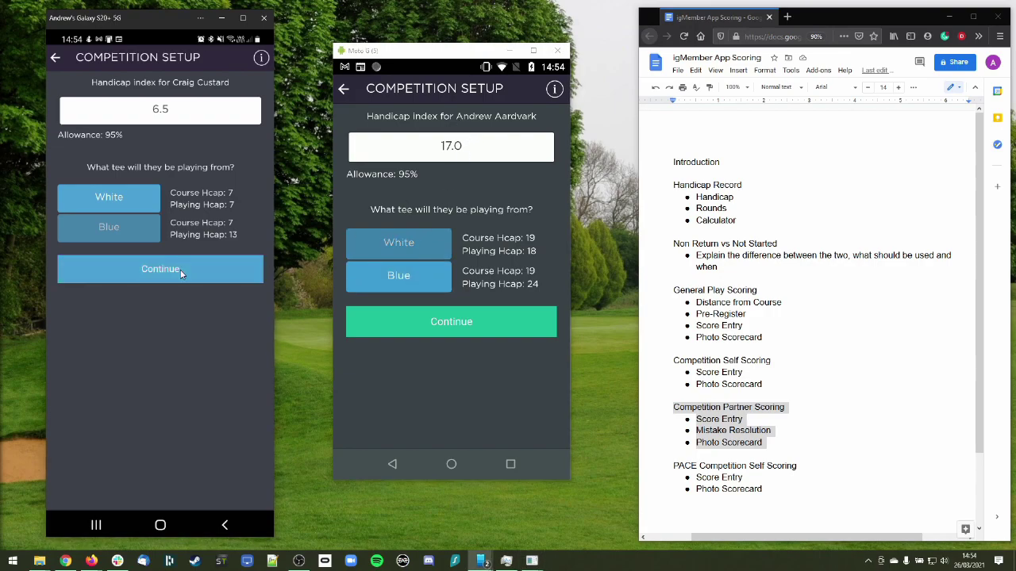
left_click(462, 324)
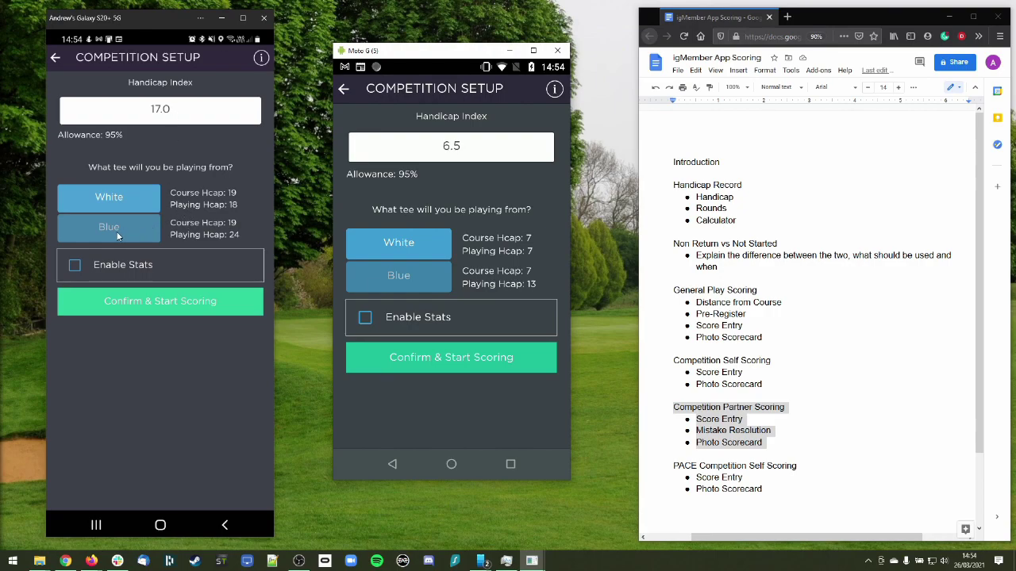
Set the player's own tee to Blue on the Galaxy, keep White on the Moto G, and start scoring on both phones
left_click(117, 234)
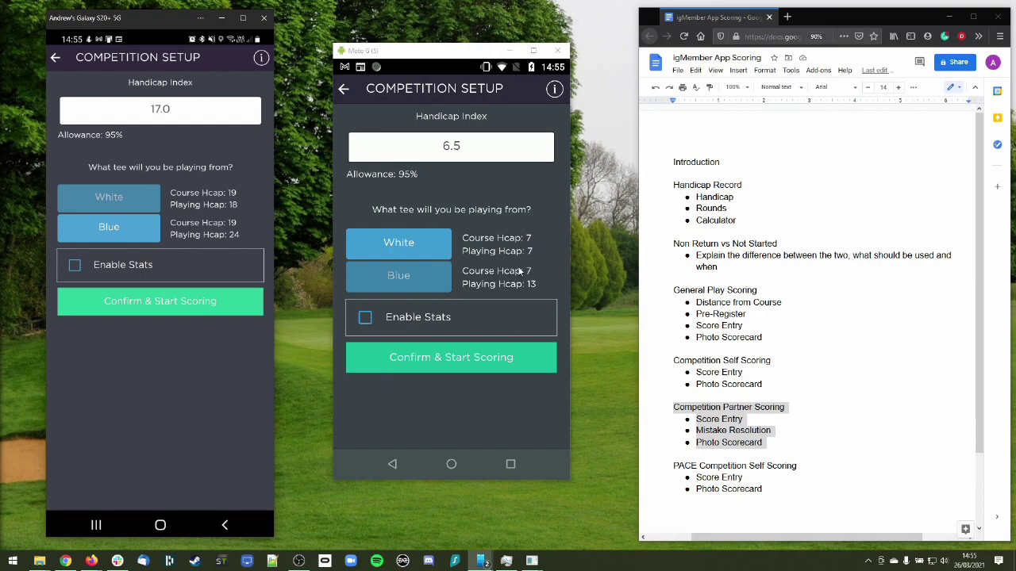
left_click(202, 302)
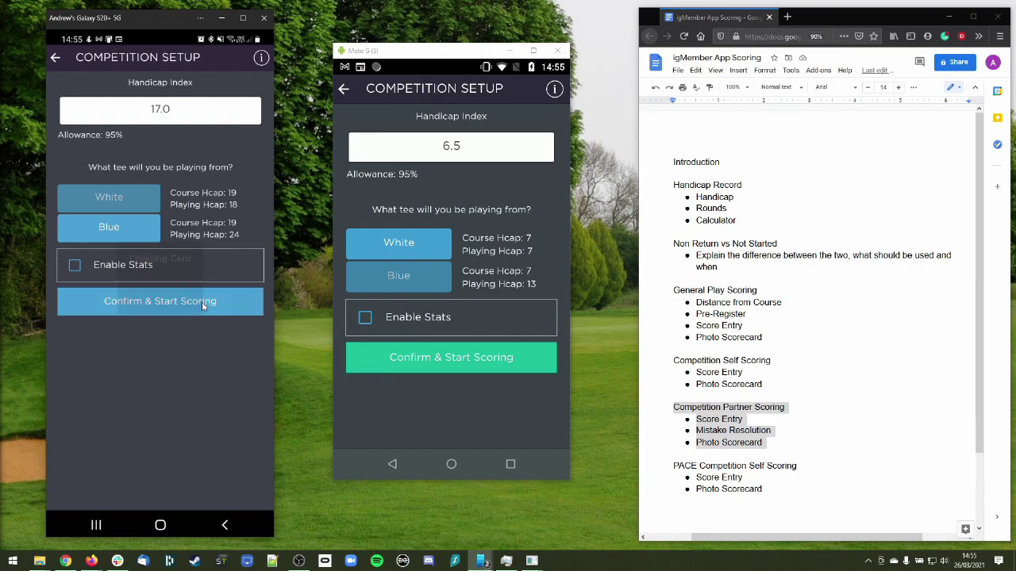
left_click(458, 362)
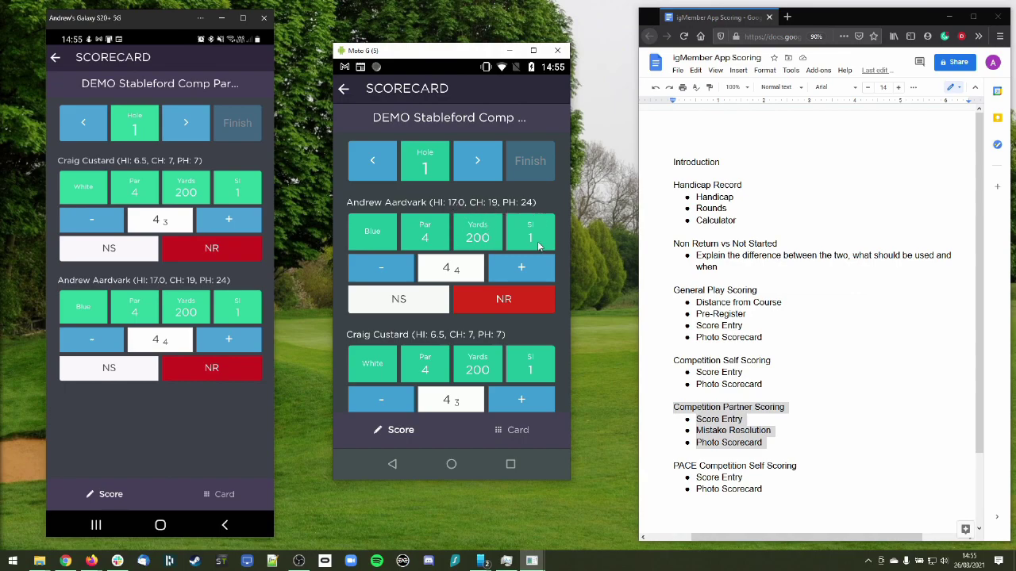
Examine both players' hole 1 entries on the Moto G, and try raising and lowering each player's score by one stroke on the Galaxy
scroll(536, 259, "down", 2)
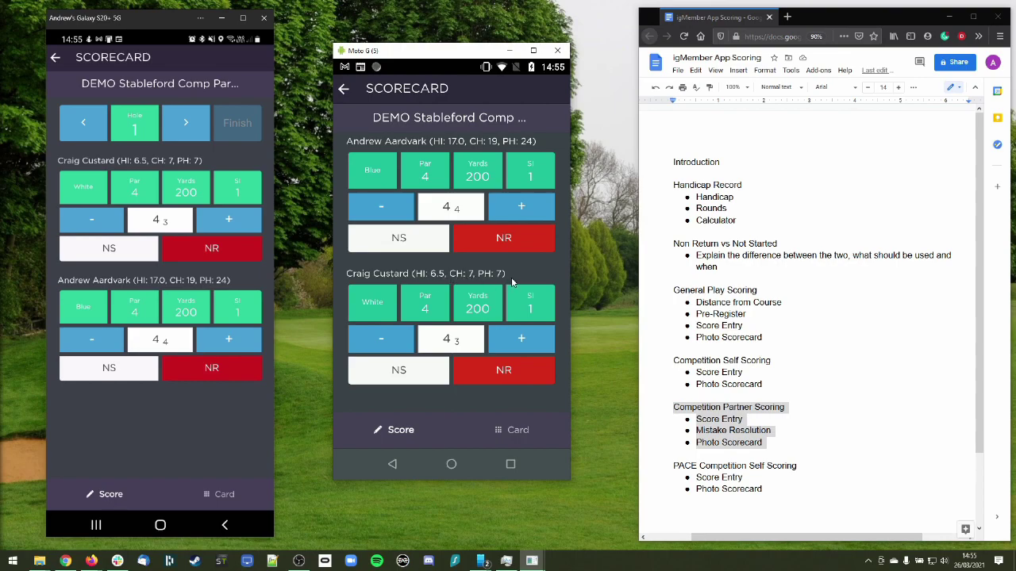
scroll(477, 274, "up", 2)
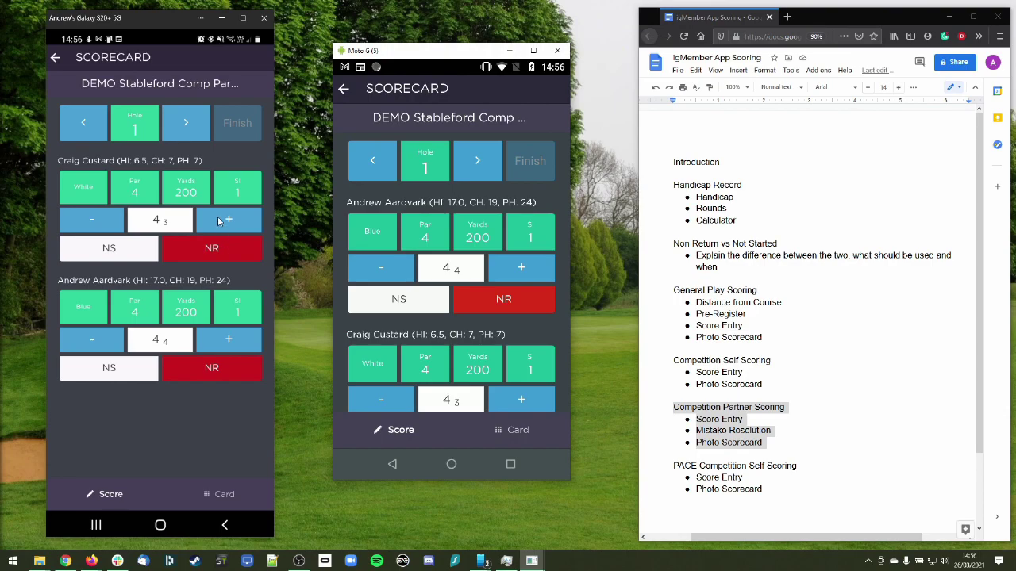
scroll(473, 247, "down", 2)
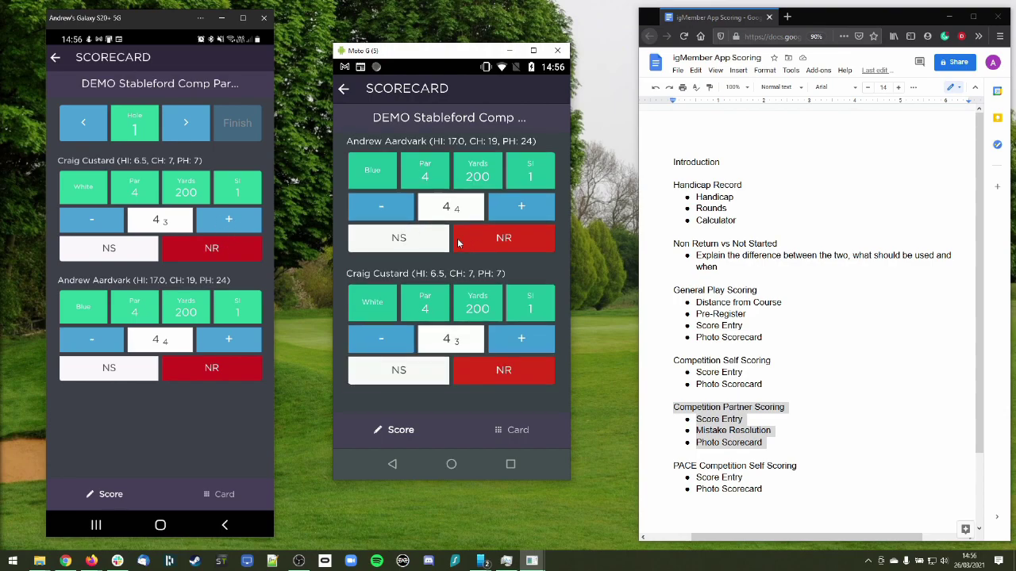
left_click(240, 223)
left_click(106, 222)
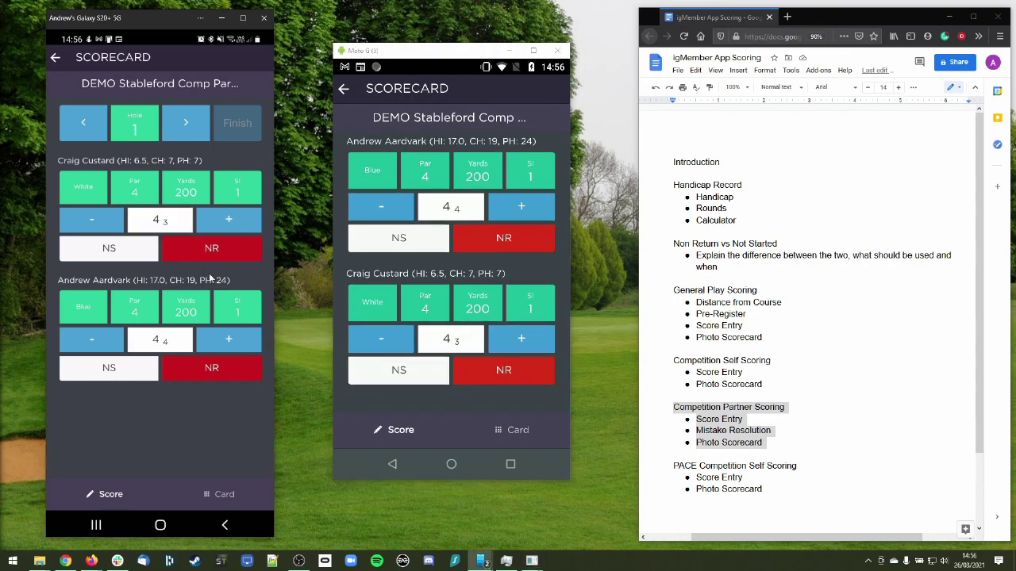
left_click(235, 343)
left_click(99, 341)
scroll(475, 245, "up", 2)
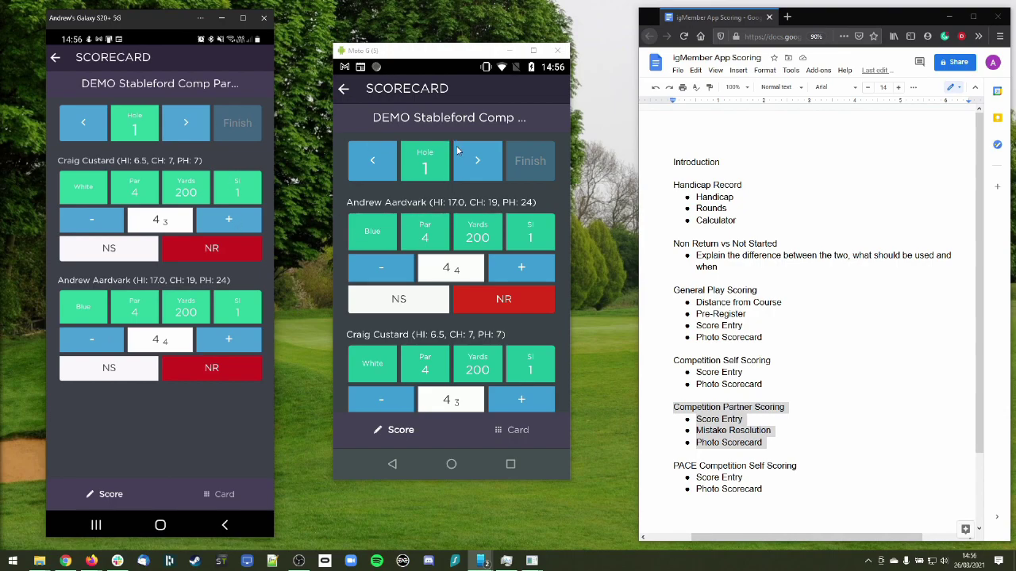
Accept the par scores for both players from hole 1 onward and advance both phones to hole 18
left_click(189, 125)
left_click(468, 163)
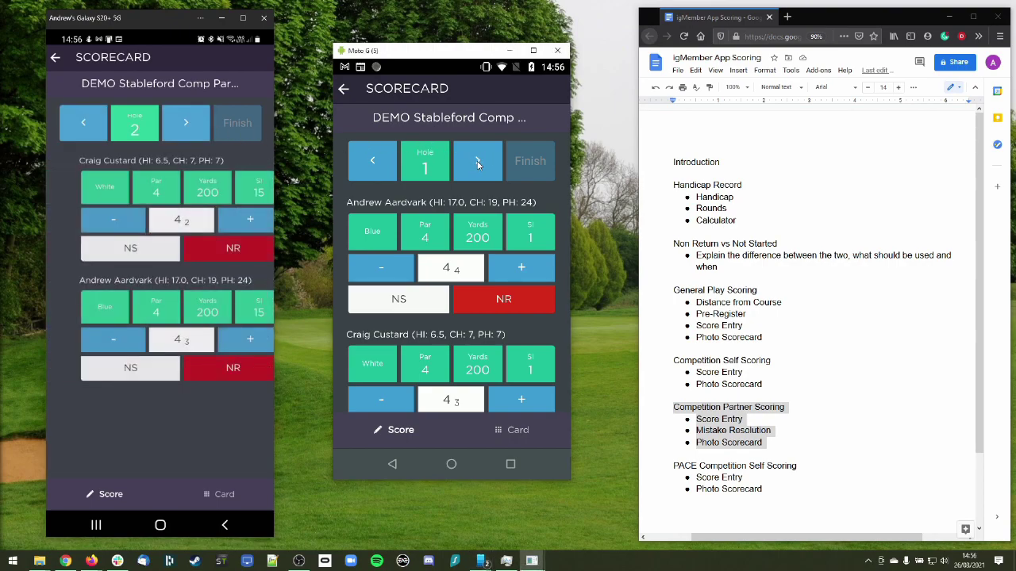
left_click(188, 119)
left_click(486, 161)
left_click(190, 125)
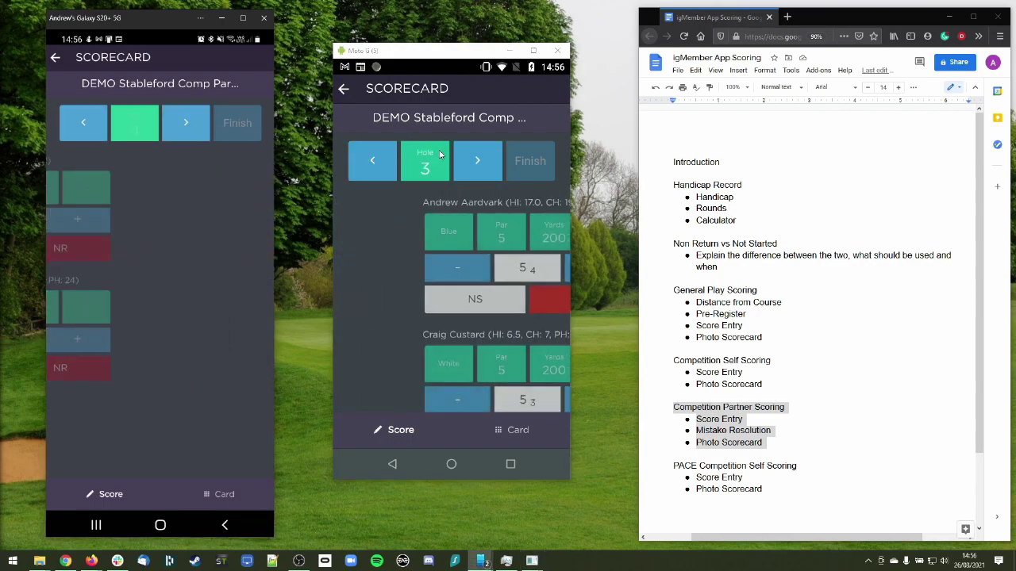
left_click(478, 159)
left_click(190, 125)
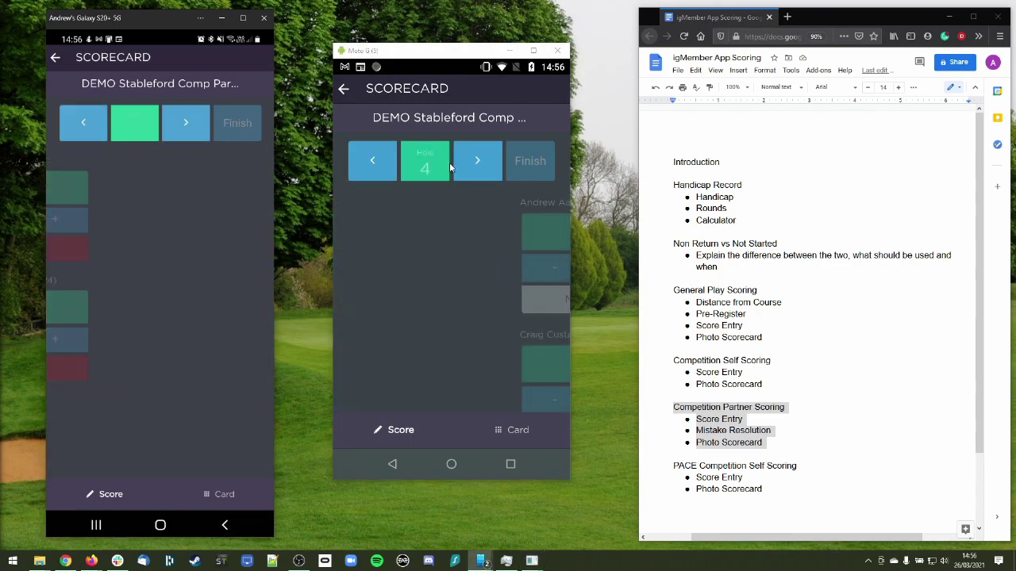
left_click(480, 165)
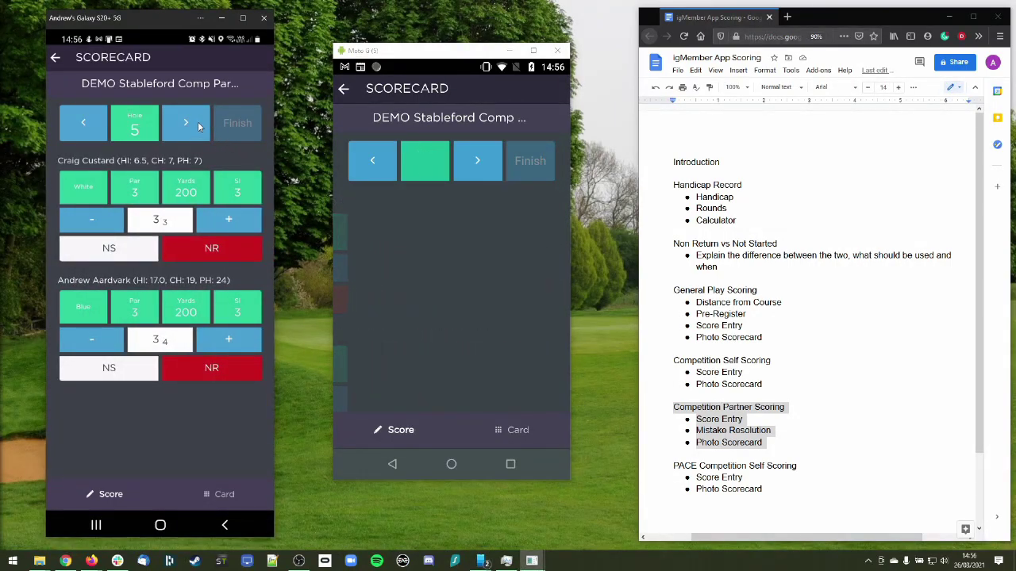
left_click(197, 121)
left_click(480, 159)
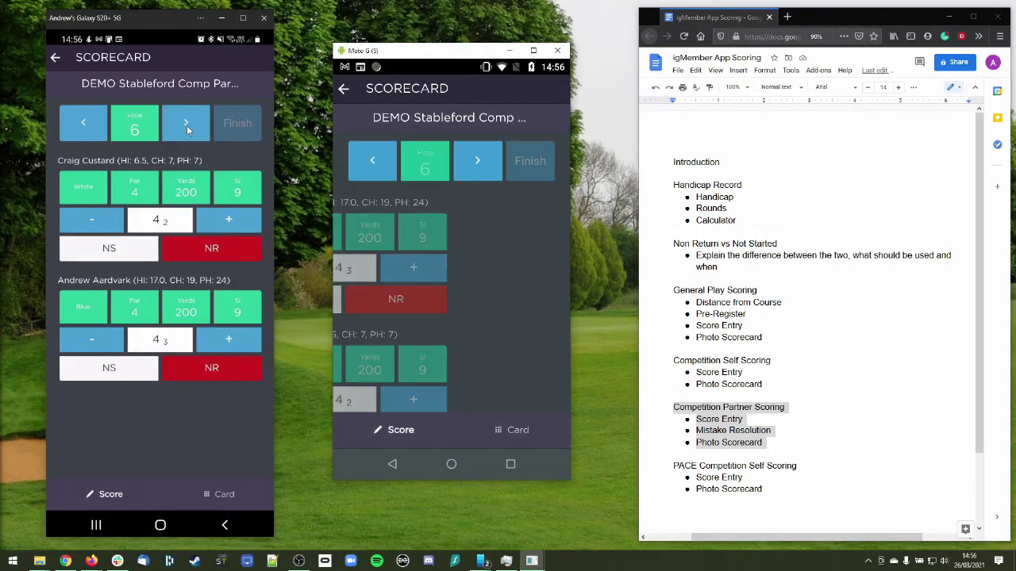
left_click(187, 123)
left_click(480, 163)
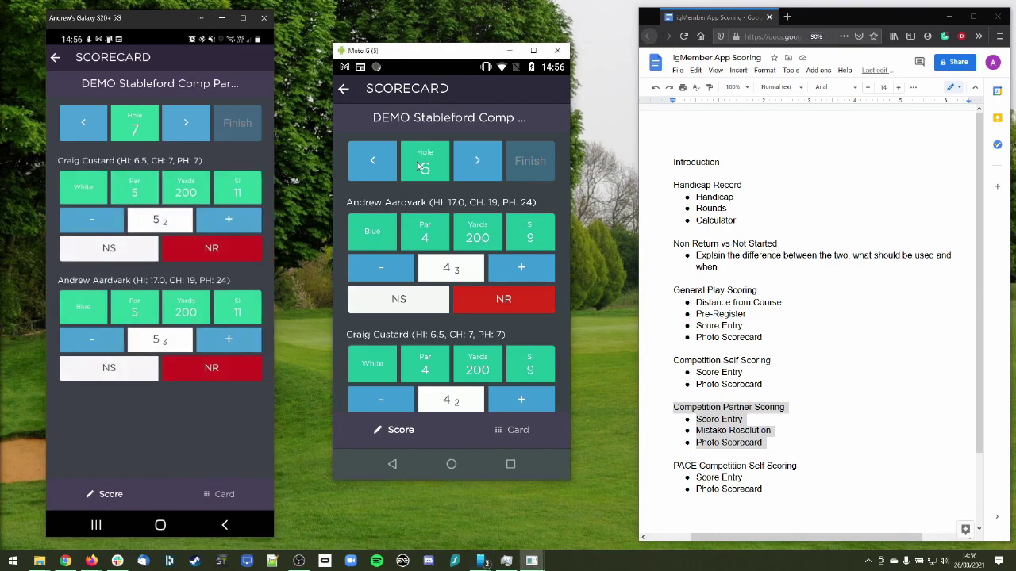
left_click(184, 122)
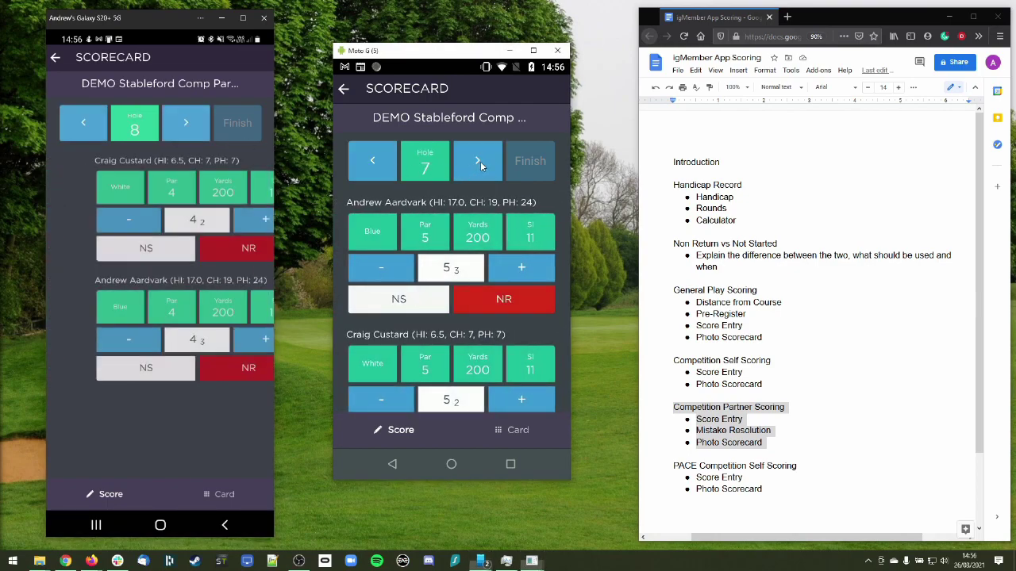
left_click(480, 161)
left_click(192, 125)
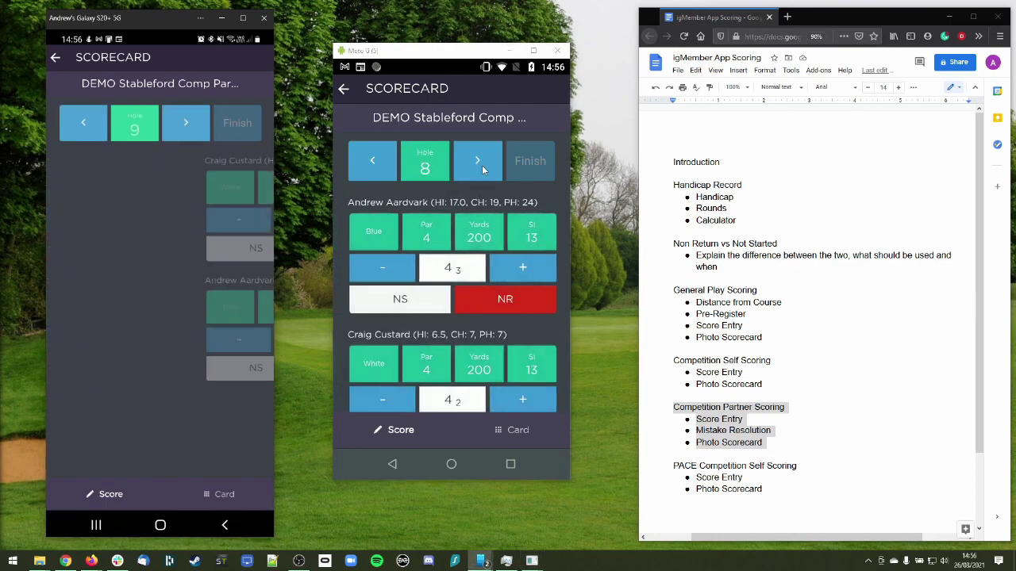
left_click(480, 162)
left_click(186, 122)
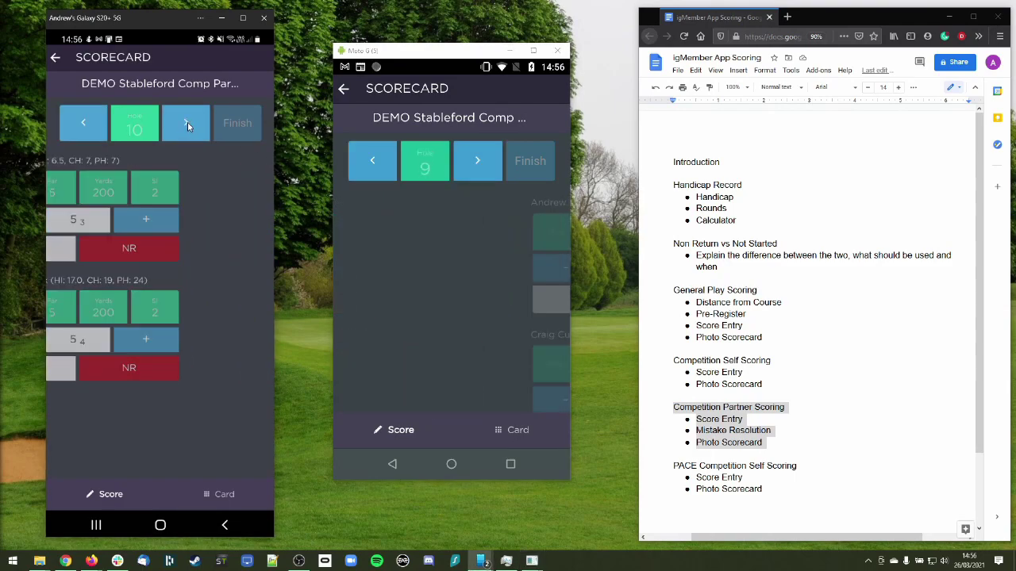
left_click(480, 161)
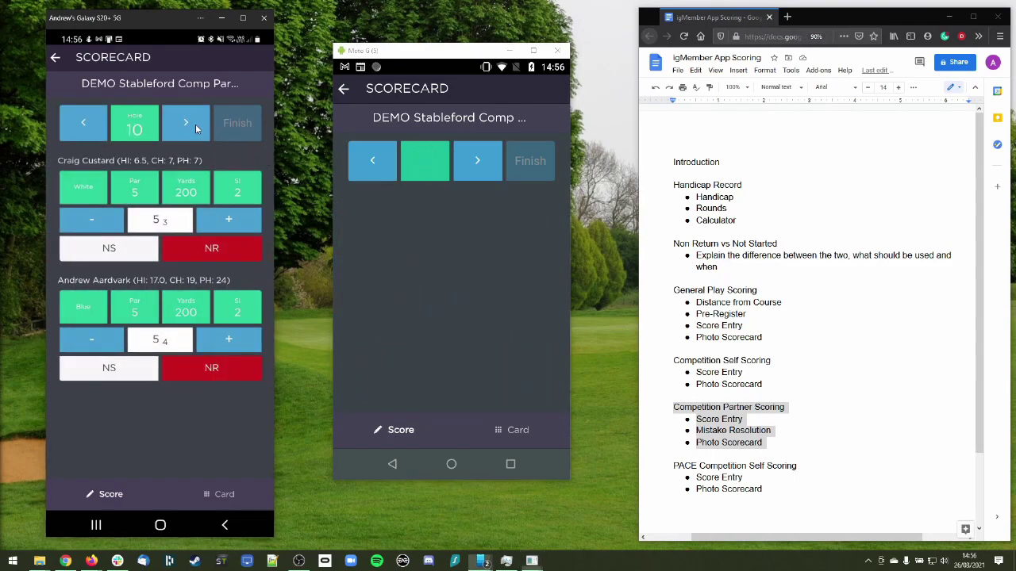
left_click(192, 123)
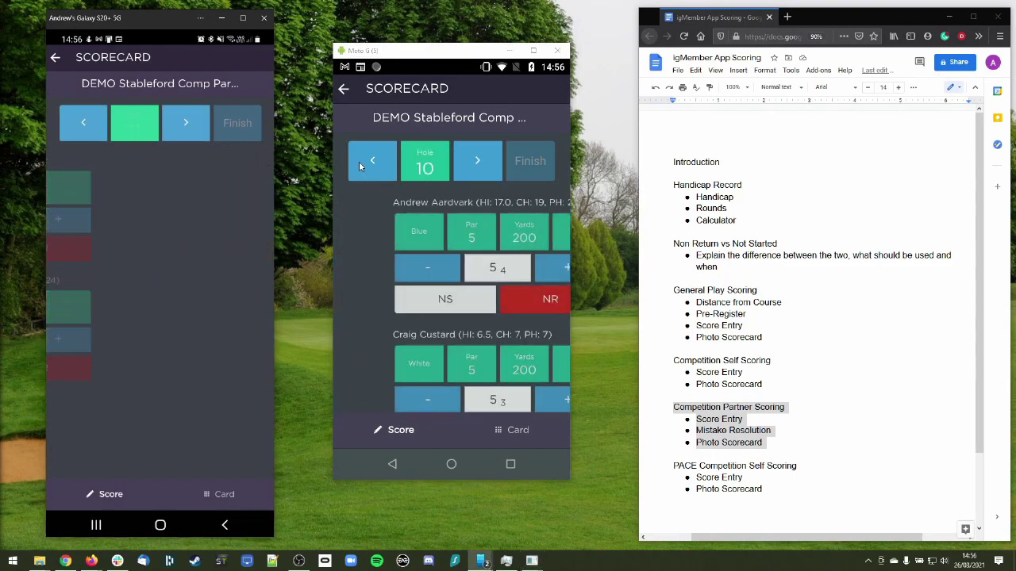
left_click(184, 121)
left_click(475, 161)
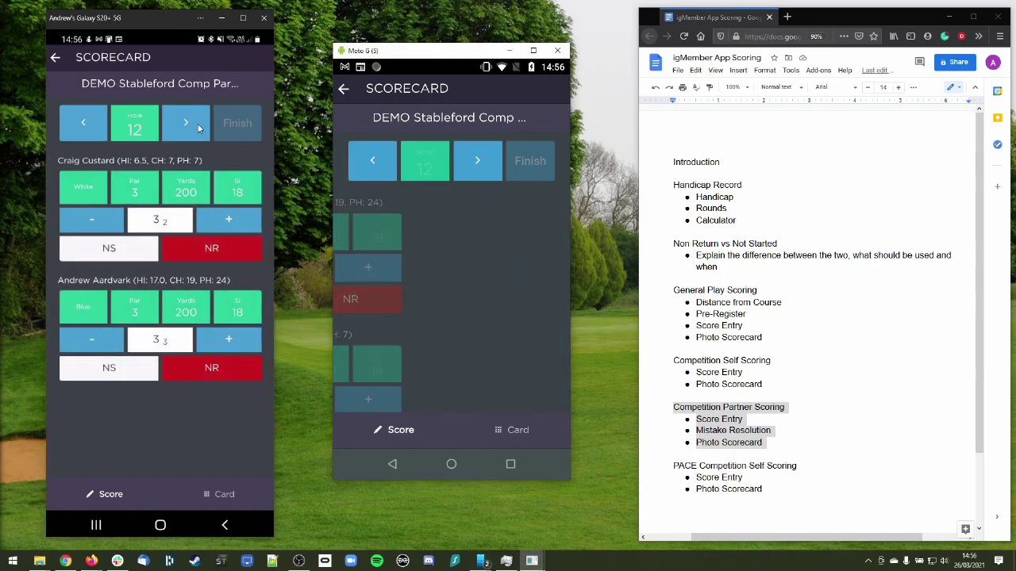
left_click(200, 124)
left_click(476, 165)
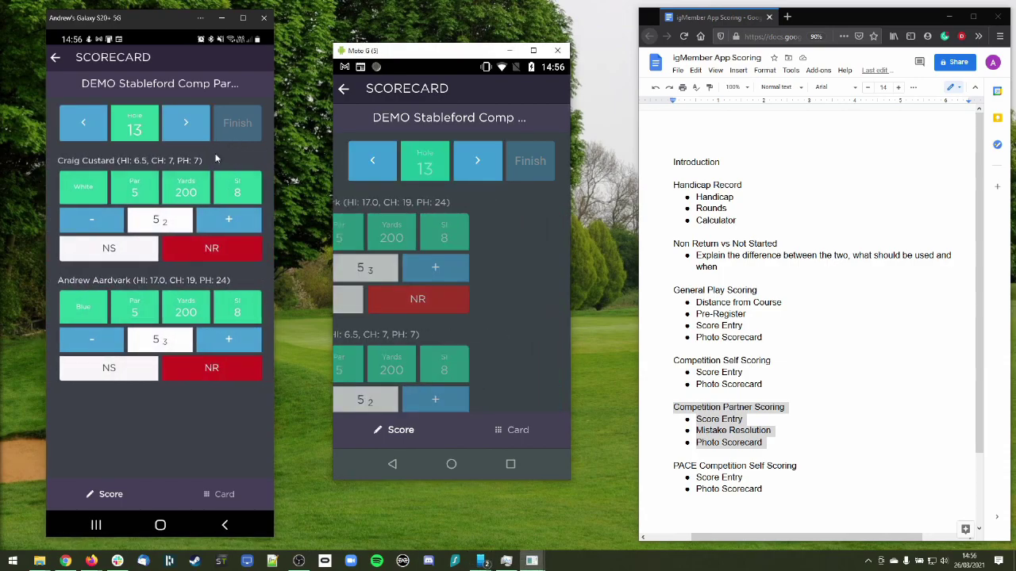
left_click(479, 168)
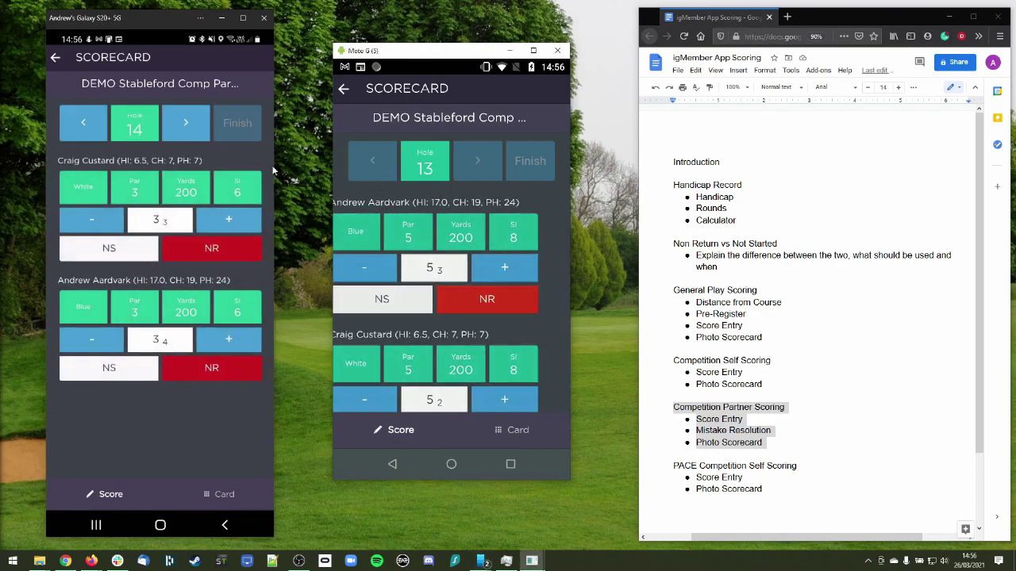
left_click(197, 126)
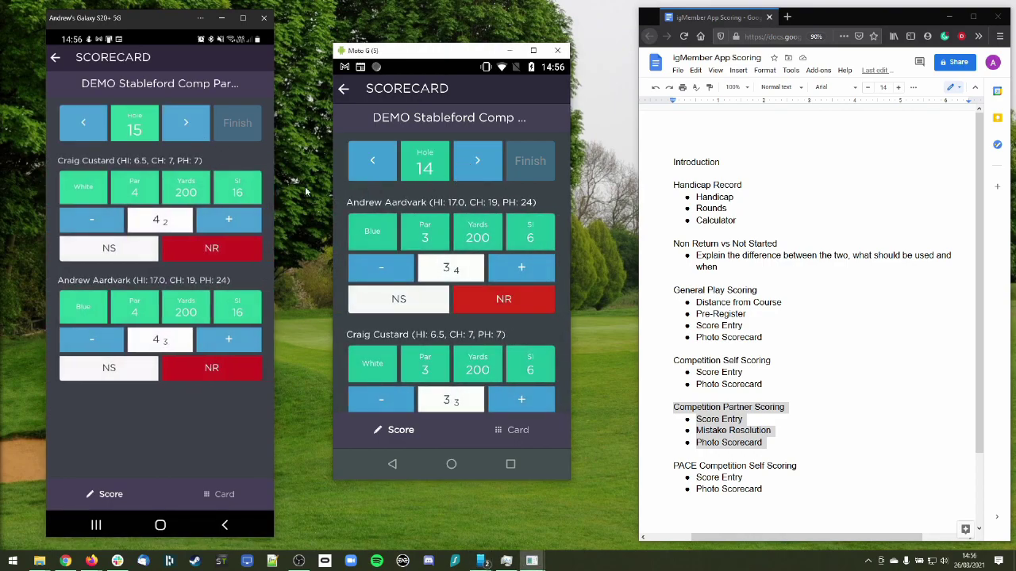
left_click(475, 161)
left_click(476, 160)
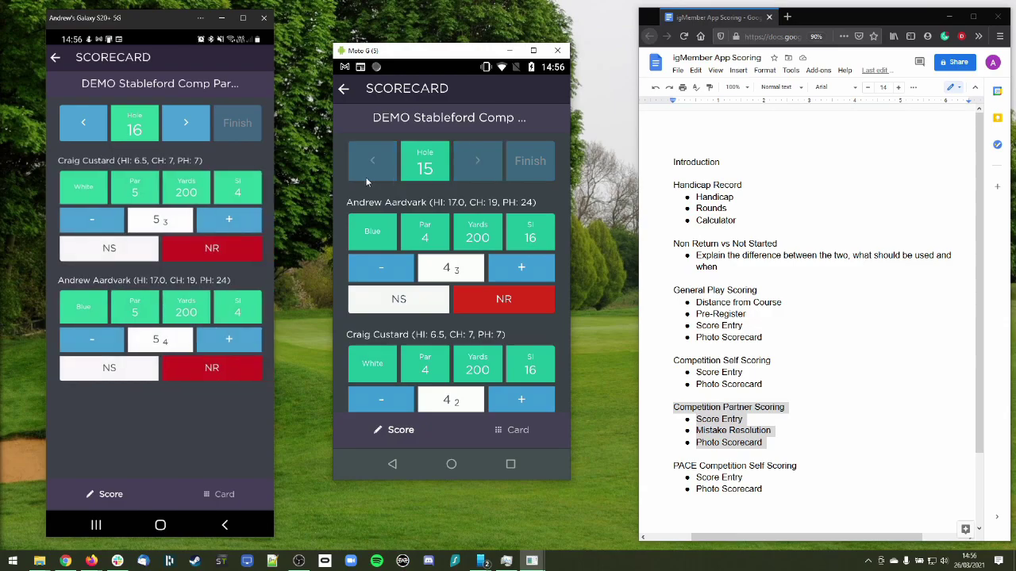
left_click(186, 121)
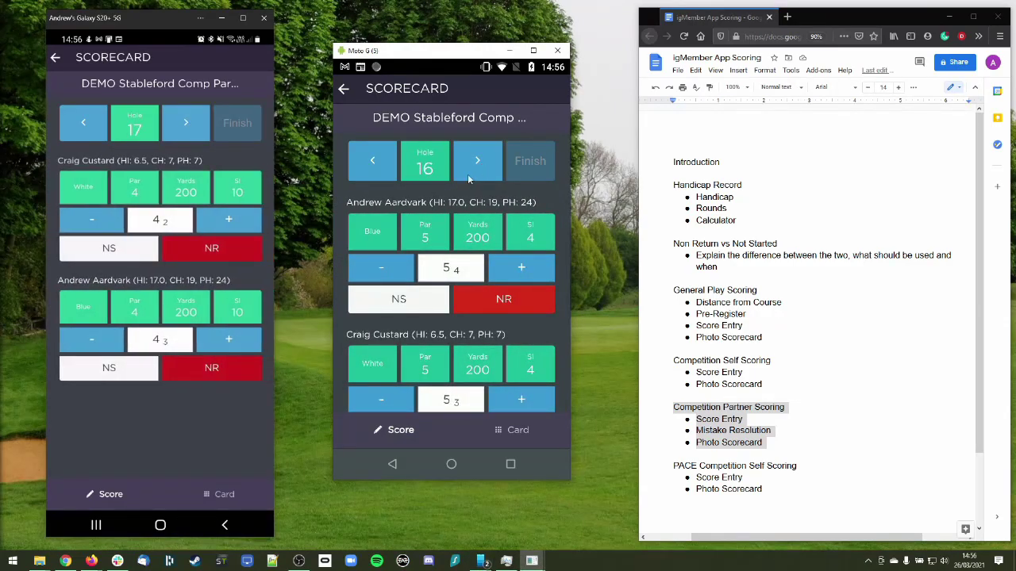
left_click(474, 170)
left_click(189, 130)
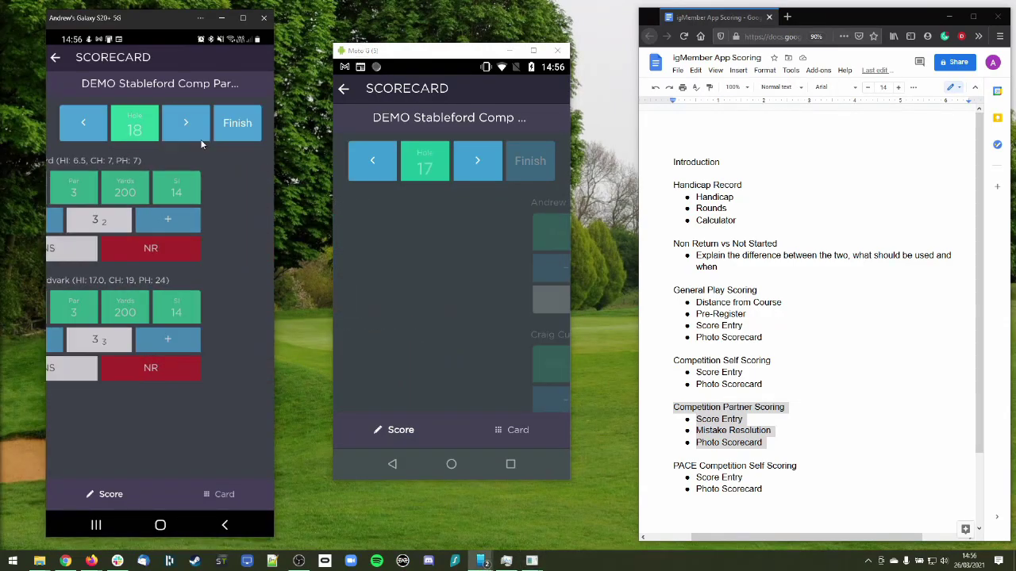
left_click(471, 164)
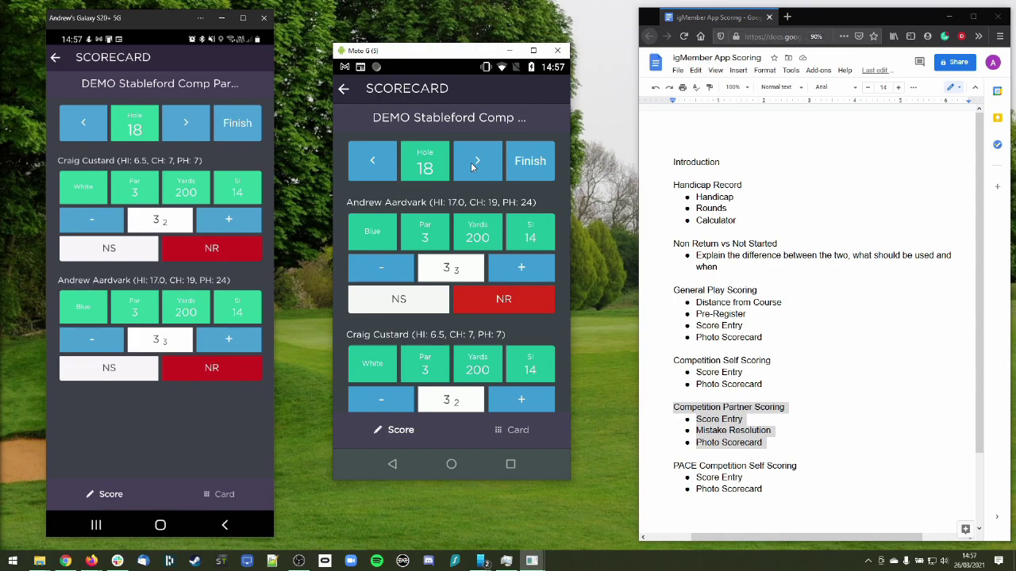
Raise both players' hole 18 scores to 4 on the Galaxy and compare them with the Moto G's hole 18 entries
left_click(234, 219)
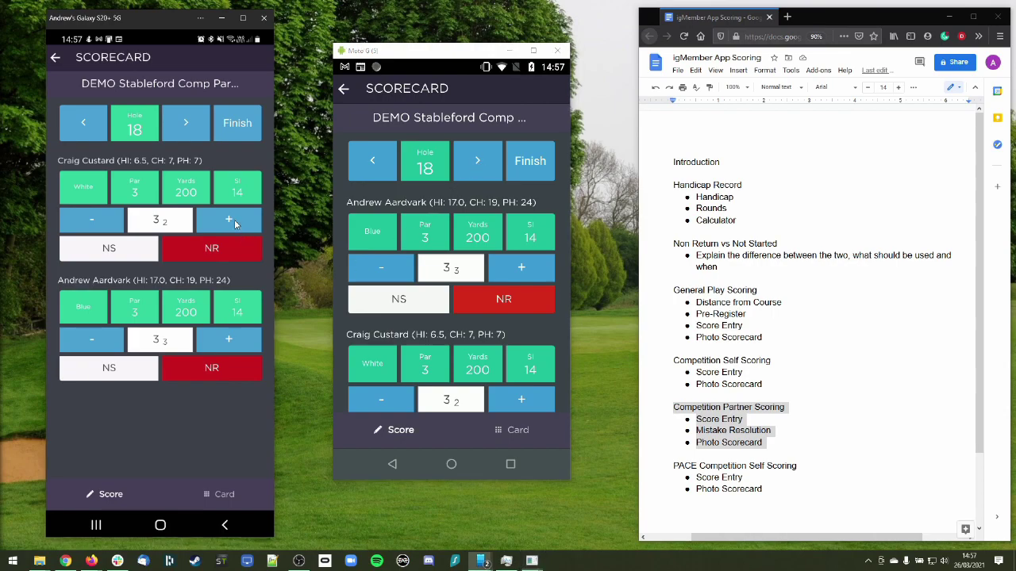
left_click(228, 341)
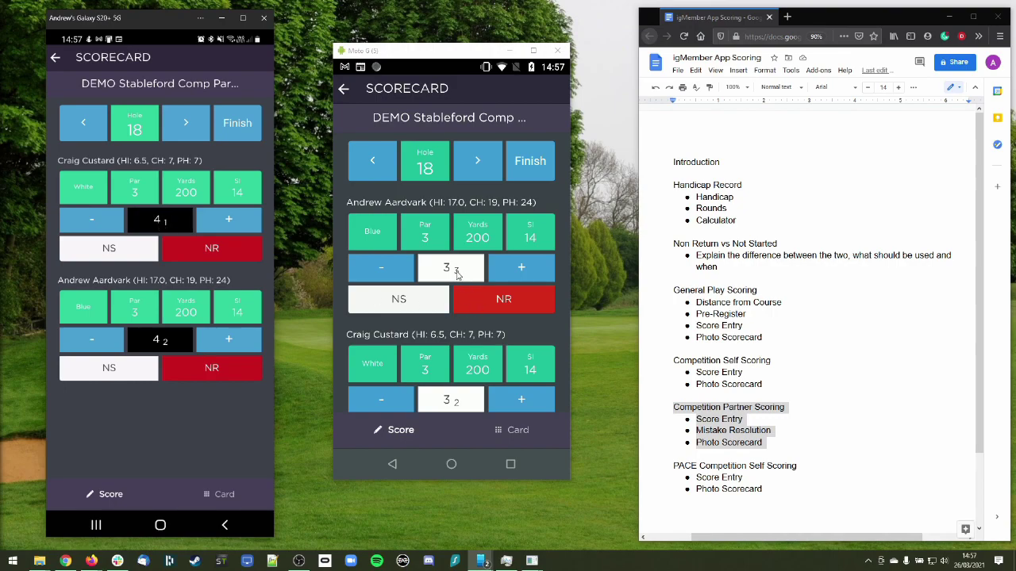
left_click_drag(485, 262, 455, 204)
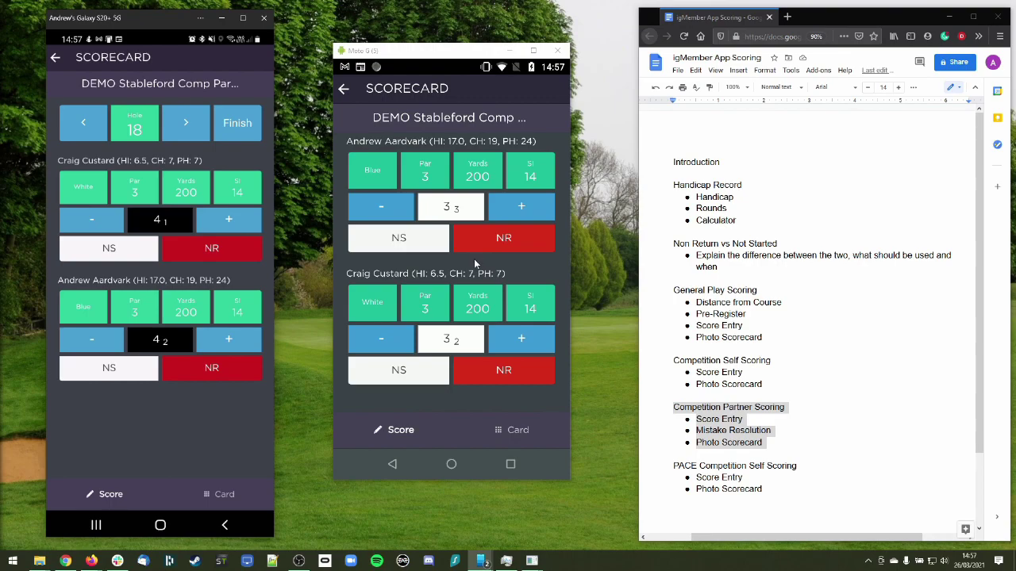
scroll(479, 242, "up", 1)
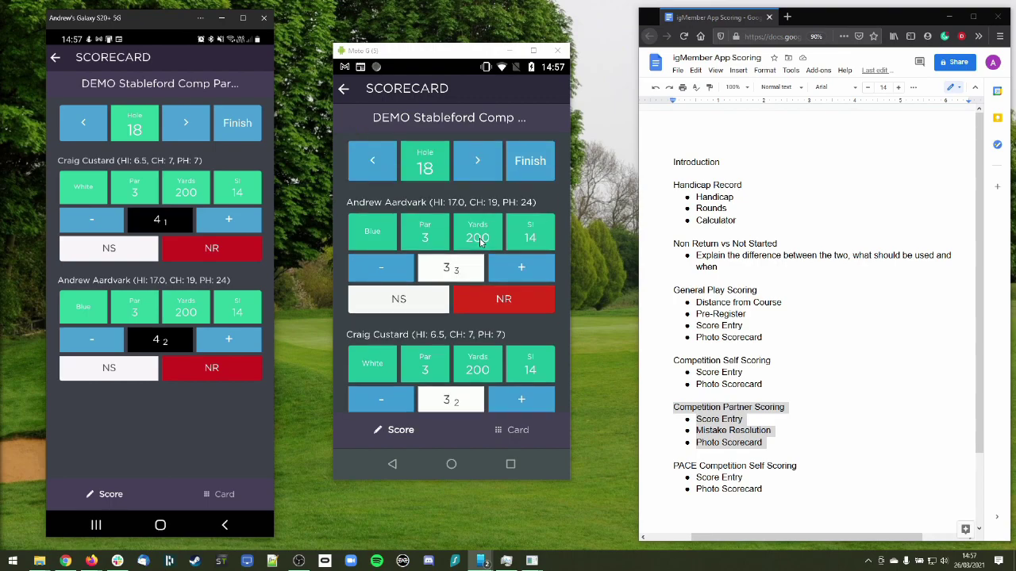
Move past hole 18 and finish score entry on both phones
left_click(186, 123)
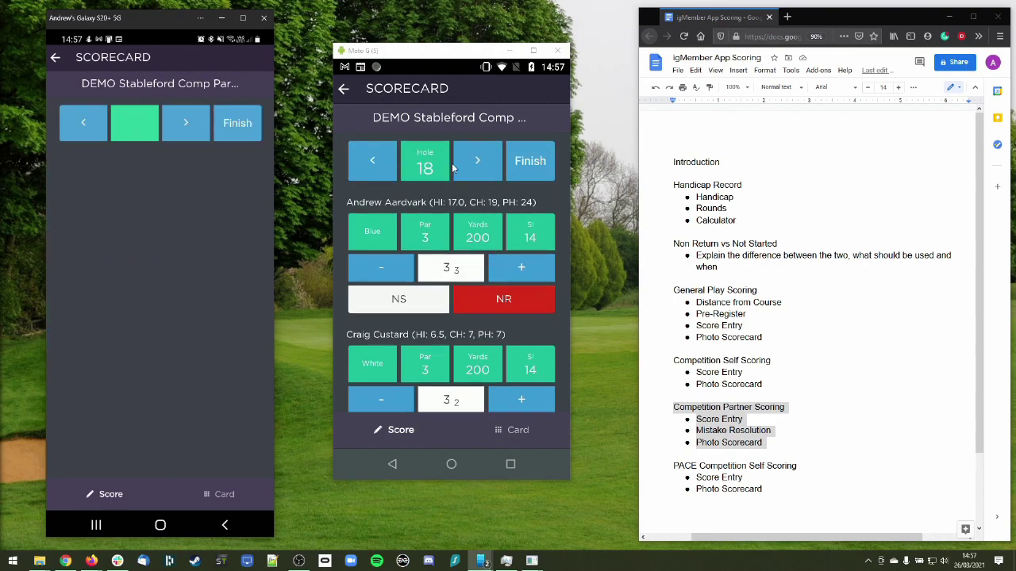
left_click(488, 162)
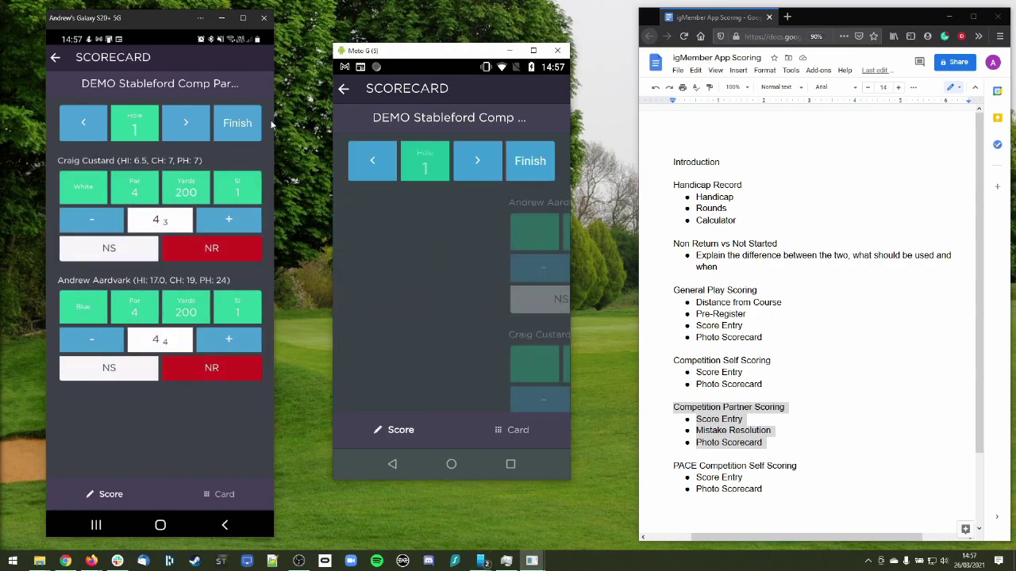
left_click(236, 123)
left_click(542, 164)
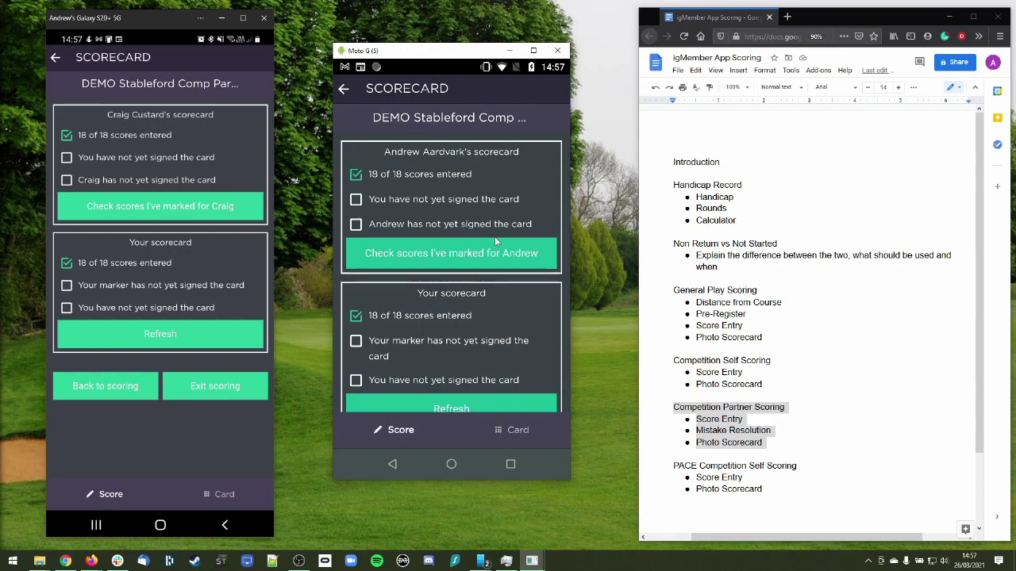
Check the scores marked for the partner on both phones, examining the hole 18 rows and totals in each comparison
left_click(174, 208)
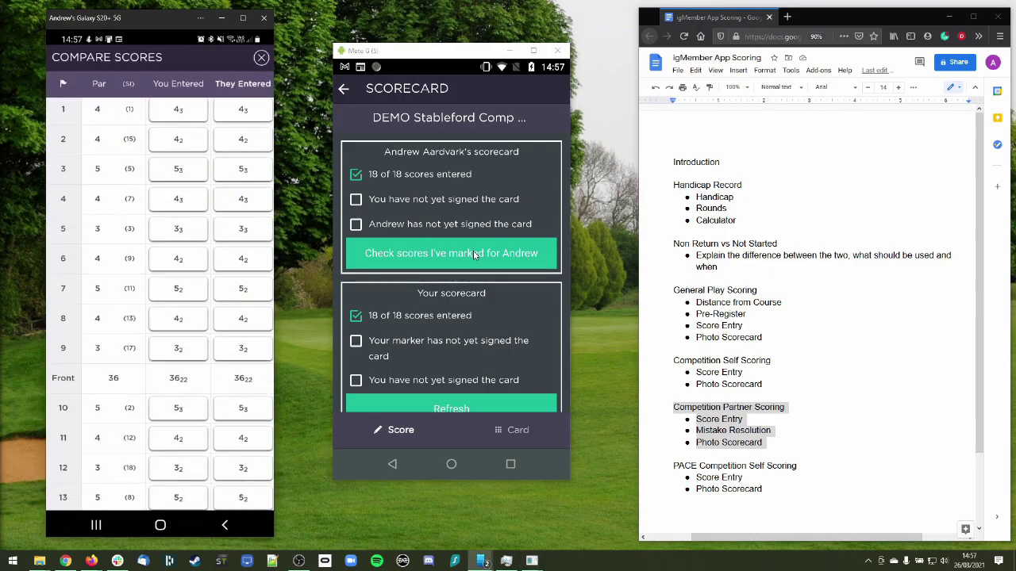
left_click(474, 254)
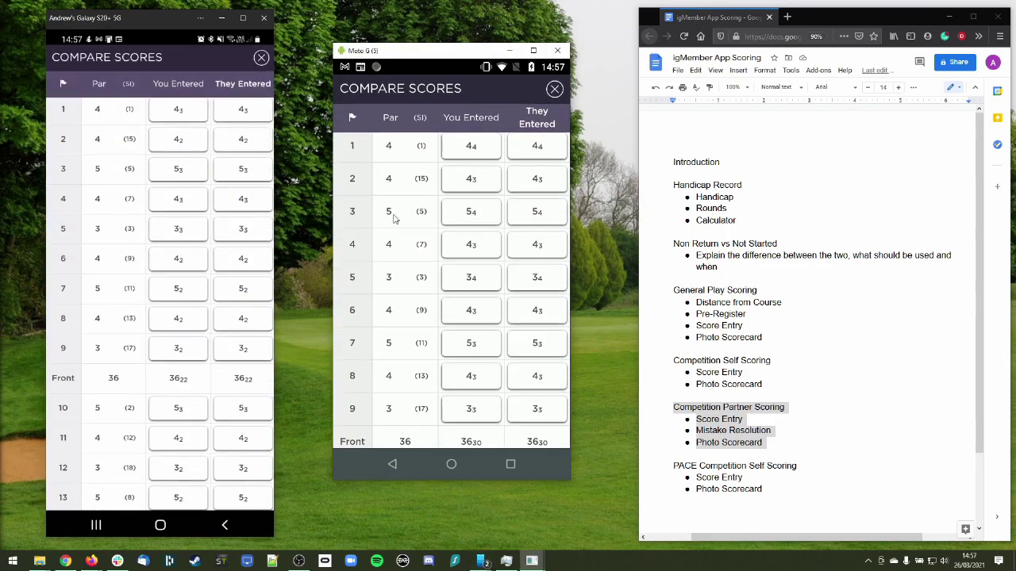
scroll(435, 250, "down", 10)
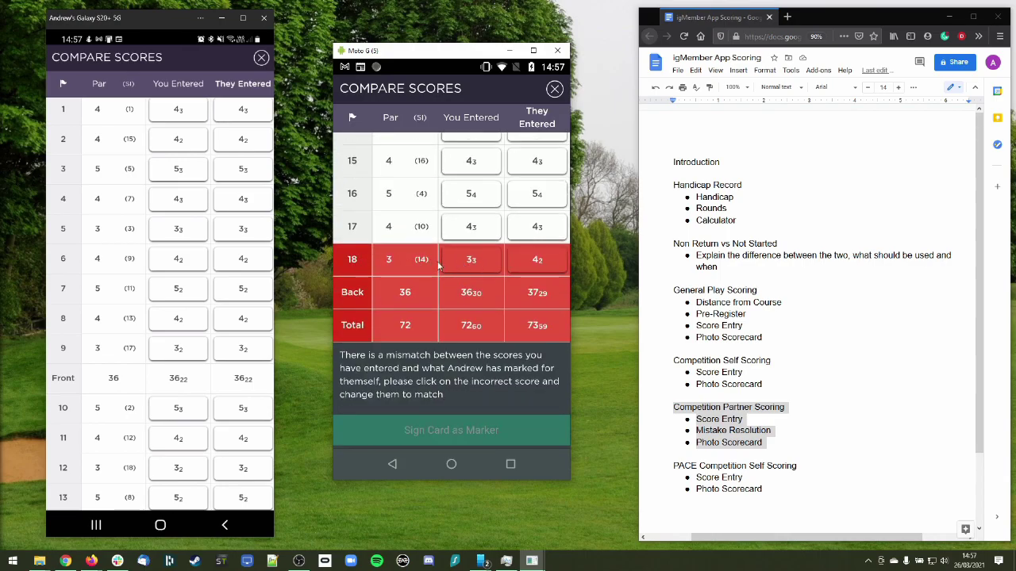
scroll(167, 229, "down", 8)
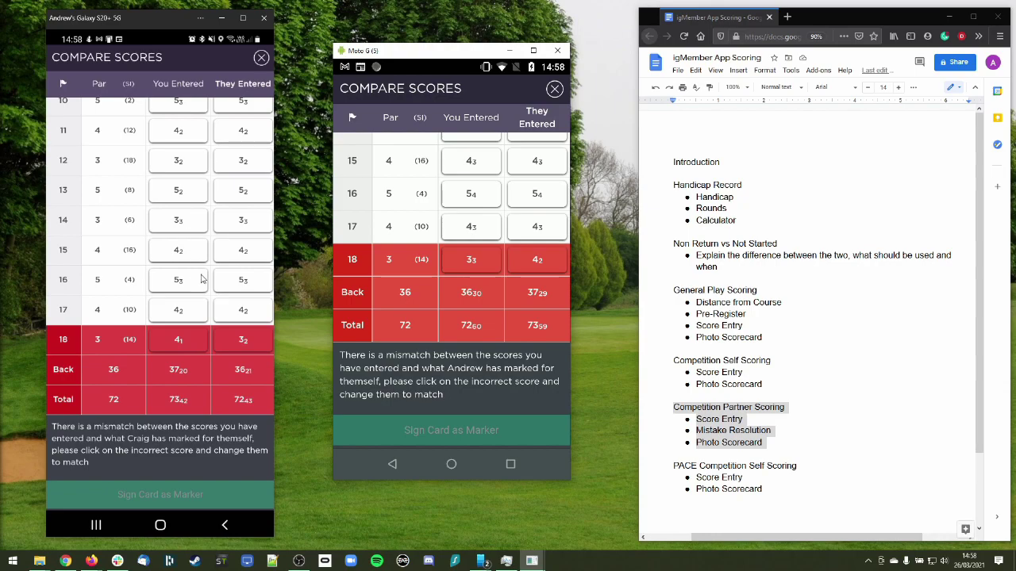
Correct the score entered for the partner on hole 18 to 3 on the Galaxy and accept it
left_click(177, 340)
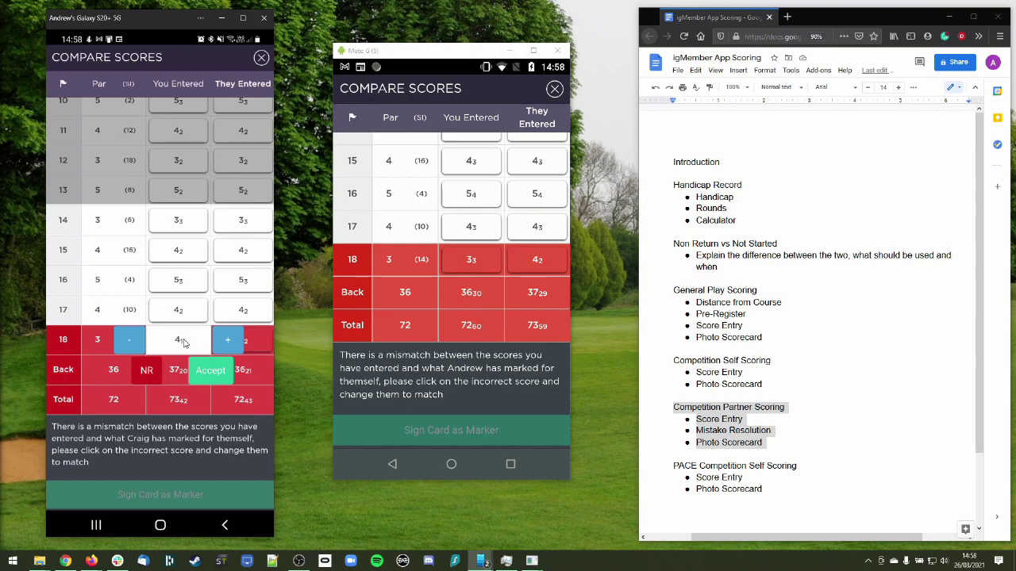
left_click(130, 339)
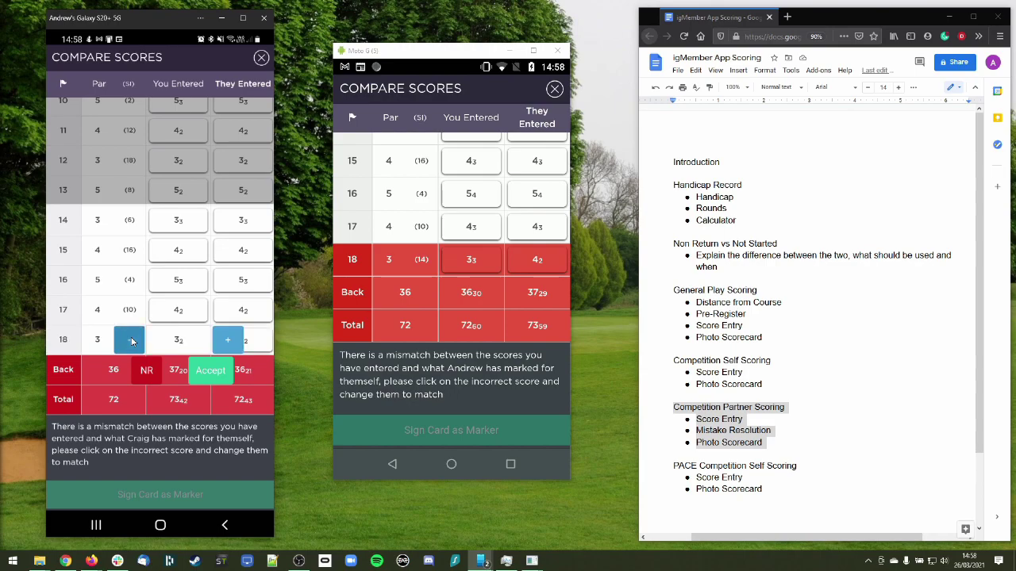
left_click(210, 371)
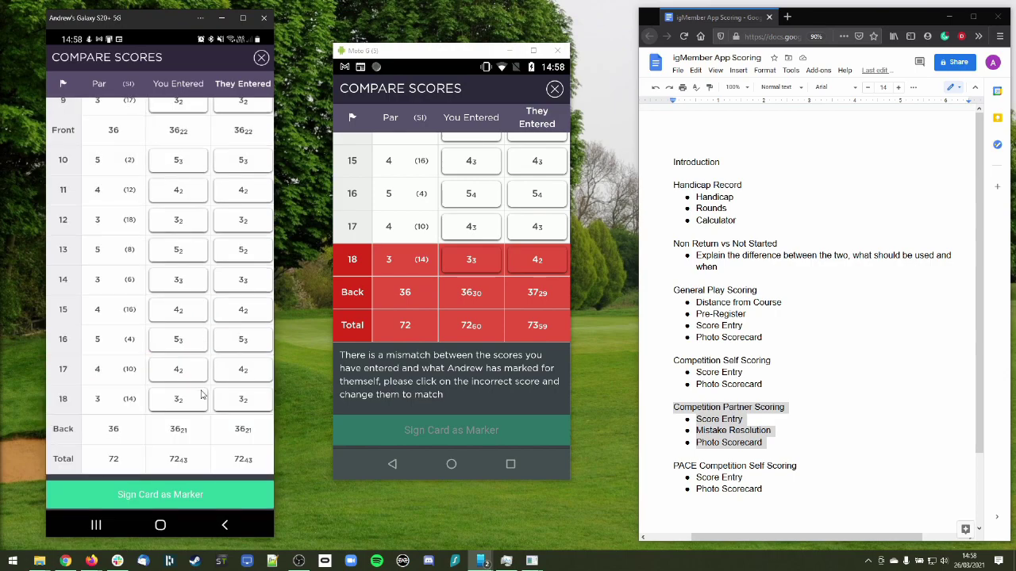
Review the Galaxy's score comparison, and try to edit the partner's own hole 18 score on the Moto G
scroll(202, 413, "up", 3)
scroll(214, 333, "up", 4)
scroll(215, 229, "down", 7)
left_click(538, 261)
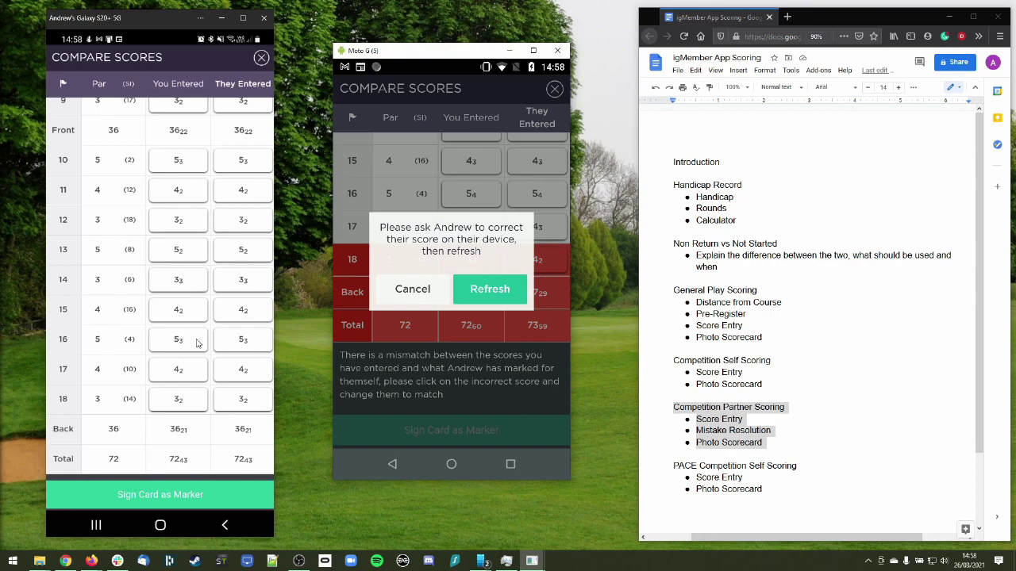
Review the matching scores on the Galaxy, sign the partner's card as marker, and save the signature
scroll(199, 172, "up", 5)
scroll(199, 256, "down", 5)
left_click(177, 495)
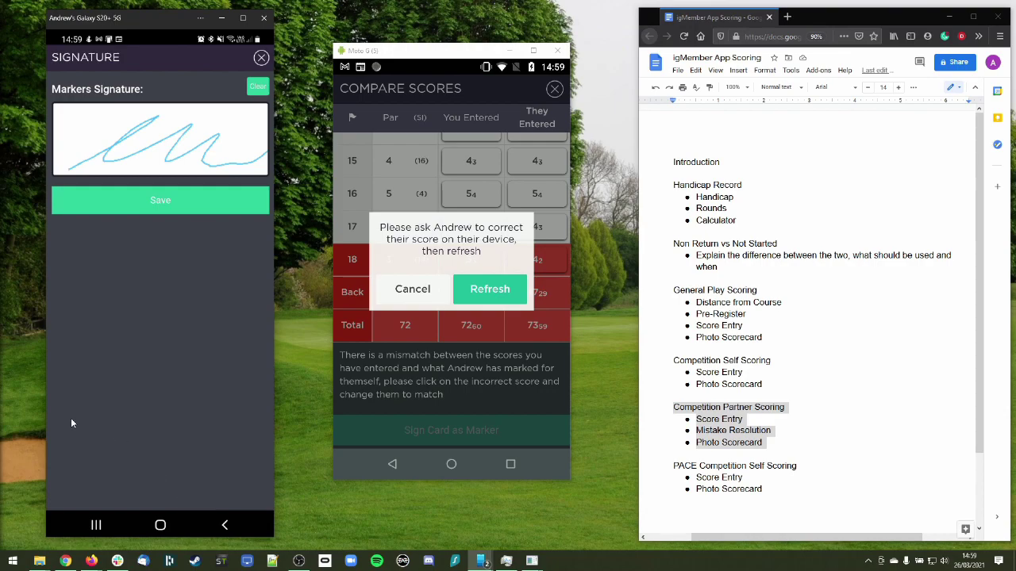
left_click(163, 200)
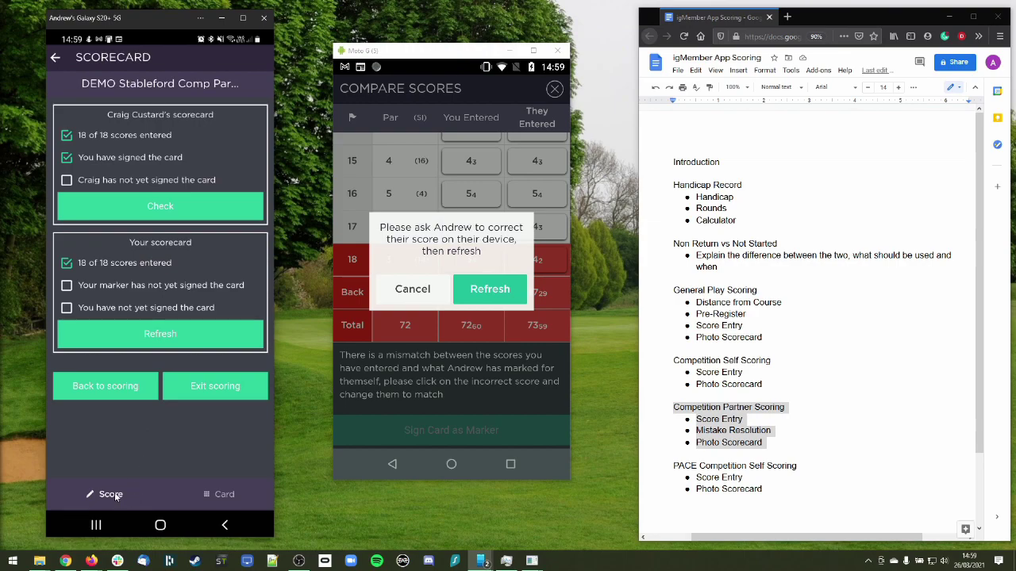
Correct the Galaxy player's own hole 18 score to 3 from the full card and finish score entry
left_click(227, 493)
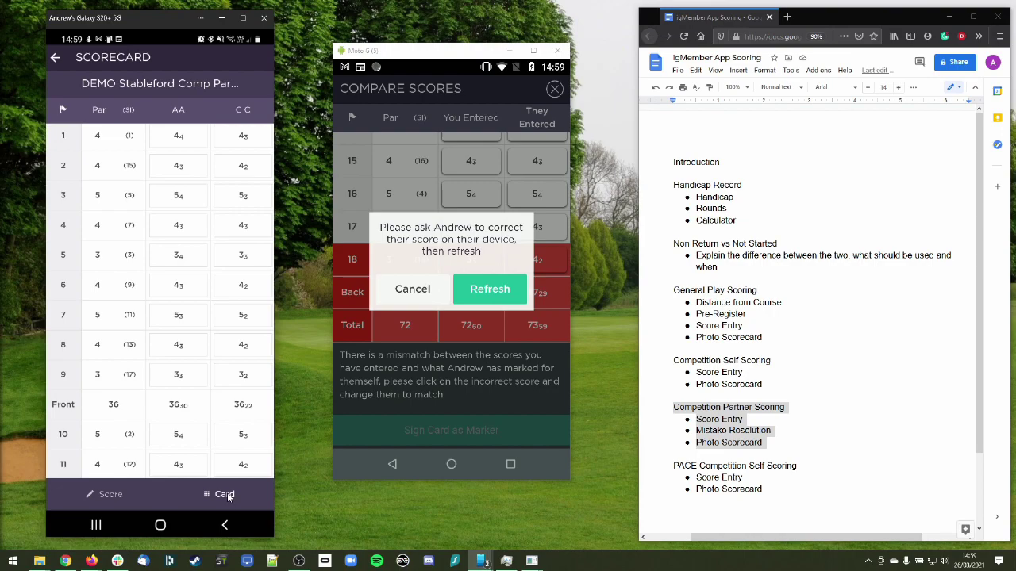
scroll(222, 334, "down", 5)
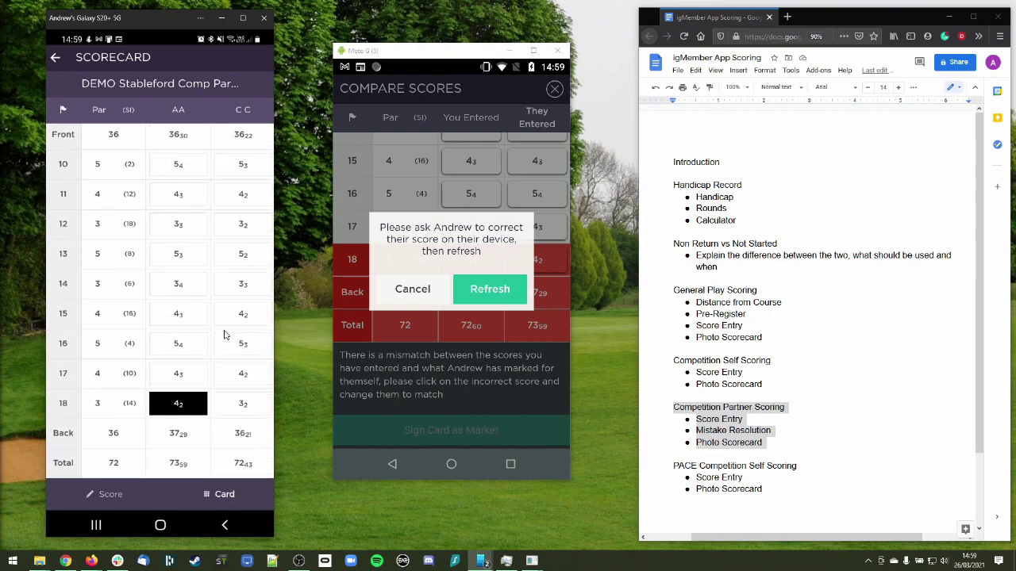
left_click(191, 409)
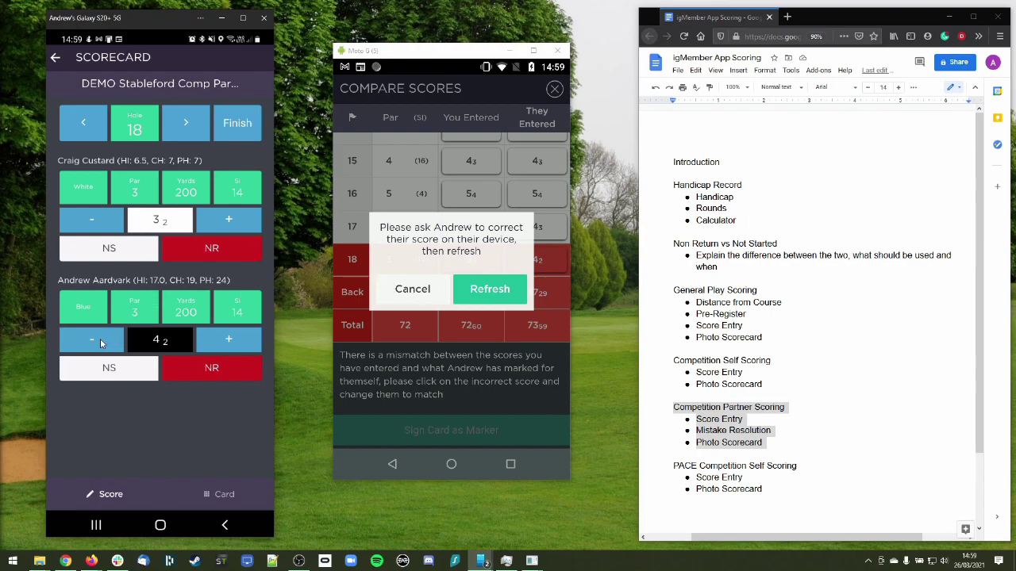
left_click(100, 339)
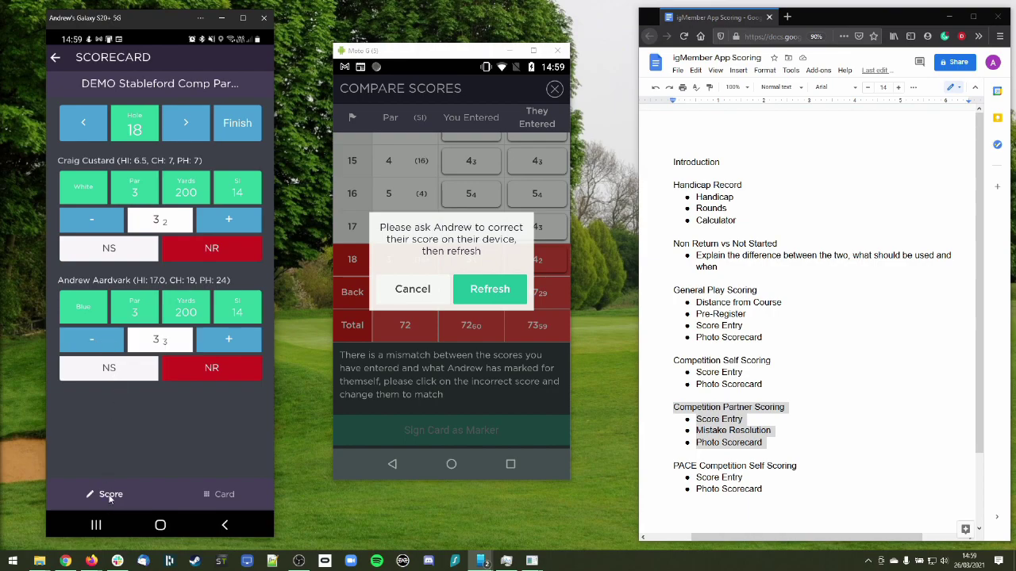
left_click(238, 123)
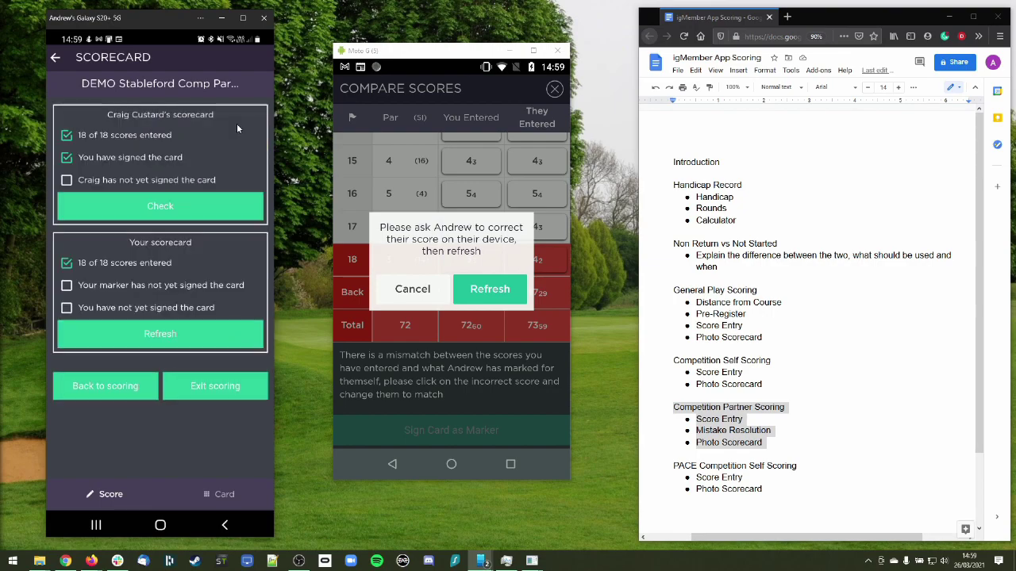
Reopen the partner's mismatched hole 18 score on the Moto G and refresh the comparison to load the correction
left_click(433, 297)
left_click(459, 292)
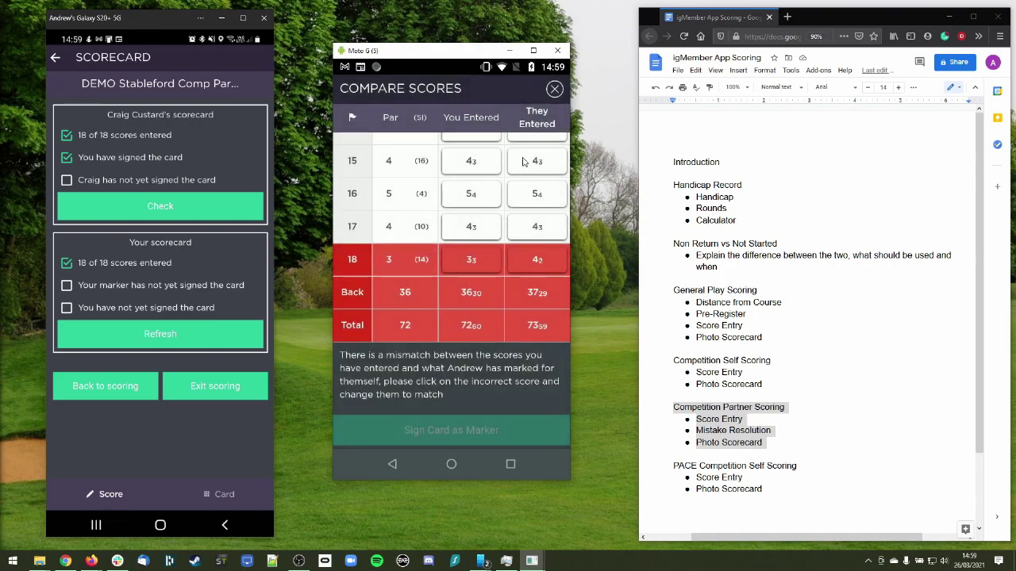
left_click(538, 262)
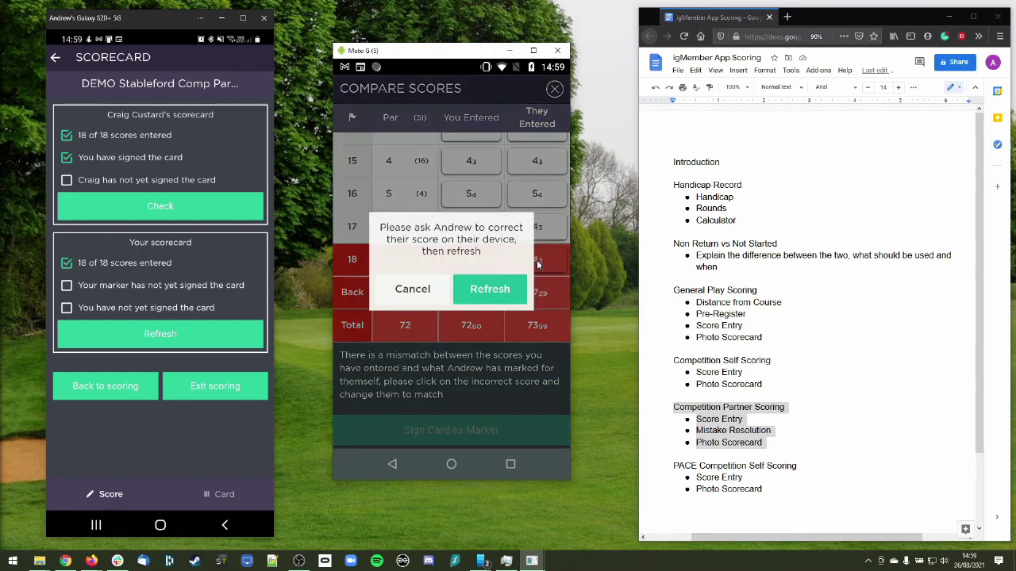
left_click(489, 293)
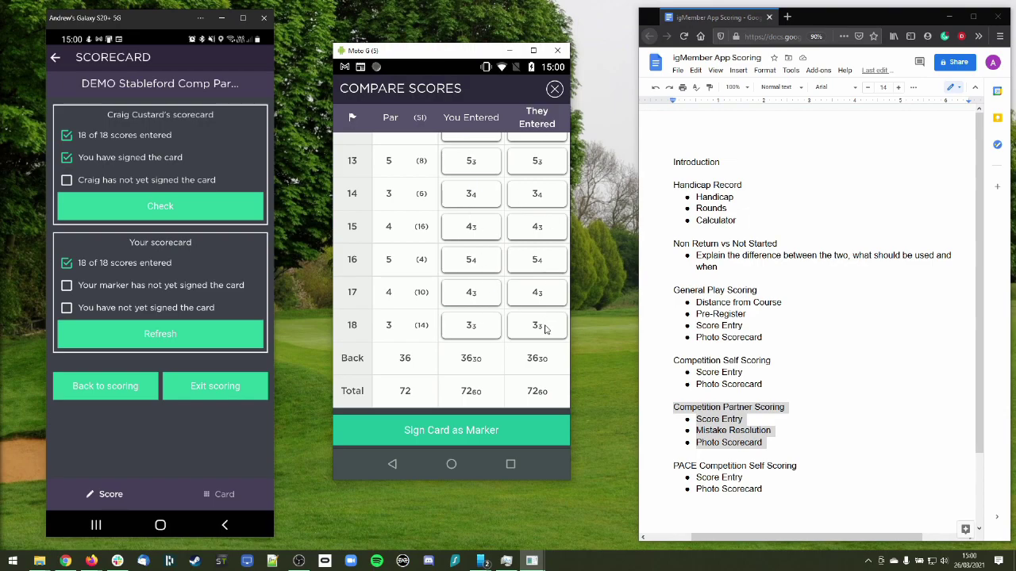
Review the refreshed comparison on the Moto G, sign the partner's card as marker, and save the signature
scroll(510, 226, "up", 5)
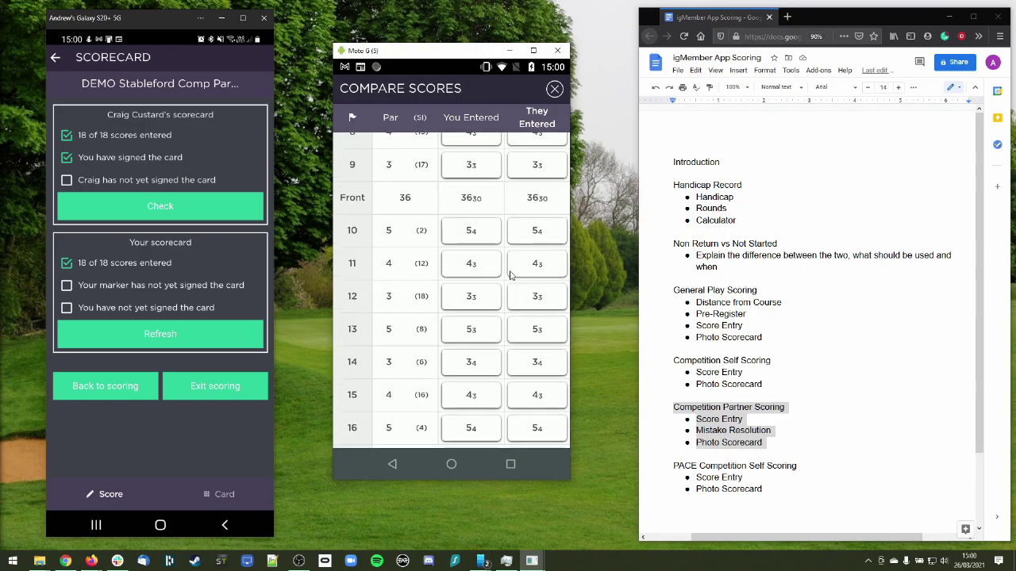
scroll(510, 276, "down", 5)
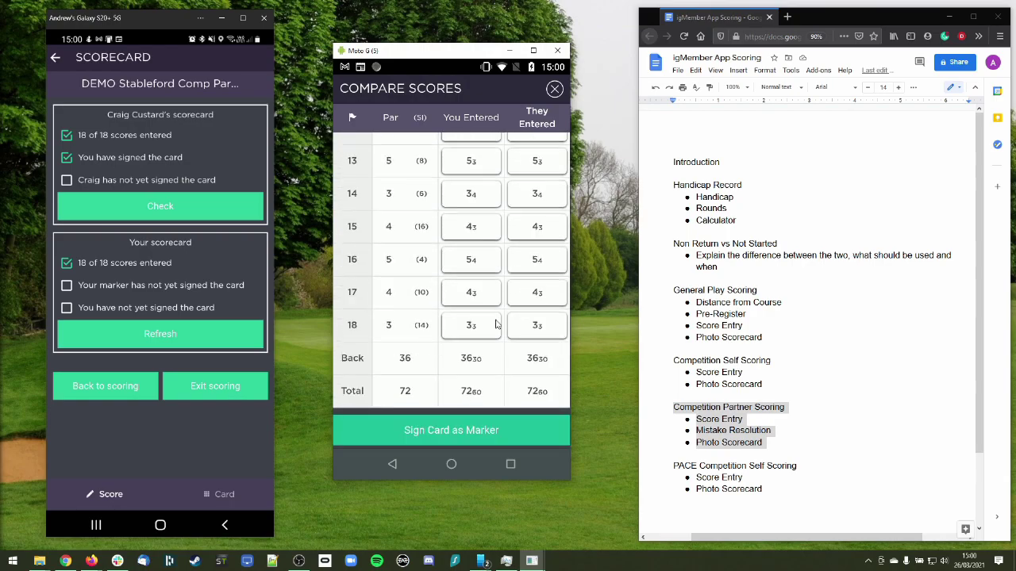
left_click(468, 430)
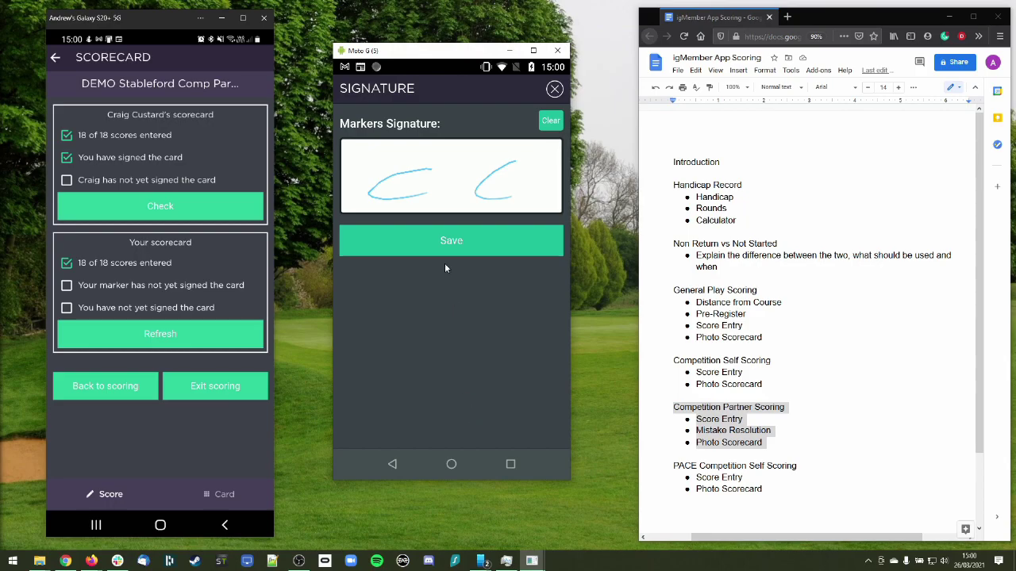
left_click(458, 241)
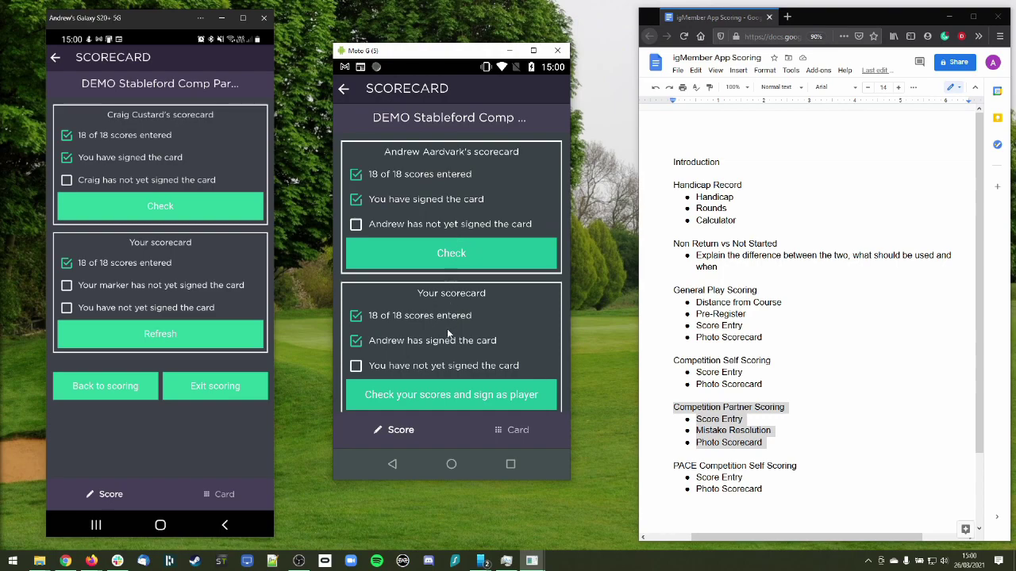
Refresh the player's own scorecard status on the Galaxy and open each player's own scores for checking on both phones, through the totals
left_click_drag(448, 327, 474, 214)
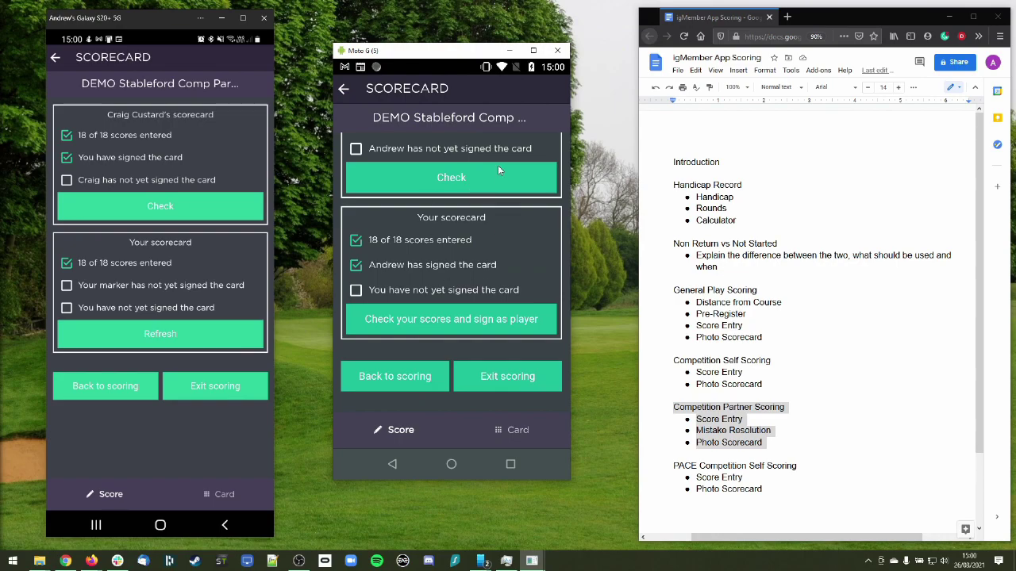
left_click(166, 336)
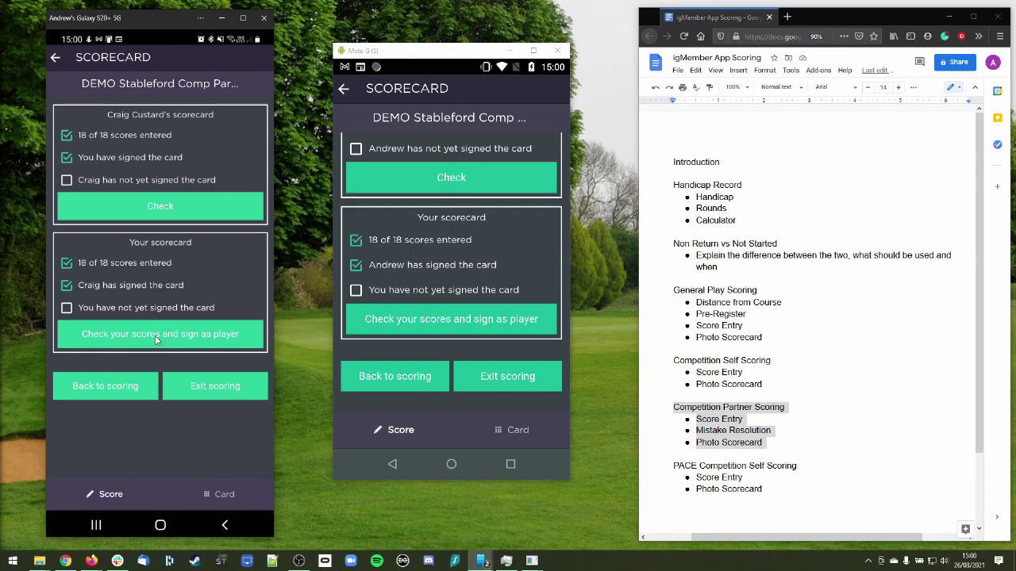
left_click(157, 336)
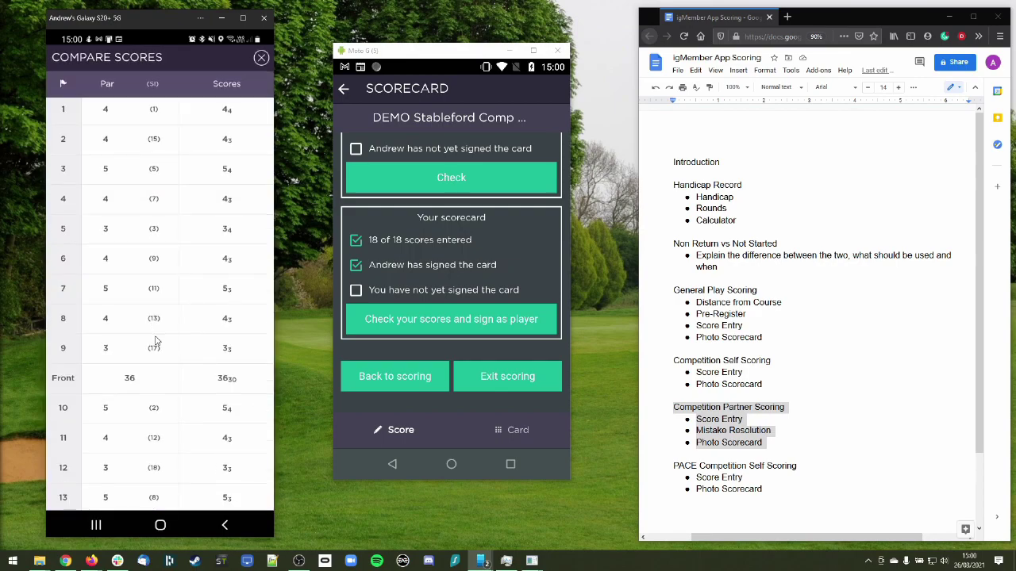
left_click(491, 321)
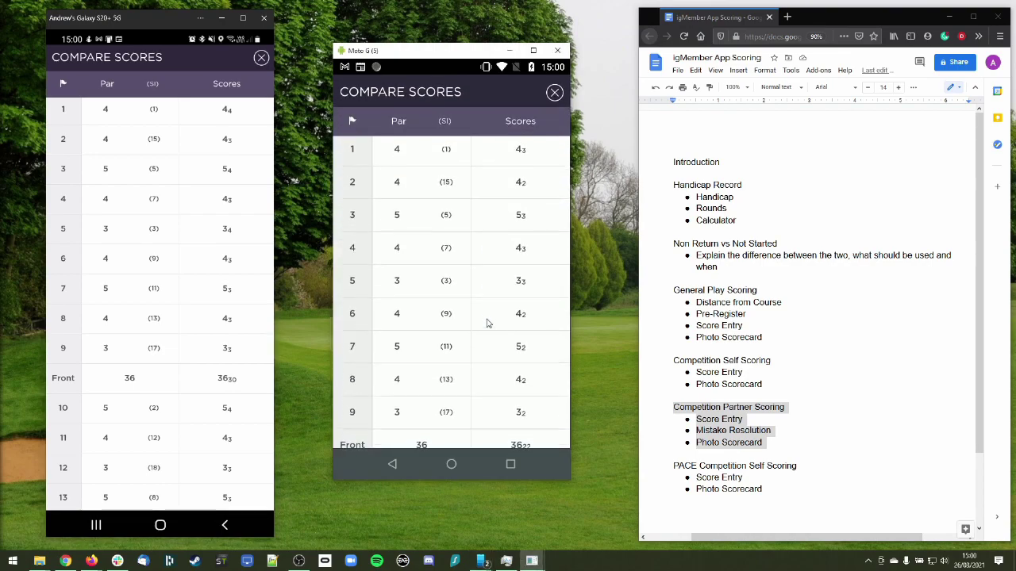
scroll(166, 254, "down", 3)
scroll(168, 254, "down", 2)
scroll(487, 265, "down", 4)
scroll(484, 263, "down", 3)
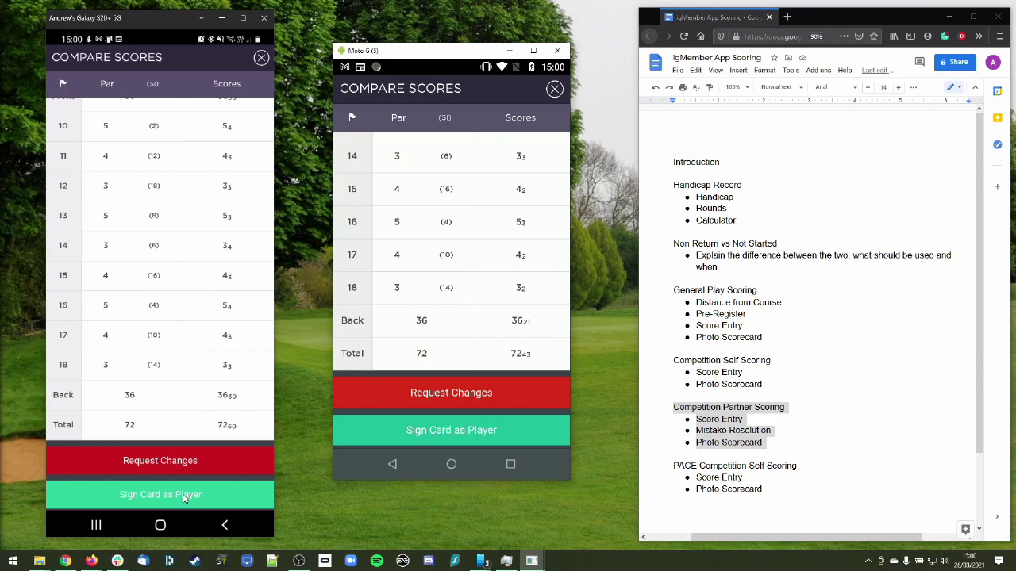
Sign the card as player on the Galaxy, save the signature, and acknowledge the finalised card
left_click(183, 496)
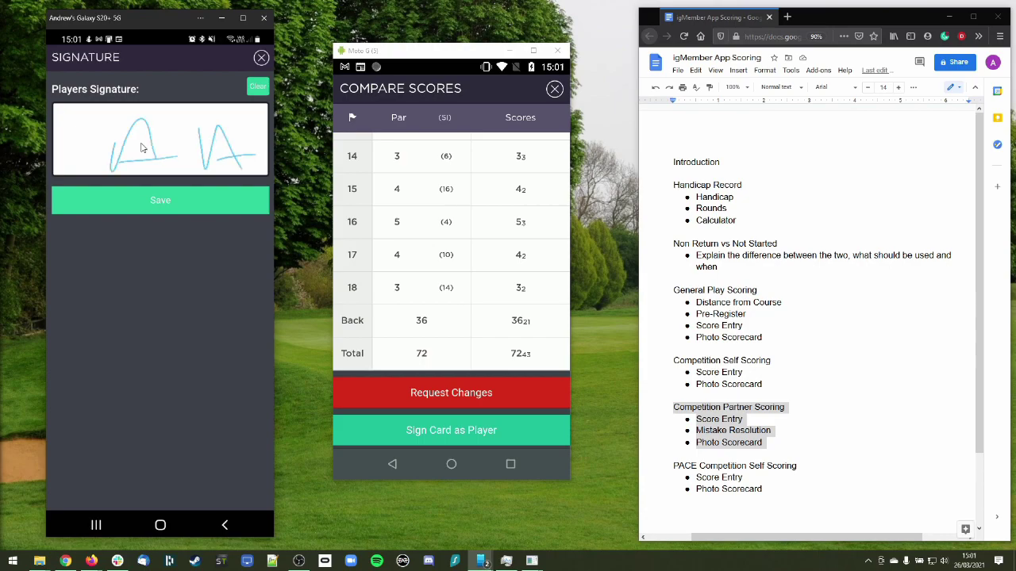
left_click(166, 200)
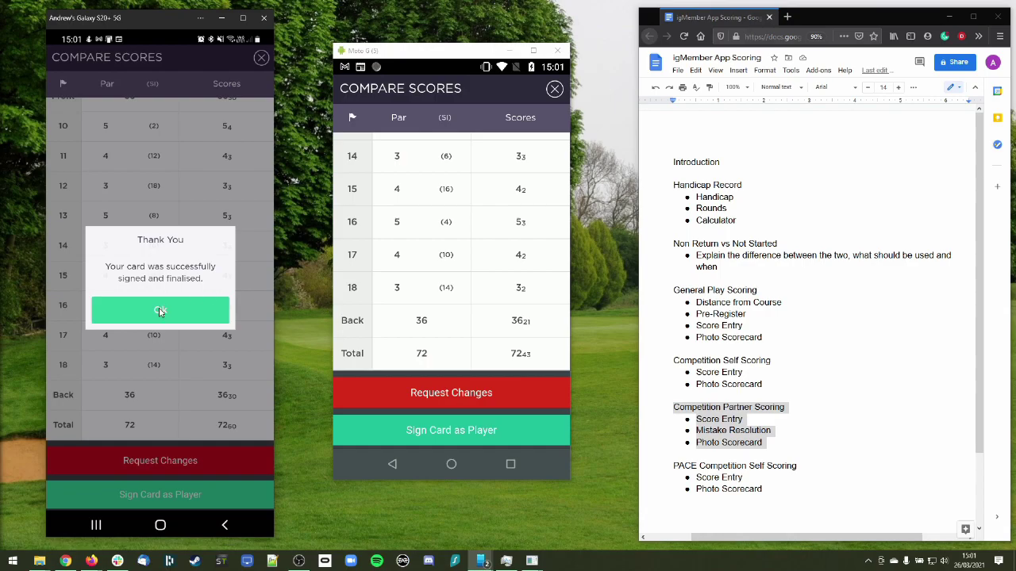
left_click(160, 312)
Sign the card as player on the Moto G, save the signature, and acknowledge the finalised card
left_click(460, 435)
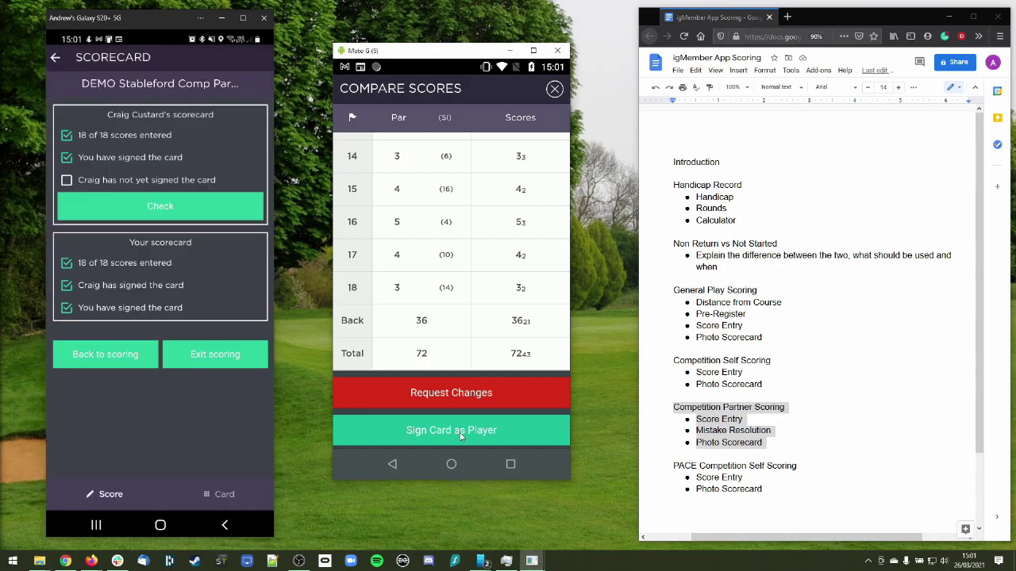
left_click(461, 436)
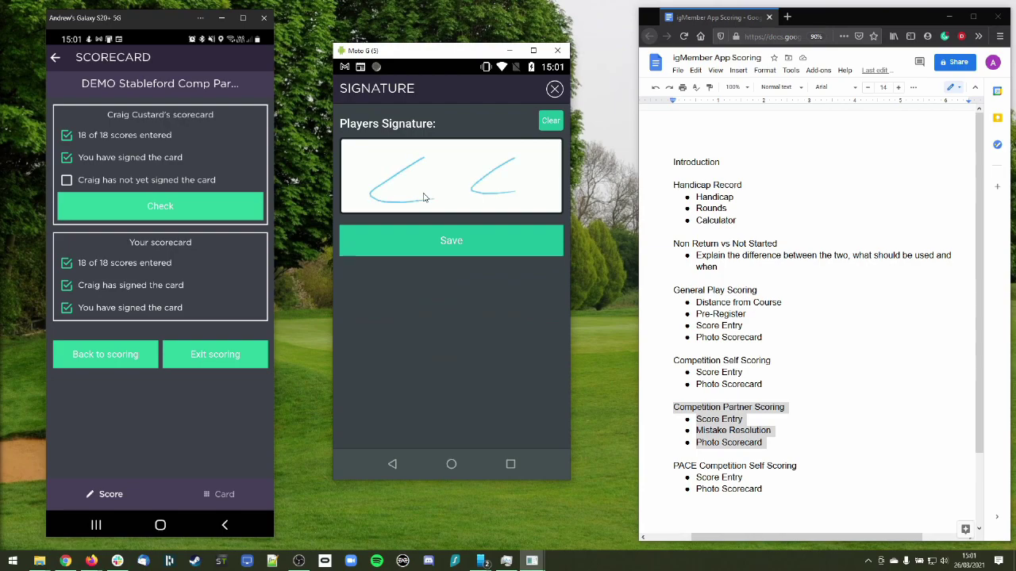
left_click(450, 238)
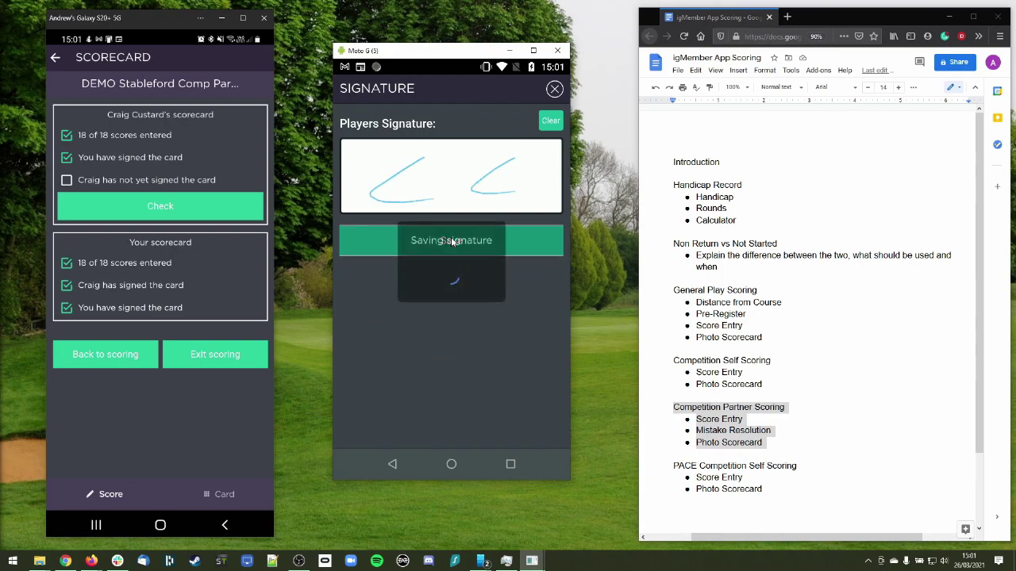
left_click(457, 296)
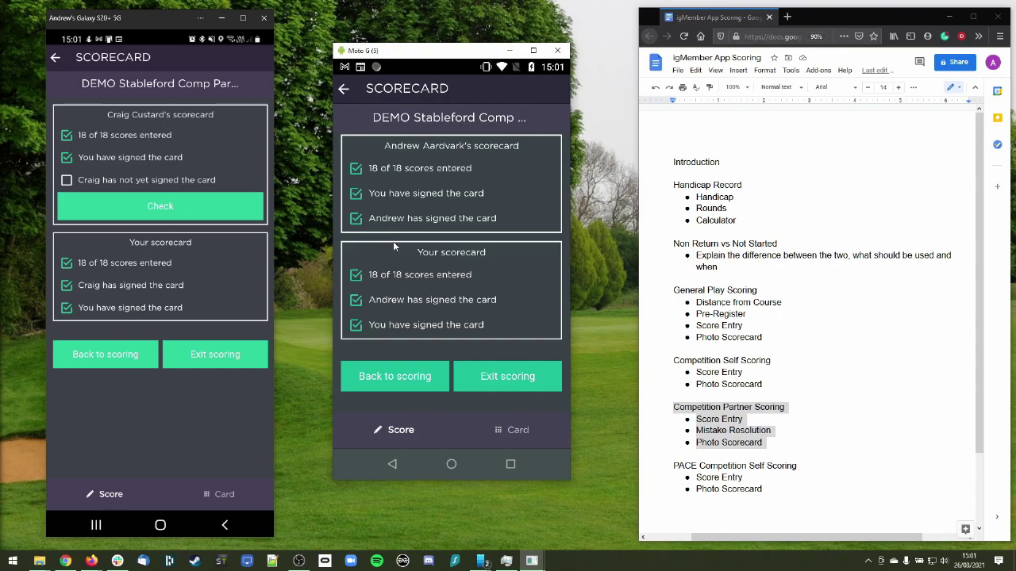
Recheck the partner's signing status on the Galaxy and exit scoring on both phones
left_click(163, 209)
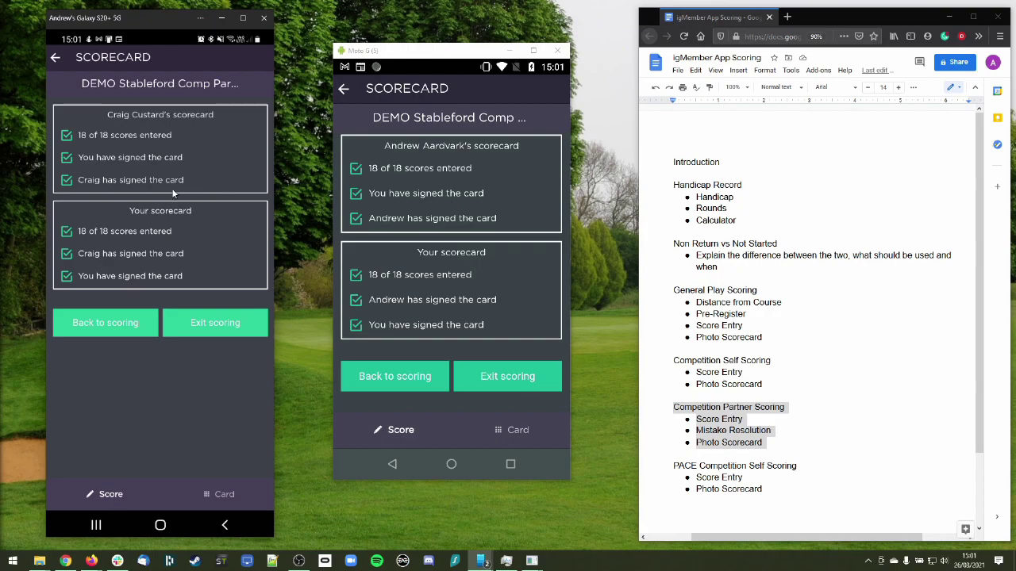
left_click(249, 317)
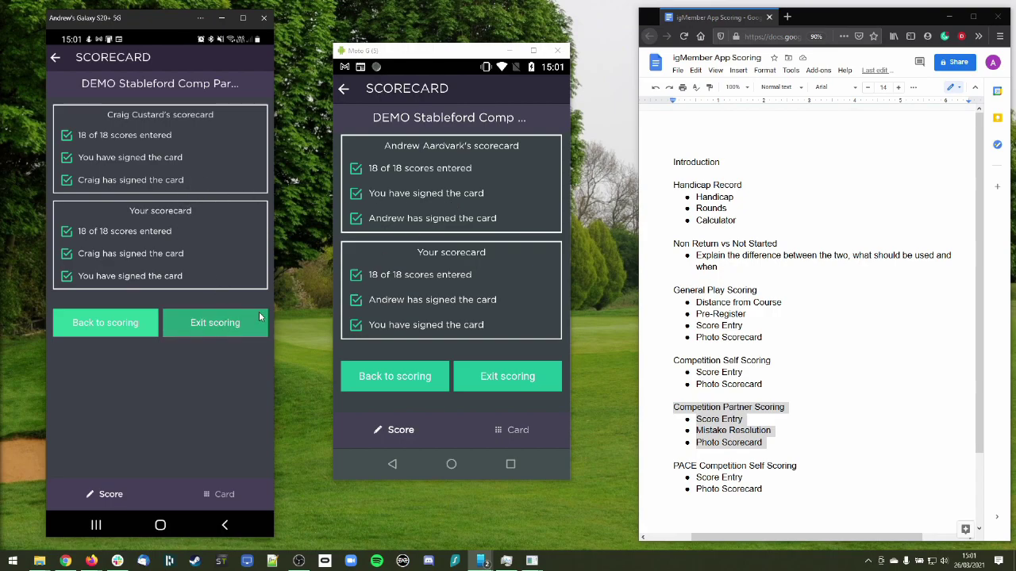
left_click(505, 378)
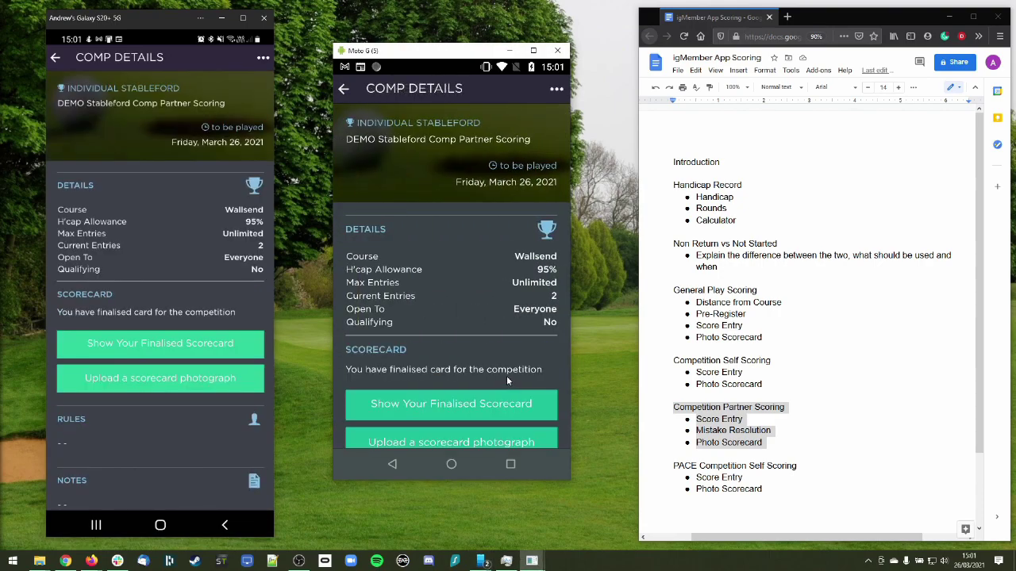
Start a scorecard photograph upload on the Galaxy, take a photo of the paper scorecard, and accept it
scroll(426, 294, "down", 3)
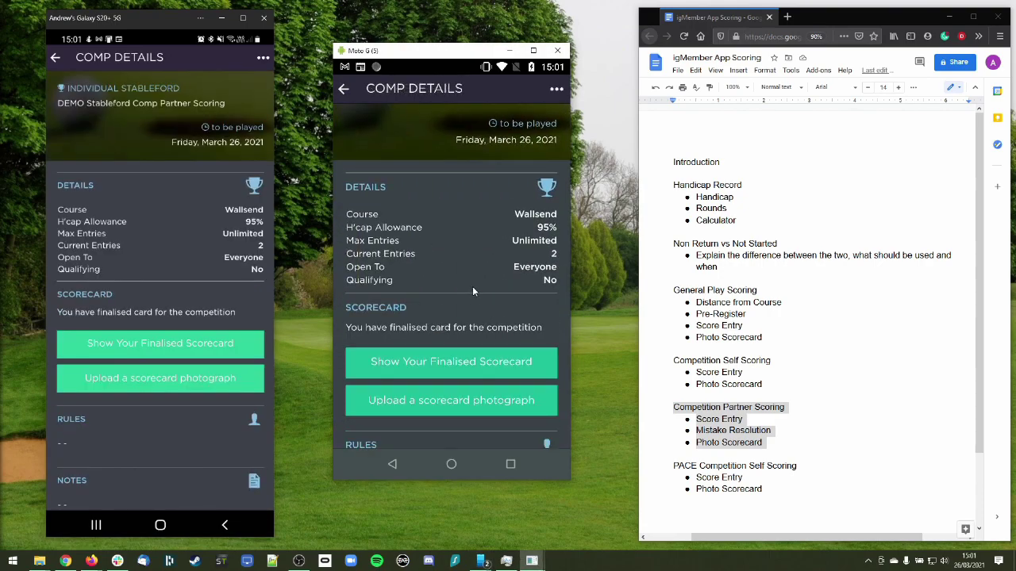
left_click(178, 377)
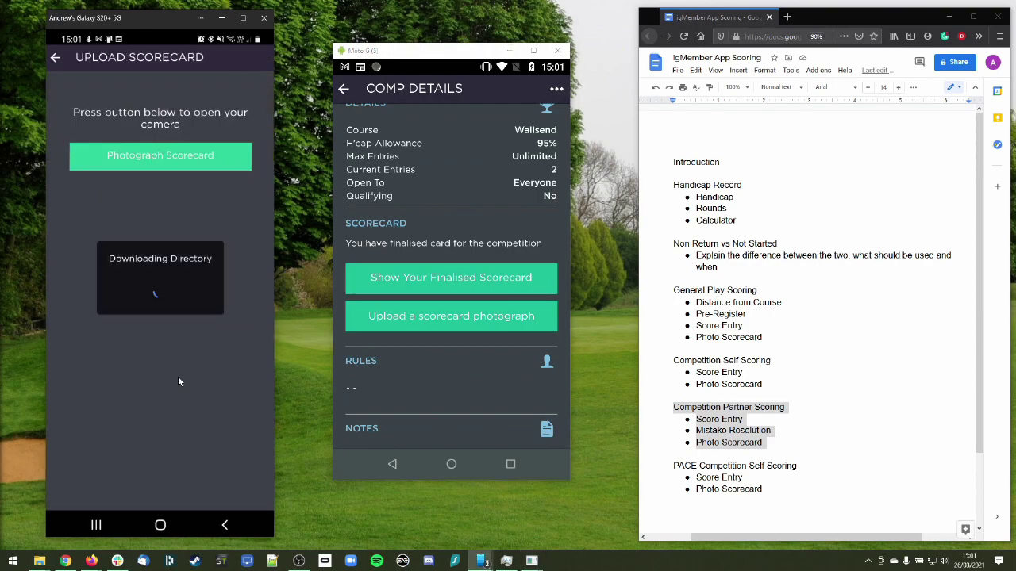
left_click(190, 159)
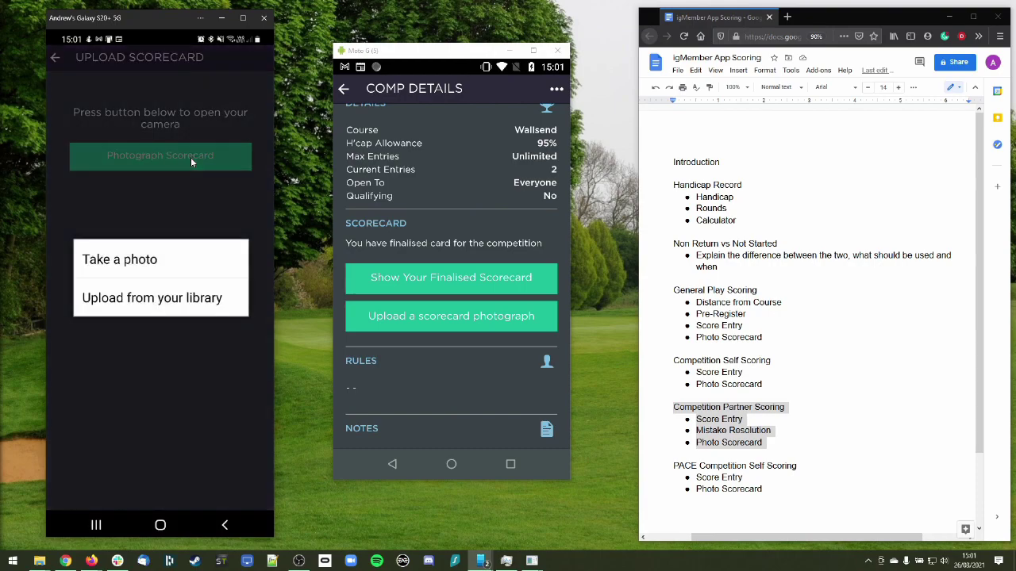
left_click(157, 265)
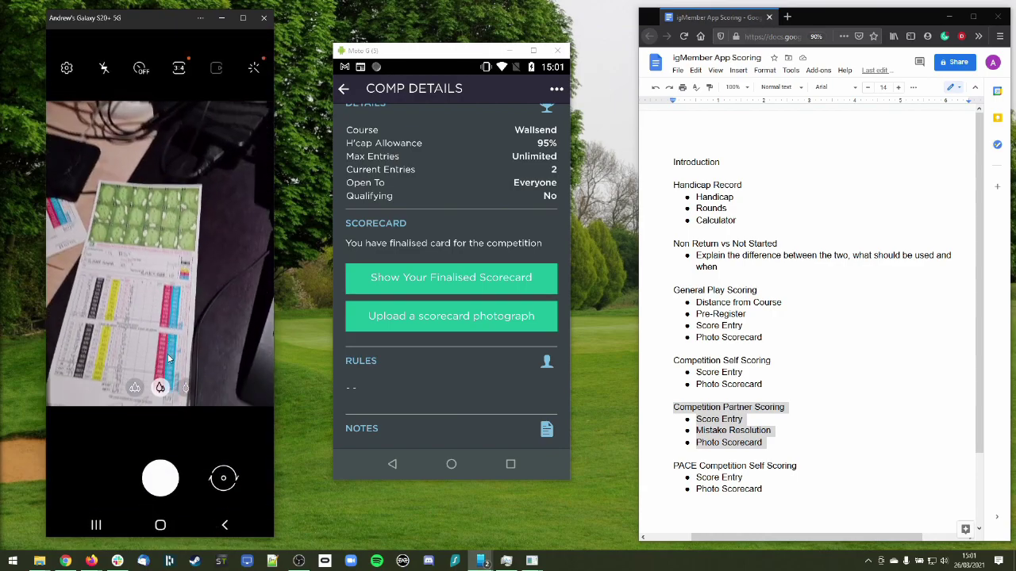
left_click(161, 479)
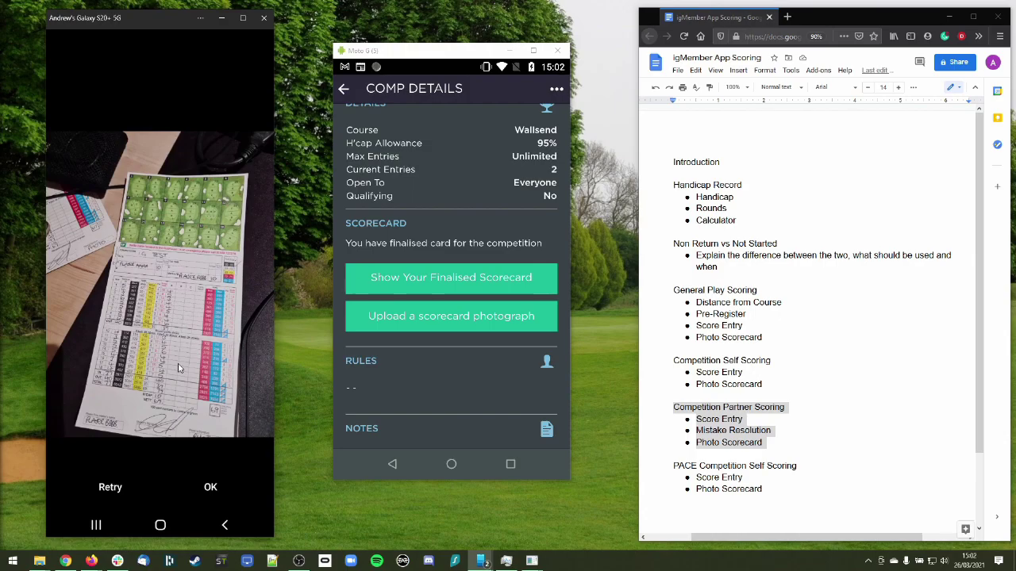
left_click(210, 487)
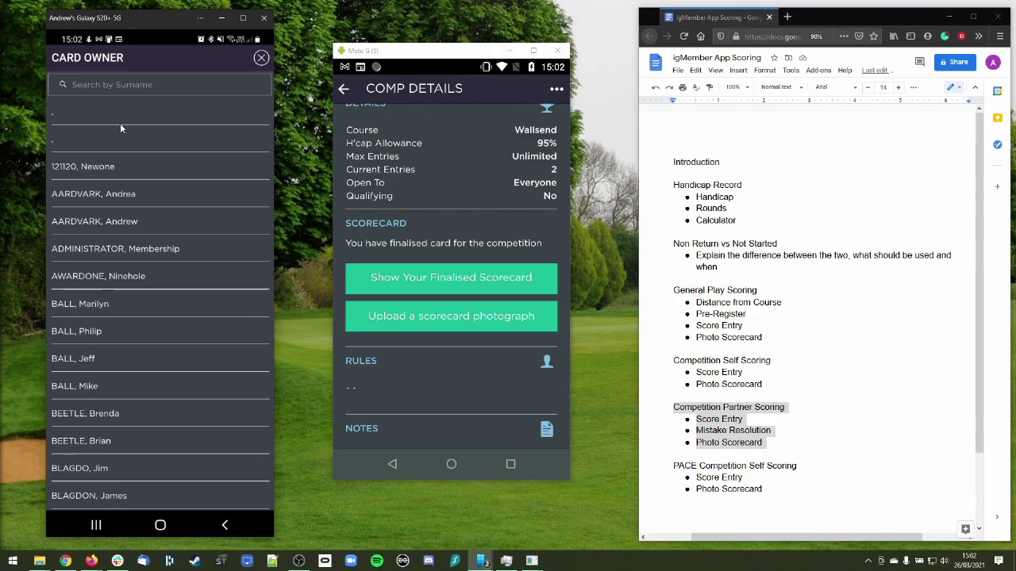
Search the card owners on the Galaxy for surname "Cus", select the playing partner, and start uploading the scorecard photo
type("Cus")
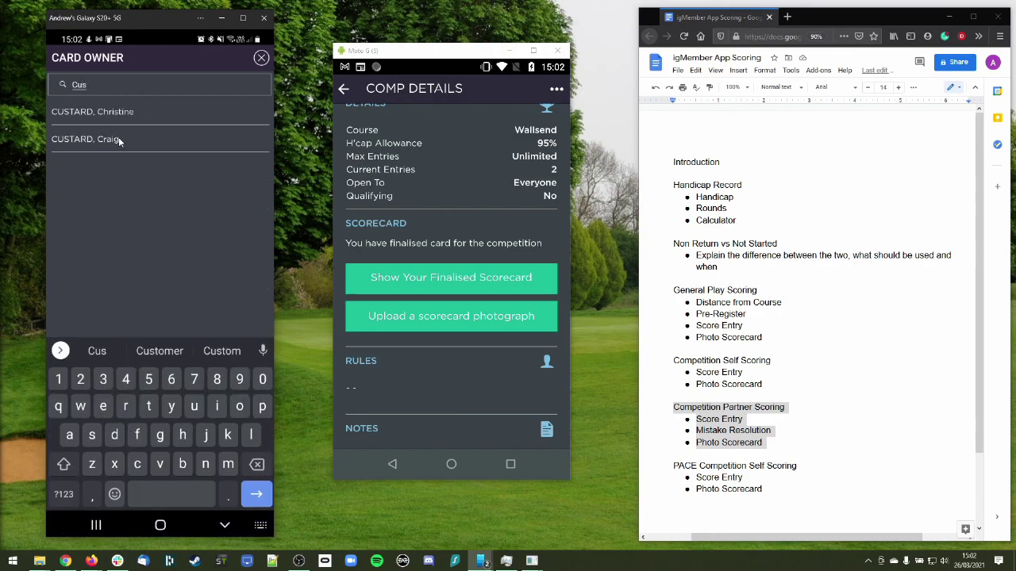
left_click(119, 140)
left_click(175, 339)
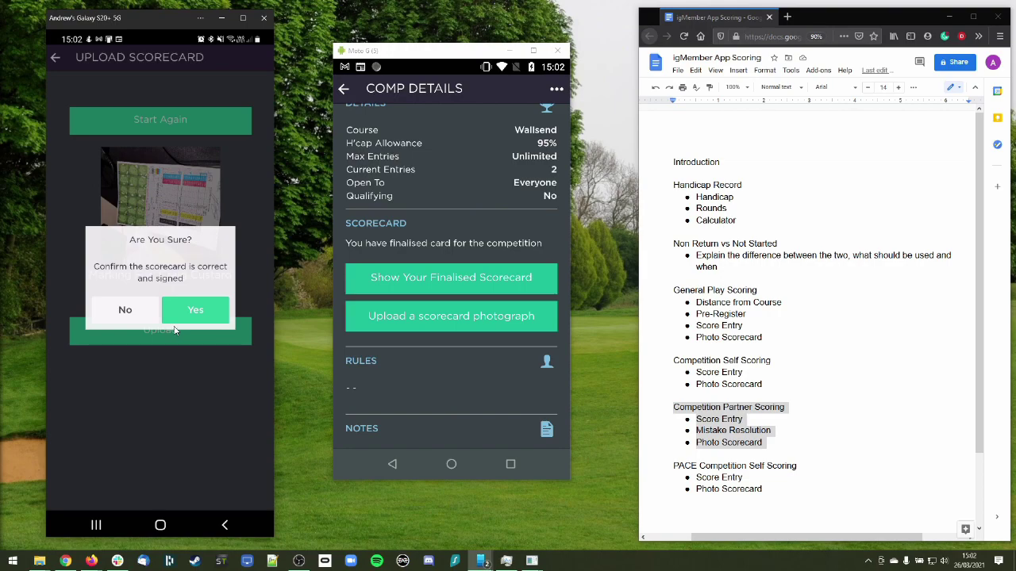
Start a scorecard photograph upload on the Moto G, take a photo of the paper scorecard, and accept it
left_click(464, 316)
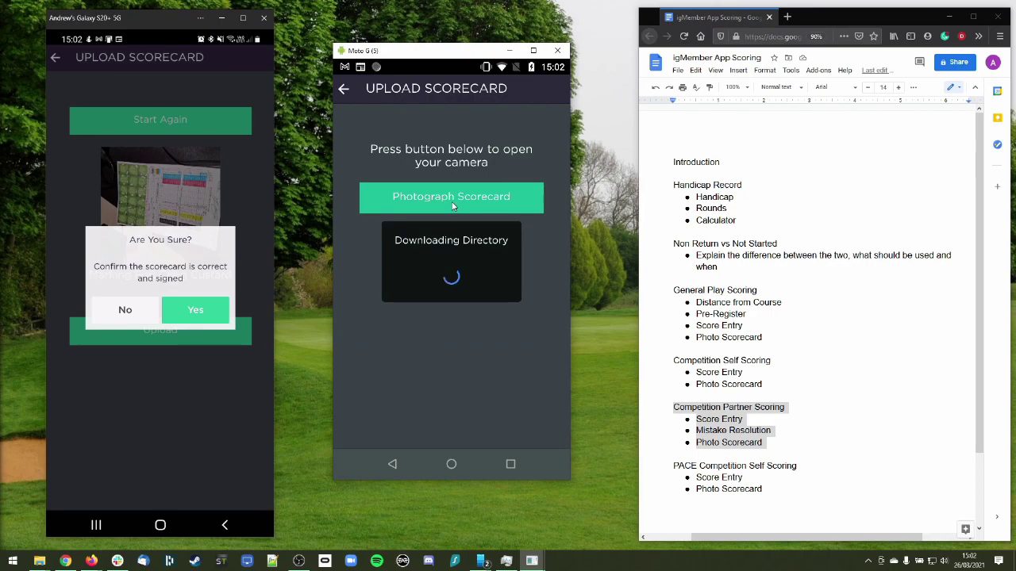
left_click(453, 205)
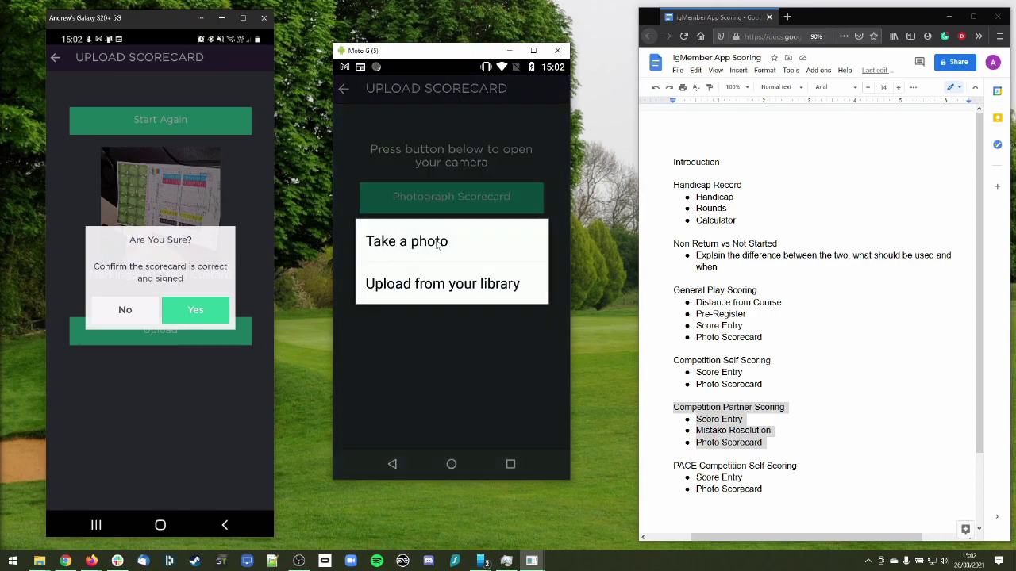
left_click(436, 245)
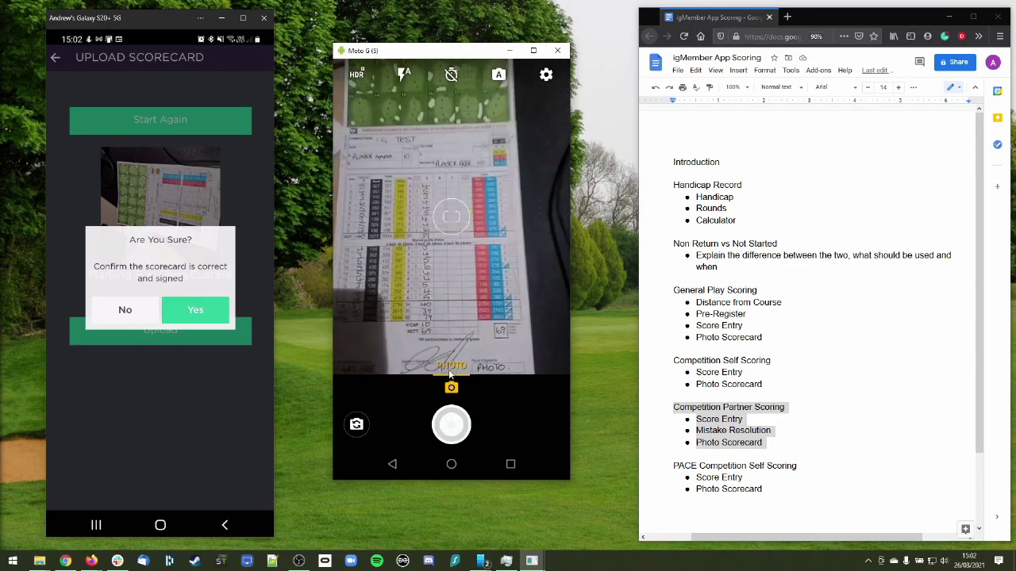
left_click(452, 428)
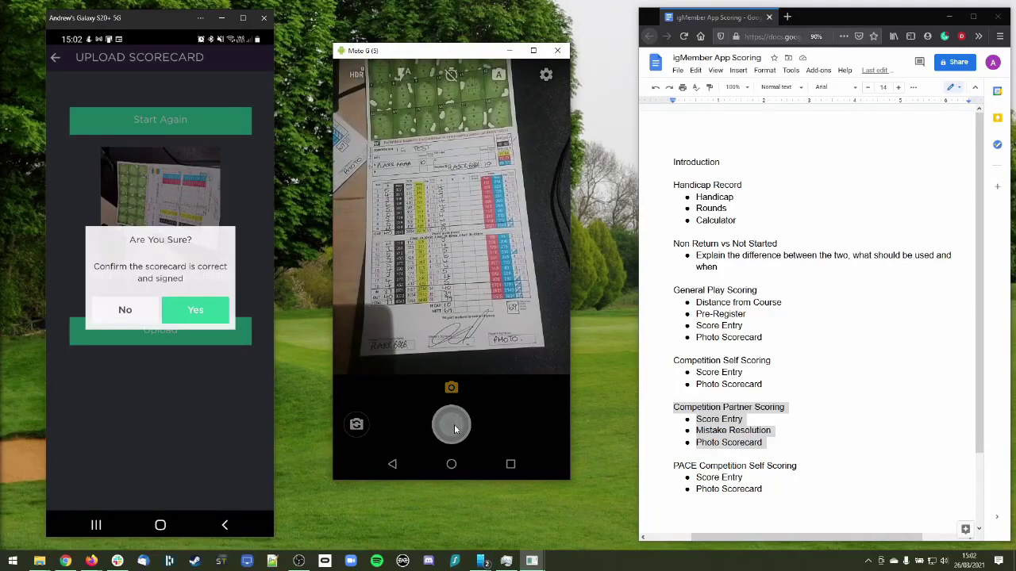
left_click(474, 403)
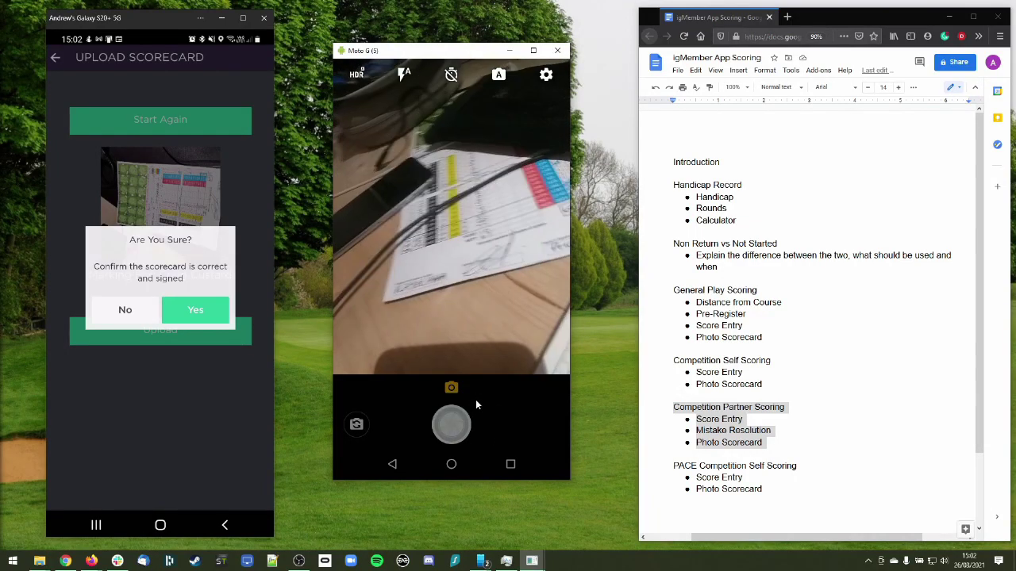
Select the playing partner as card owner on the Moto G, then upload the photo and confirm the card is correct and signed
left_click(464, 350)
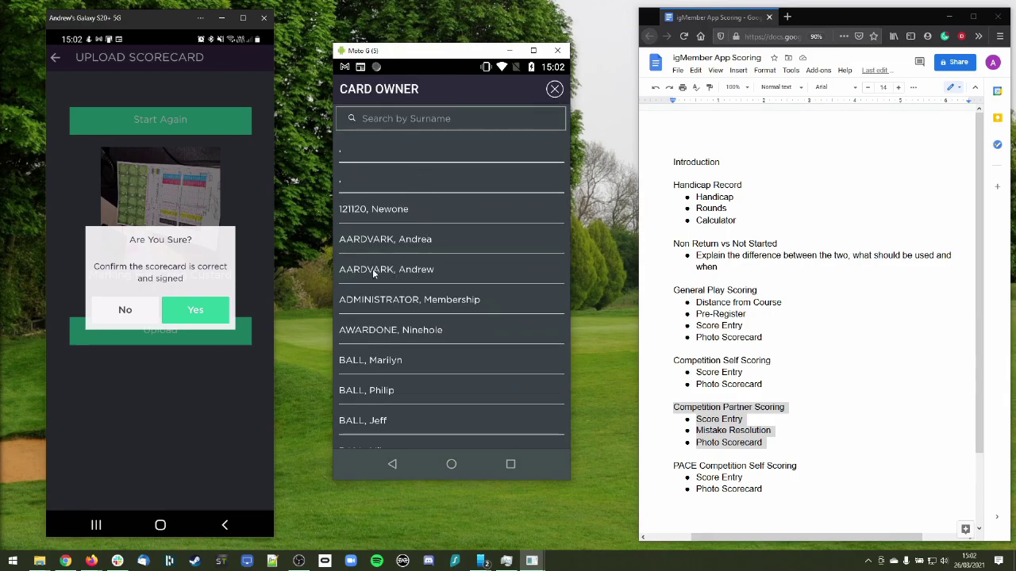
left_click(373, 270)
left_click(461, 388)
left_click(496, 299)
Confirm the Galaxy's scorecard upload as correct and signed, then leave the competition details on both phones
left_click(210, 311)
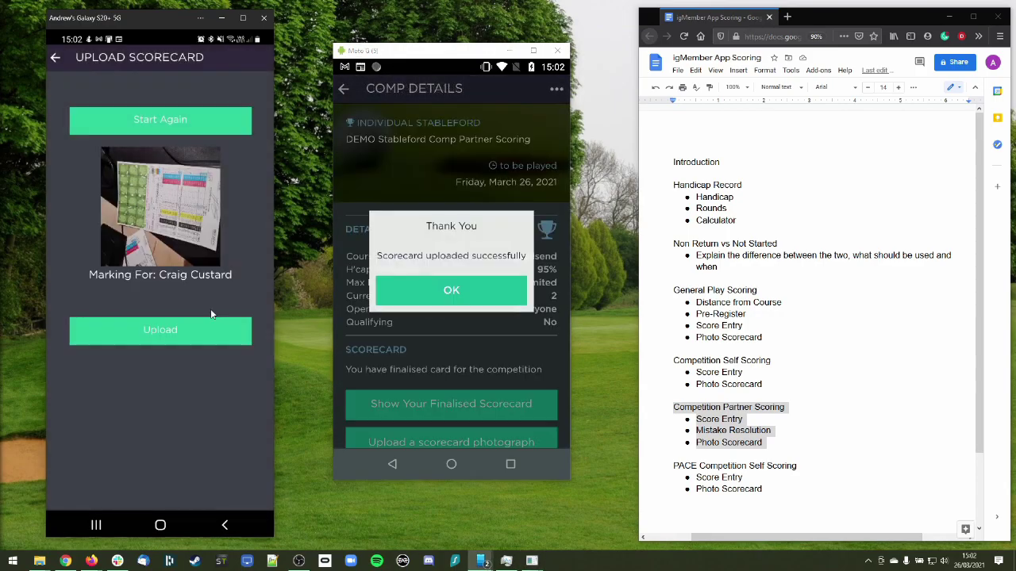
left_click(453, 291)
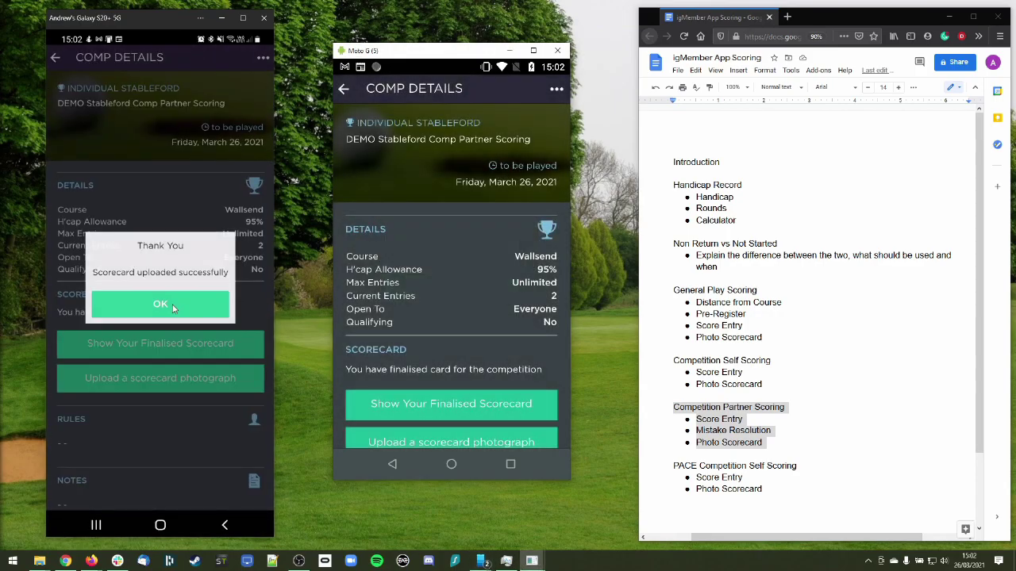
left_click(172, 304)
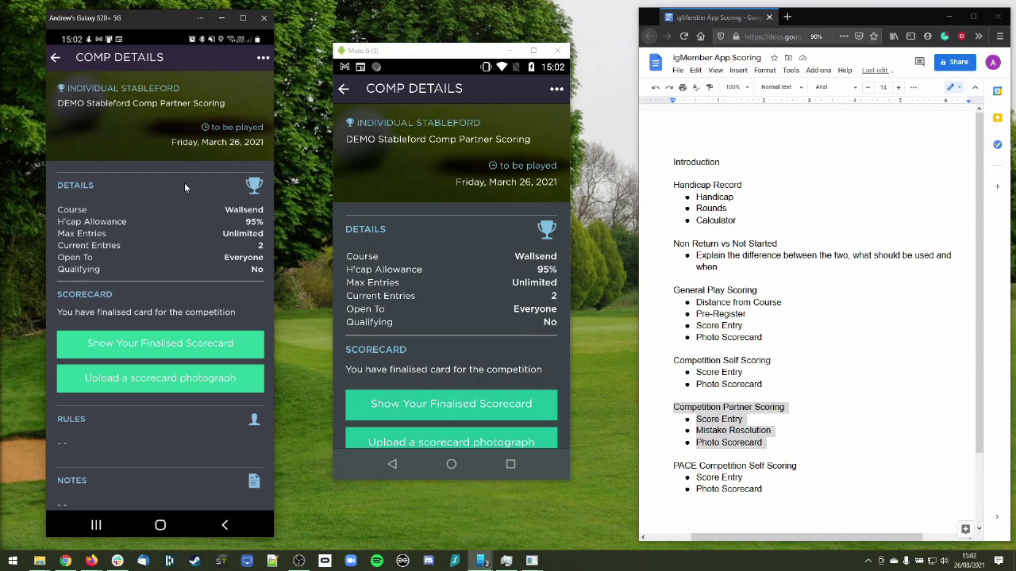
left_click(56, 58)
left_click(345, 89)
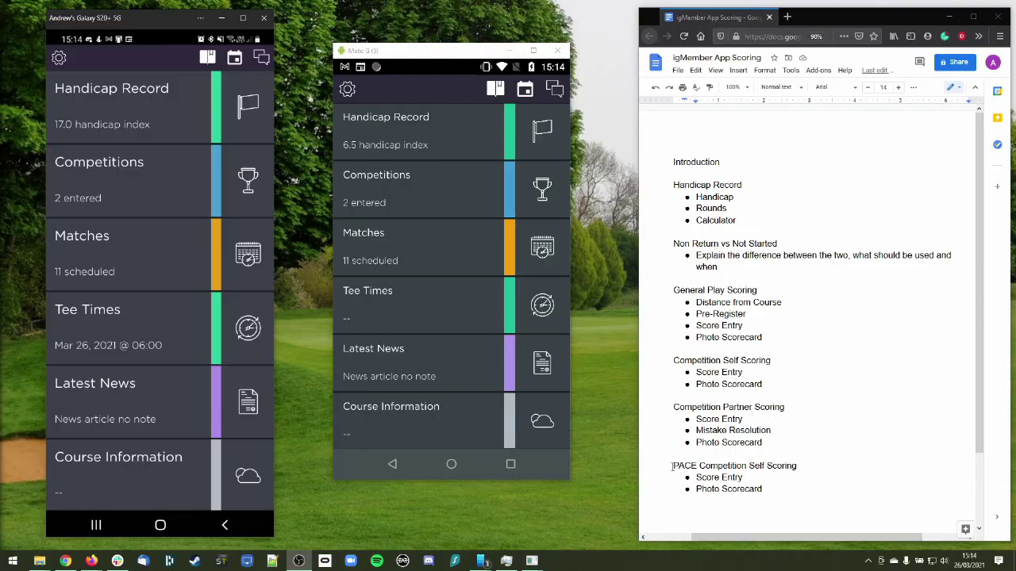
Highlight the PACE Competition Self Scoring section in the outline document
left_click_drag(672, 466, 794, 489)
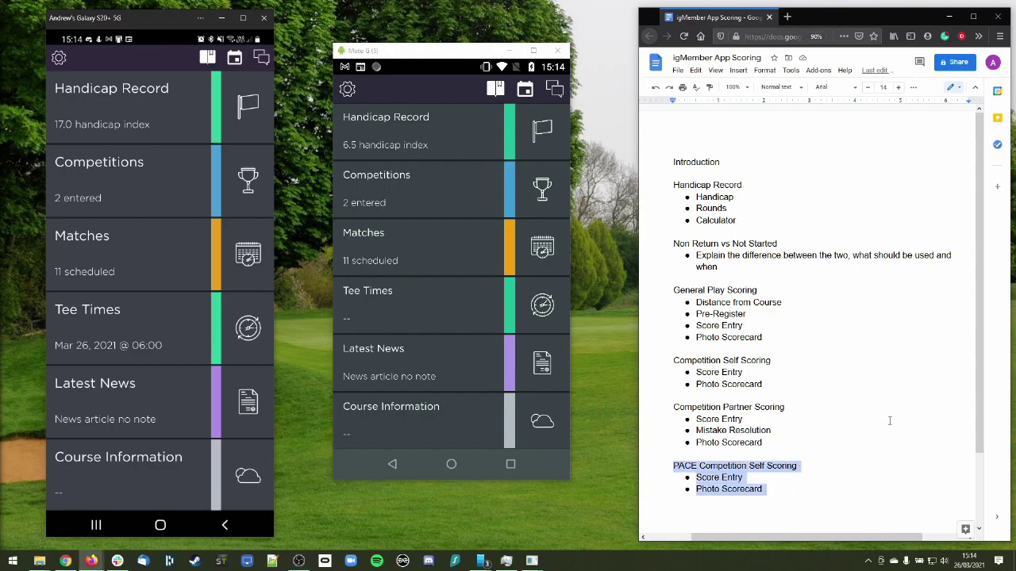
mouse_move(979, 284)
left_mouse_down()
mouse_move(976, 337)
mouse_move(977, 296)
left_mouse_up()
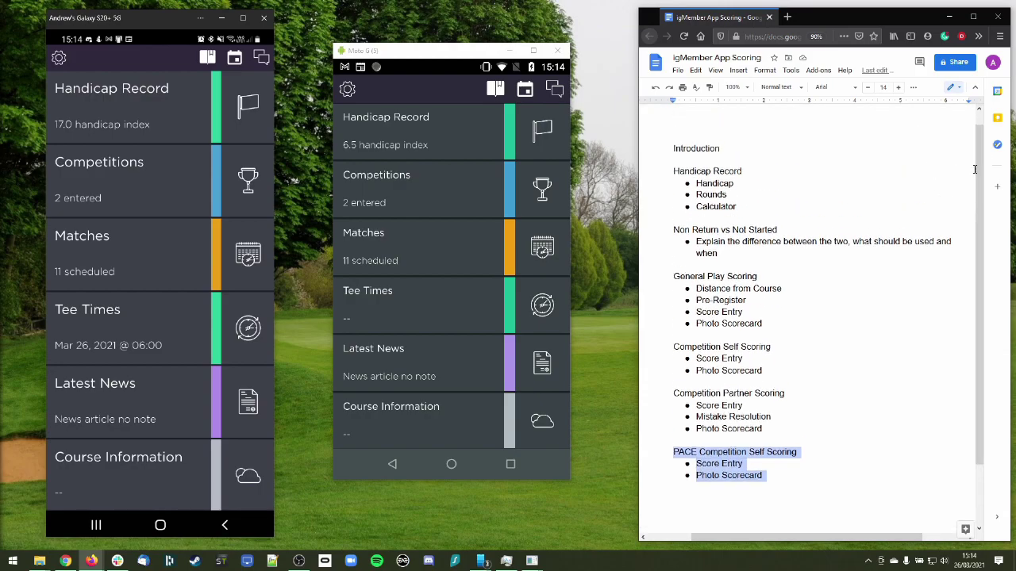
left_click_drag(980, 181, 981, 247)
left_click_drag(981, 286, 981, 332)
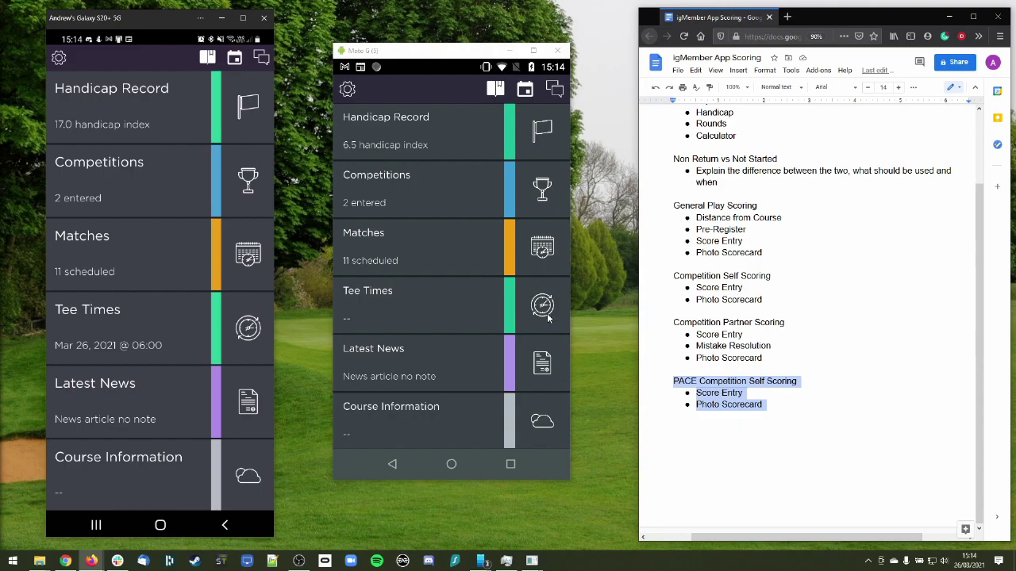
Switch the Moto G to the intelligentgolf website in its browser and look over the home page with PACE: Mobile Score Entry
left_click(451, 464)
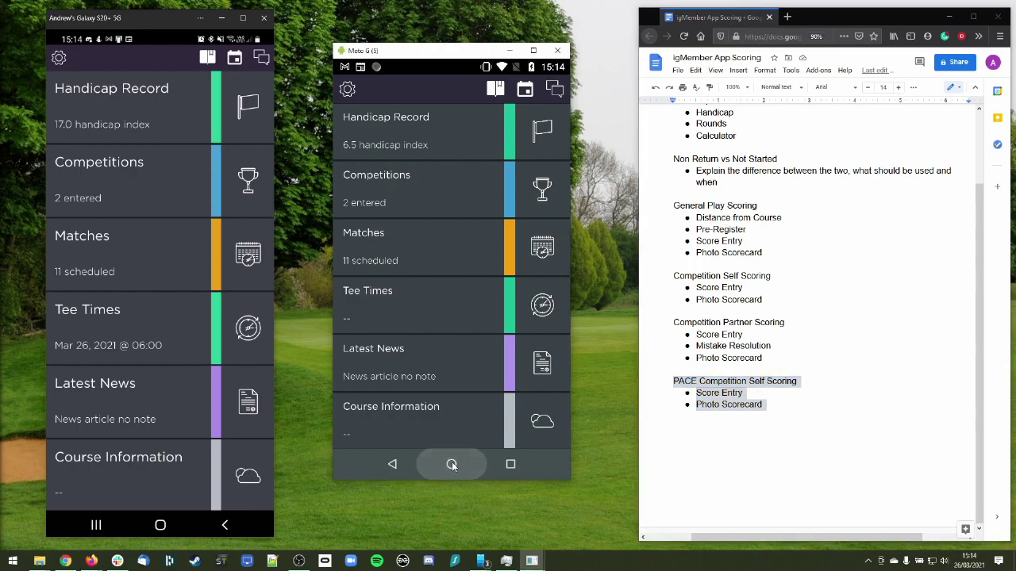
left_click(452, 425)
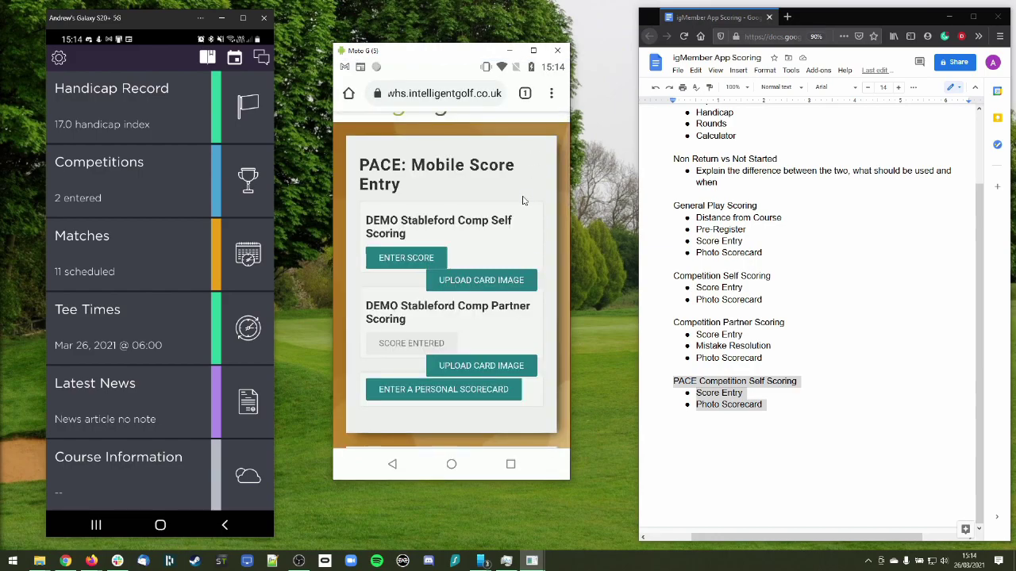
scroll(502, 174, "up", 1)
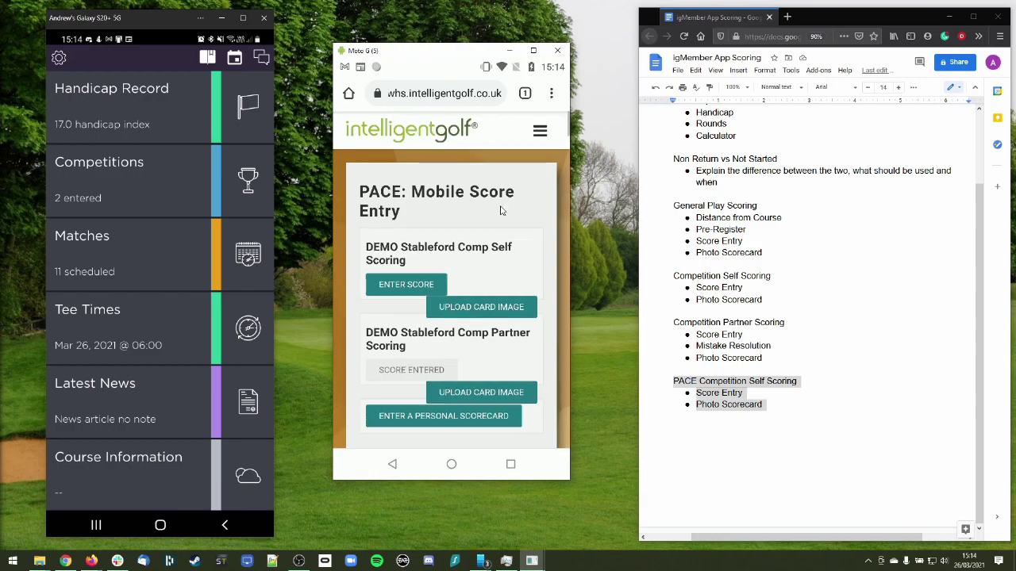
scroll(506, 183, "down", 2)
scroll(506, 218, "down", 10)
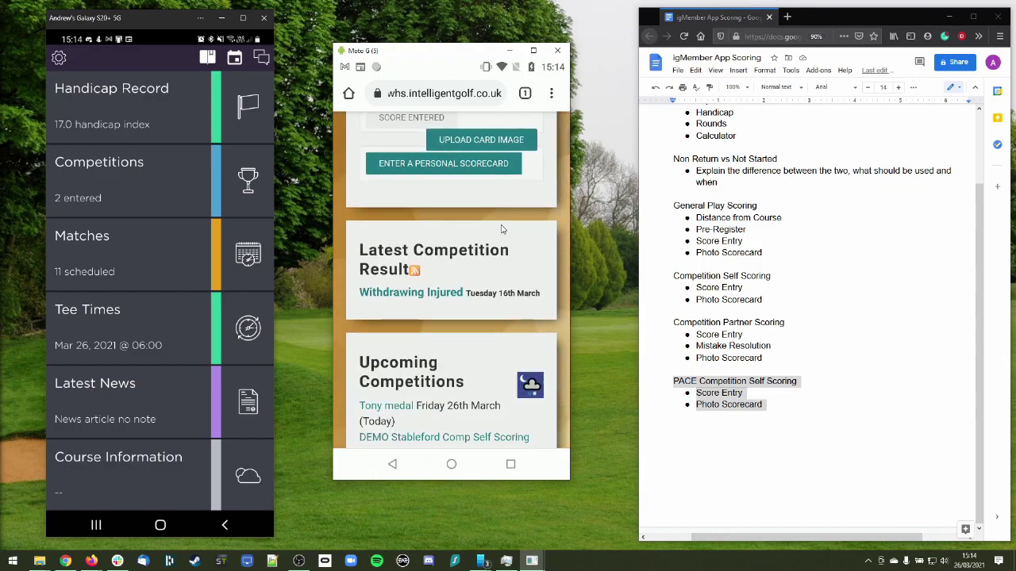
scroll(477, 266, "down", 2)
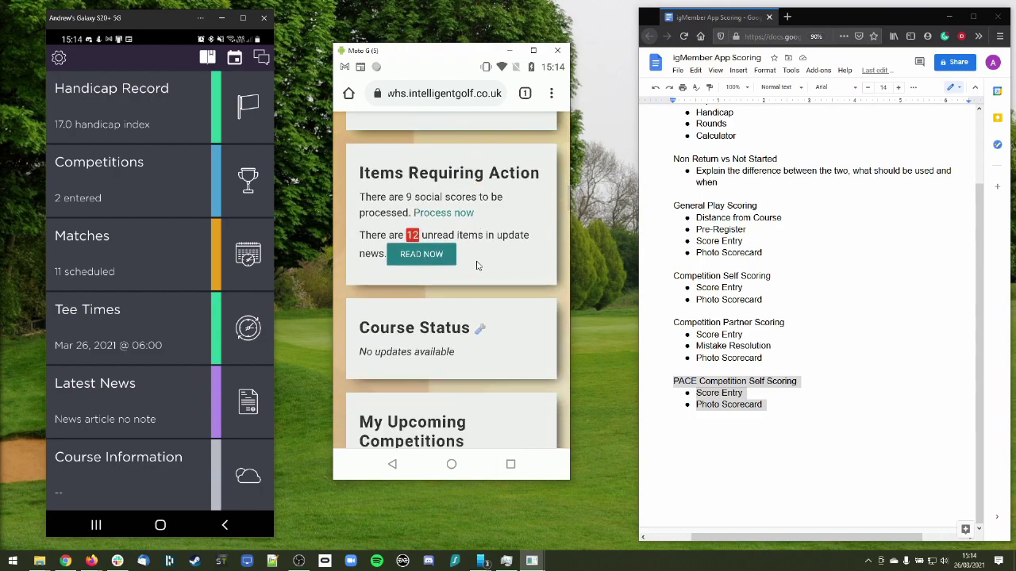
scroll(477, 266, "up", 8)
scroll(477, 266, "up", 5)
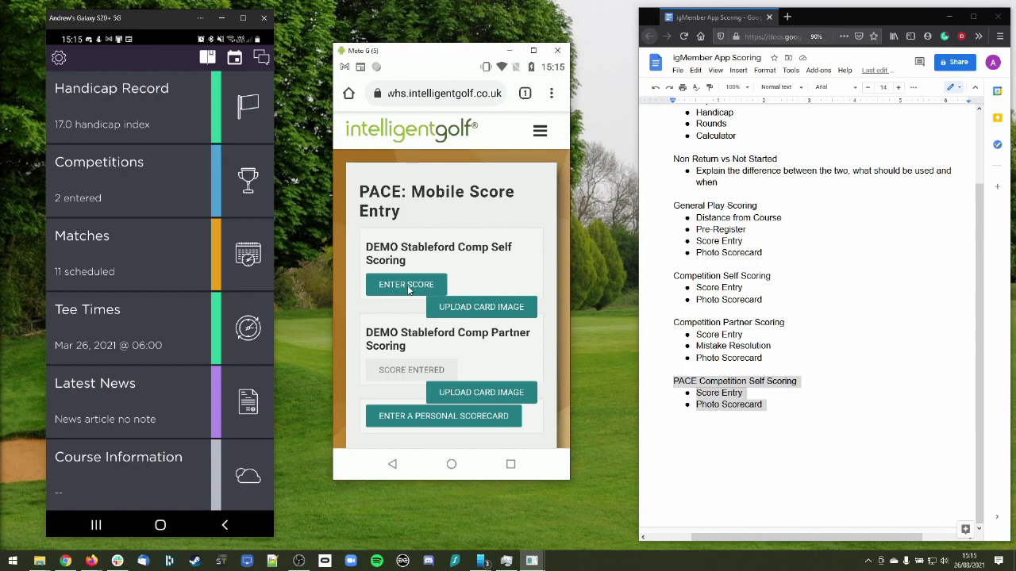
Open score entry for DEMO Stableford Comp Self Scoring and look over the playing handicap confirmation page
left_click(409, 290)
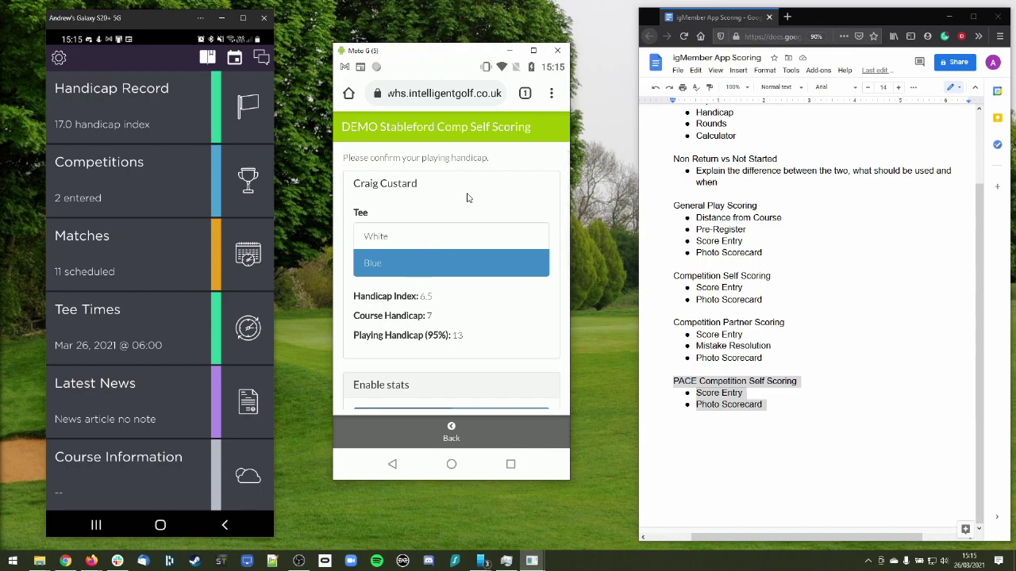
scroll(466, 199, "down", 3)
scroll(467, 203, "up", 3)
Compare the playing handicap for the White and Blue tees, choose White, and confirm the handicap to begin score entry
left_click(430, 242)
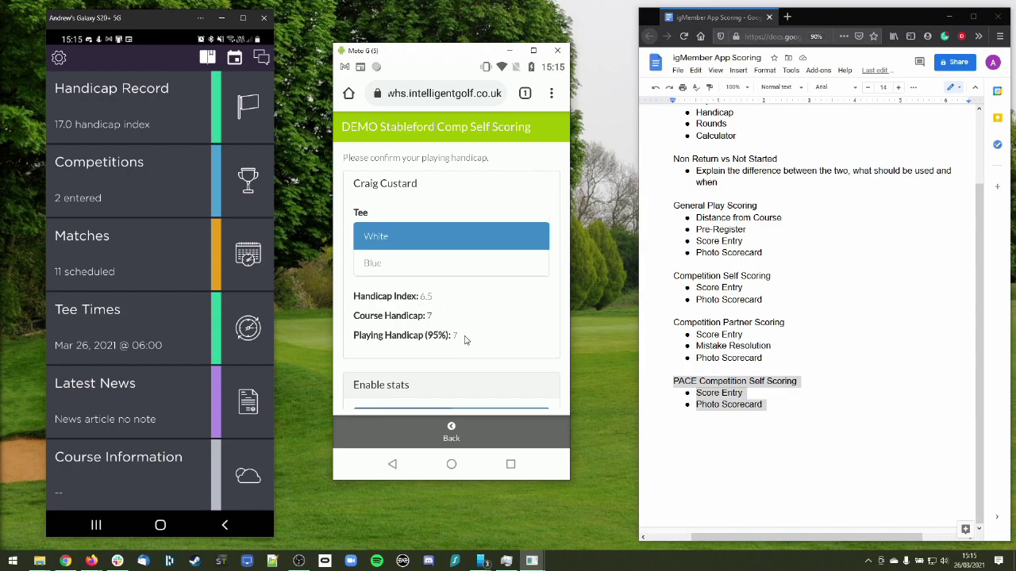
left_click(468, 273)
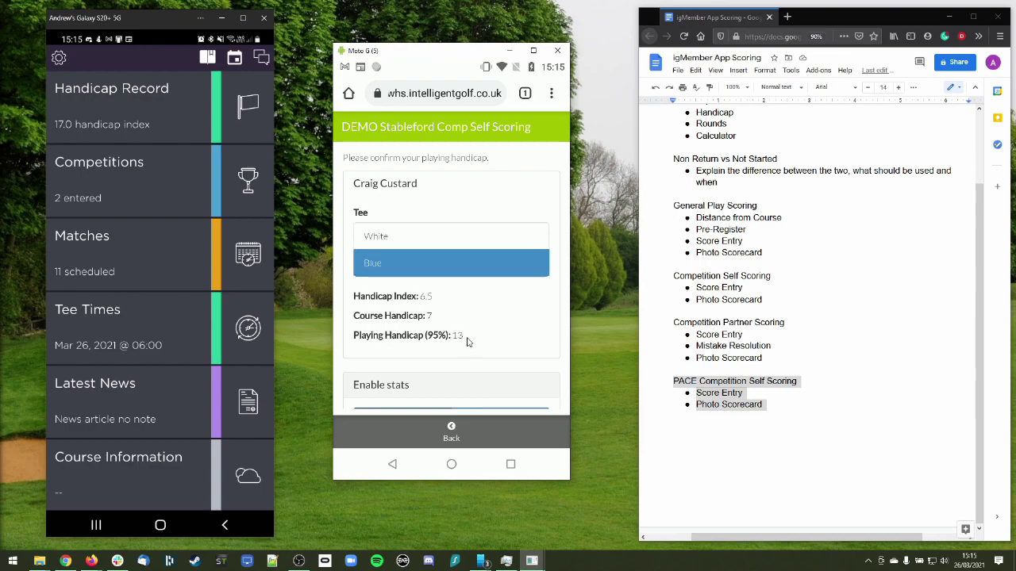
left_click(466, 239)
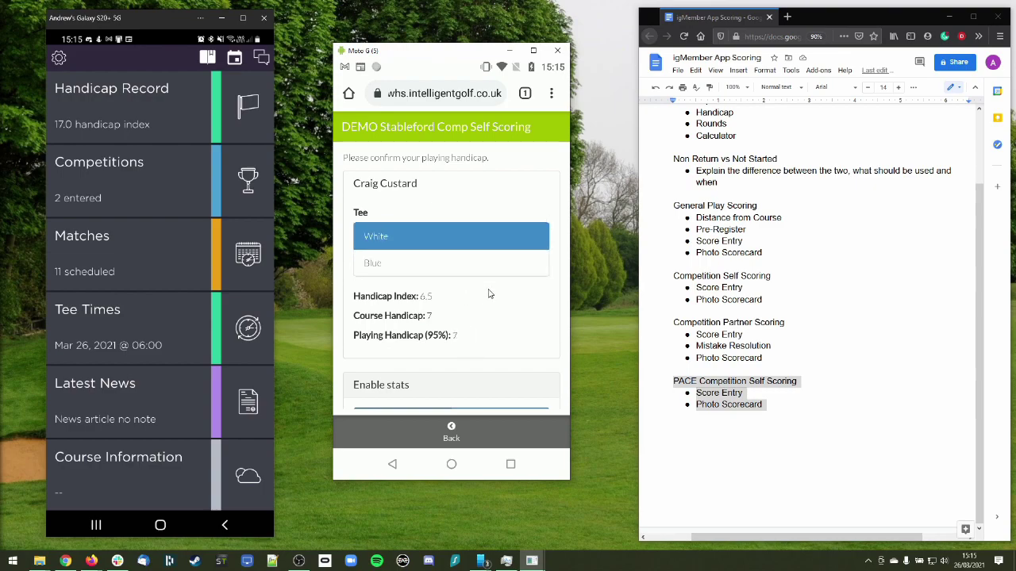
scroll(488, 291, "down", 3)
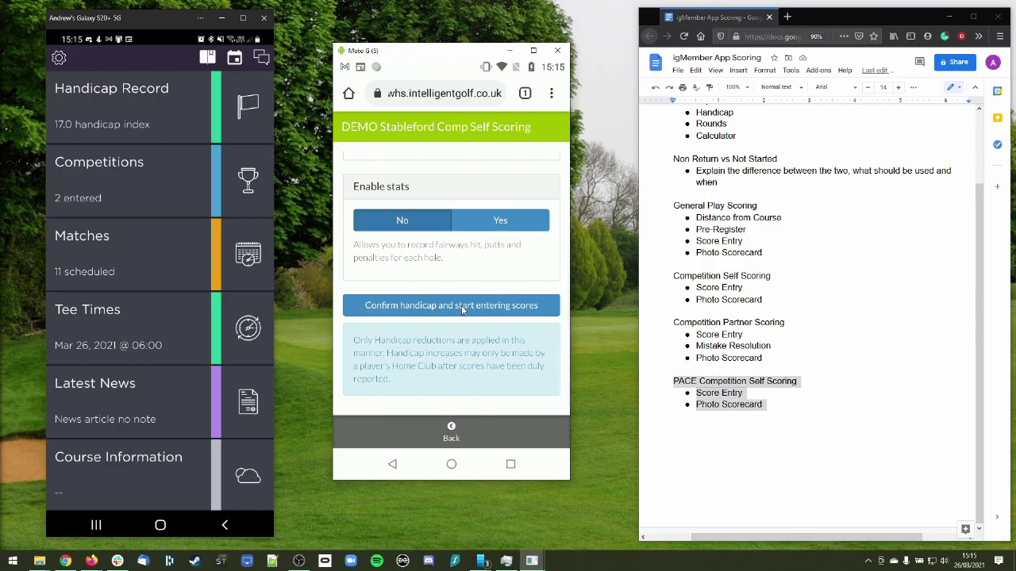
left_click(462, 306)
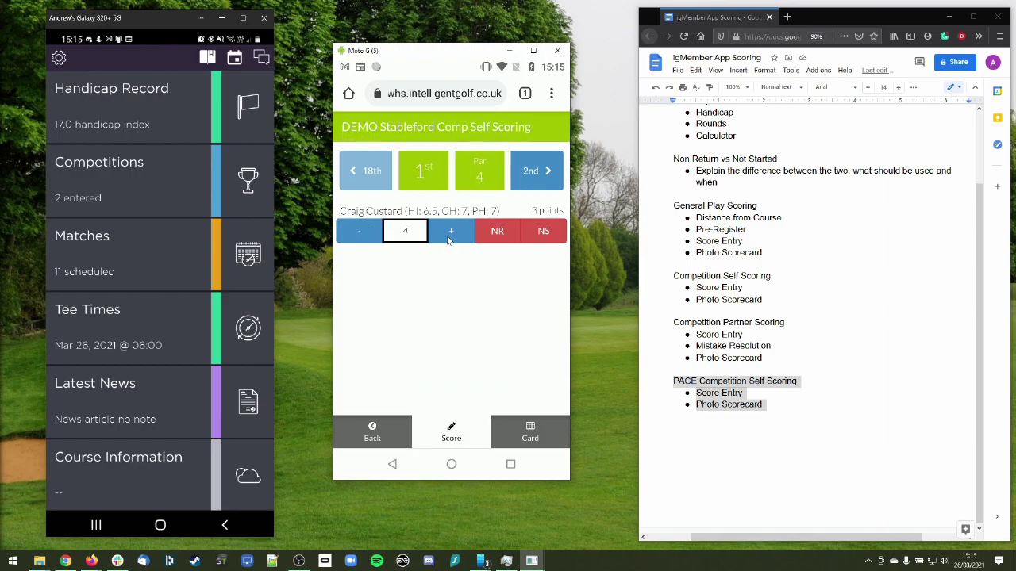
Try adjusting the 1st hole's score down and up, set it to 5, and advance to the 2nd hole
left_click(363, 236)
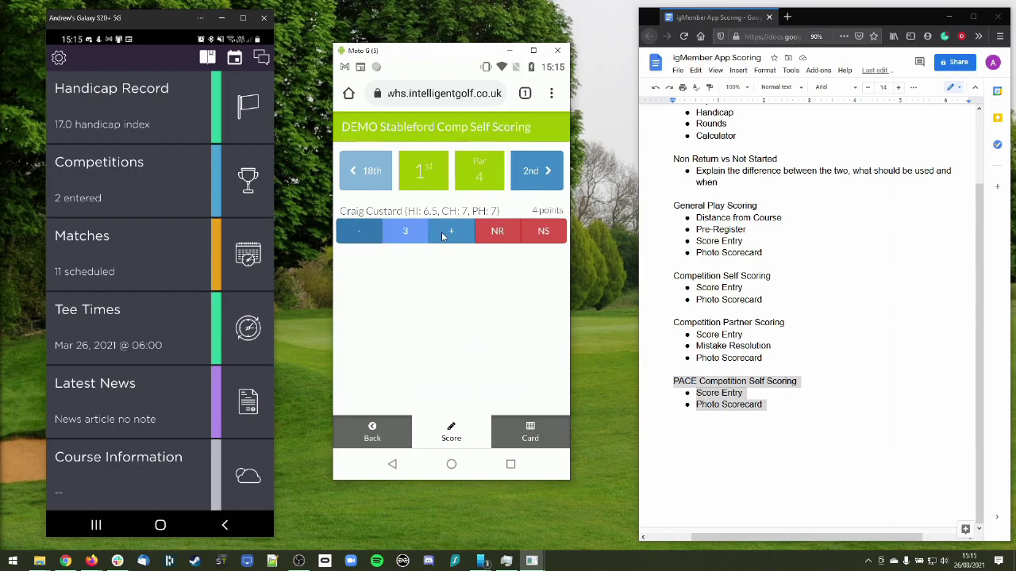
left_click(451, 233)
left_click(451, 233)
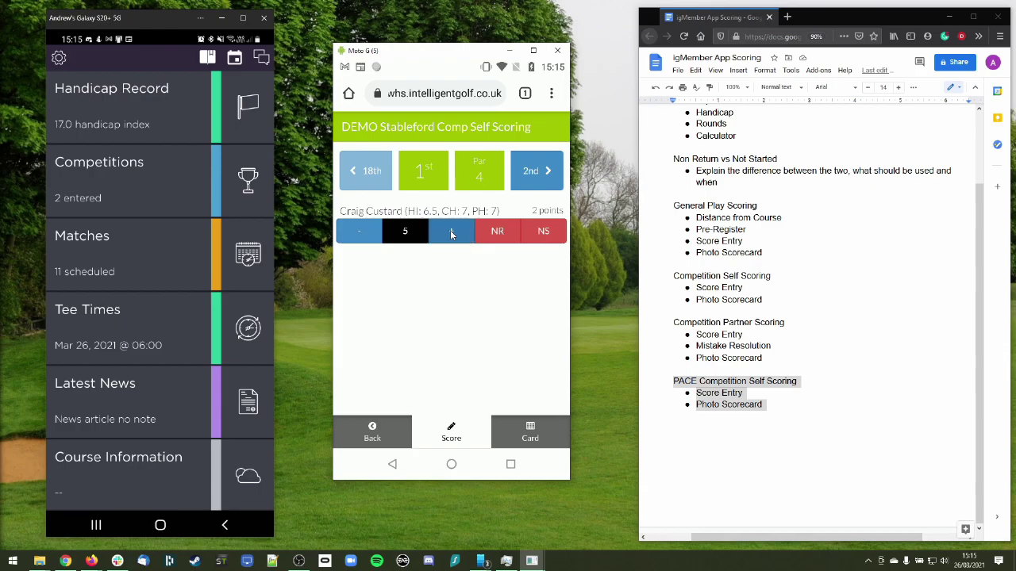
left_click(362, 235)
left_click(452, 233)
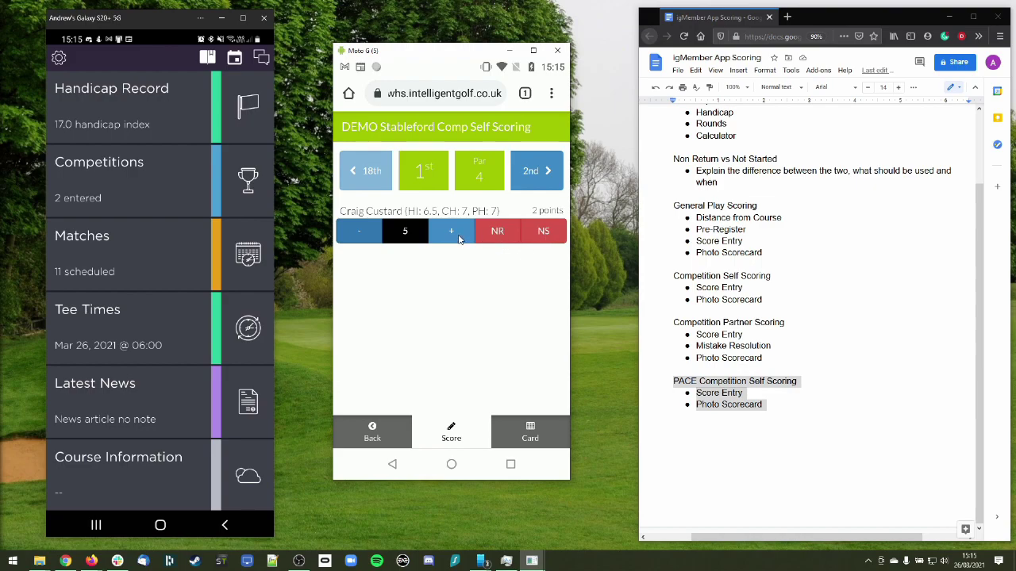
left_click(538, 174)
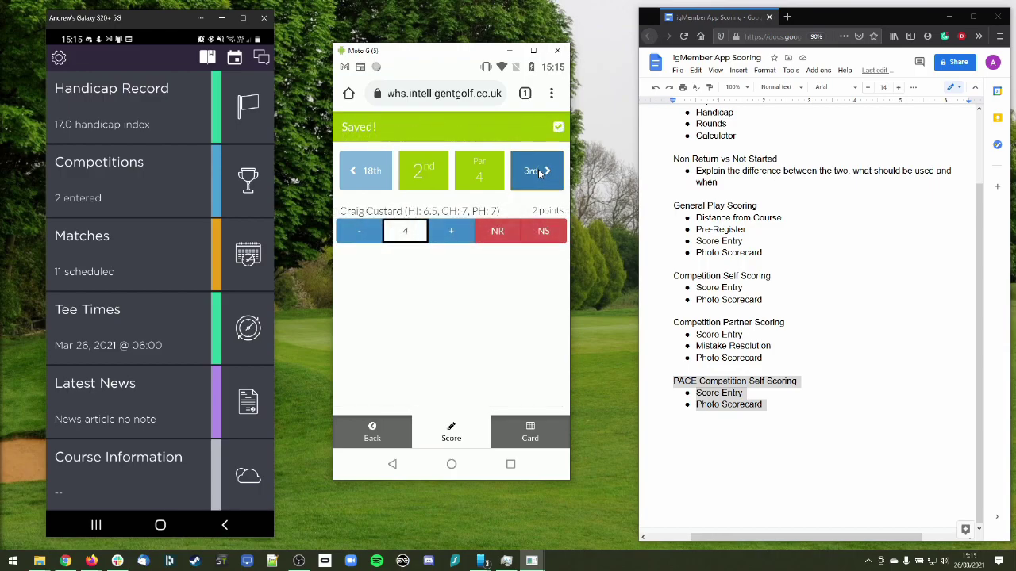
Enter 5 strokes for the 2nd hole, 6 for the 3rd and 5 for the 4th, saving each and advancing to the 5th
type("5")
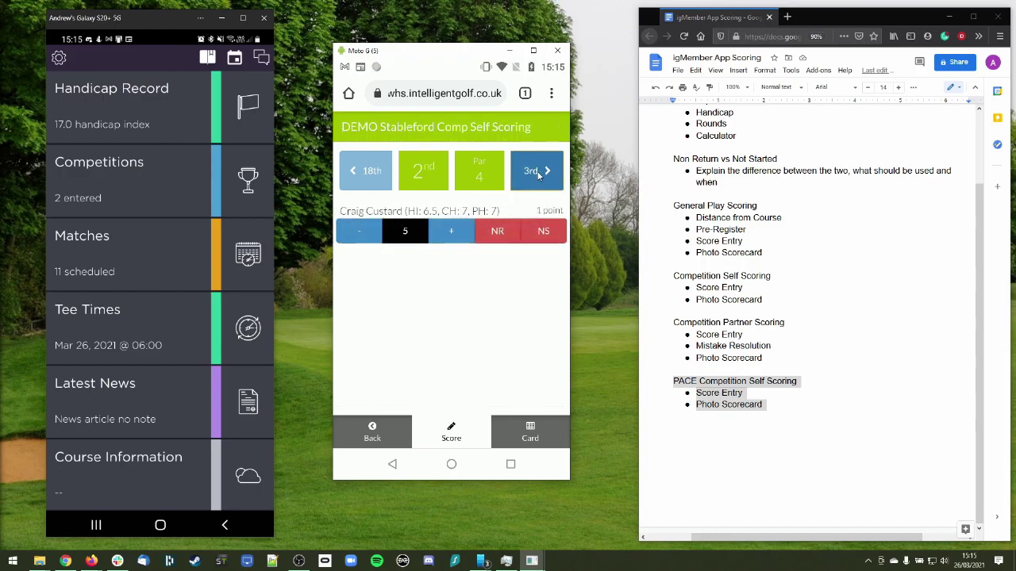
left_click(538, 174)
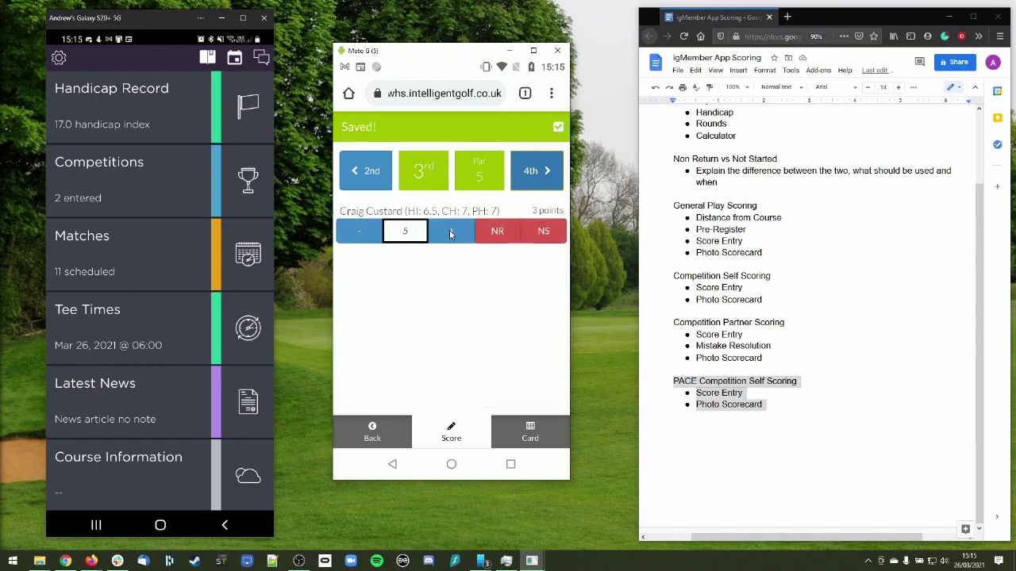
type("6")
left_click(542, 173)
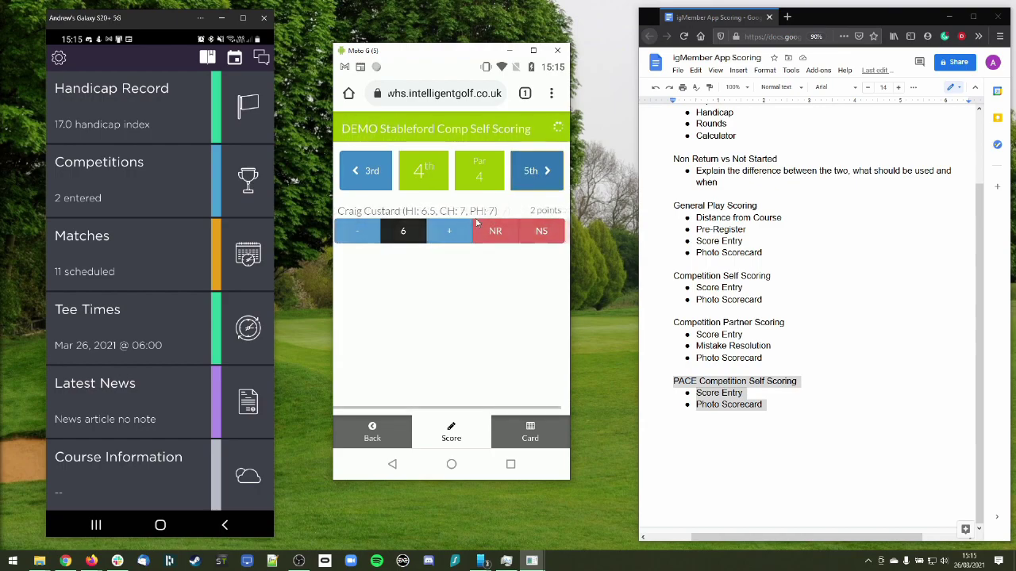
type("5")
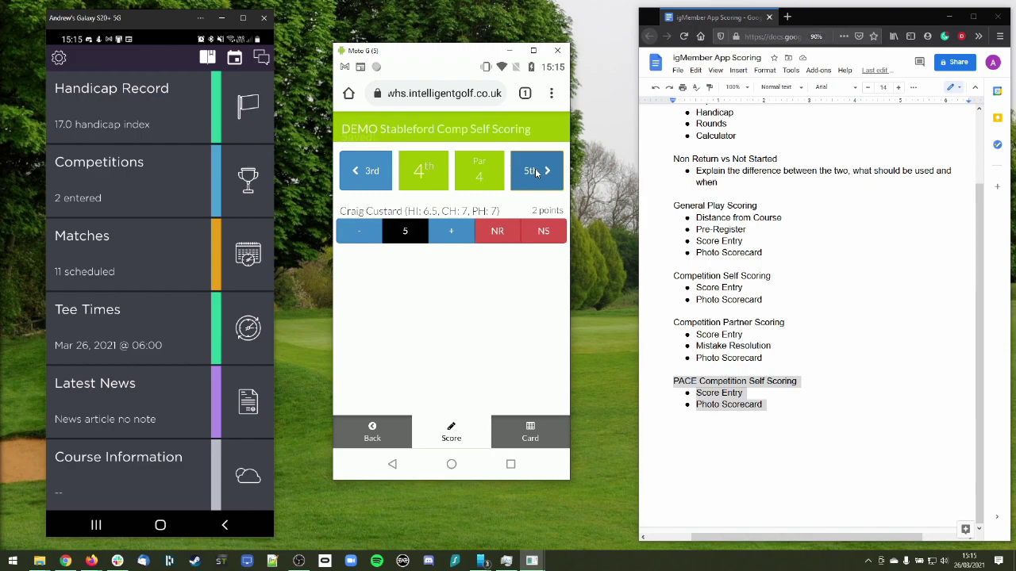
left_click(527, 183)
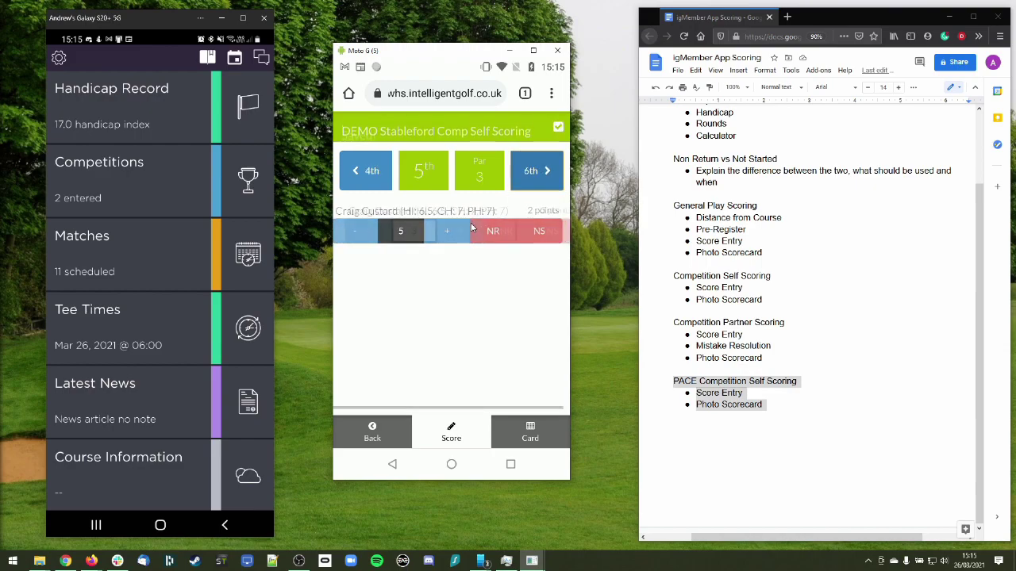
Save 4 strokes for the 5th hole and 6 for the 6th, and advance to the 7th
left_click(536, 177)
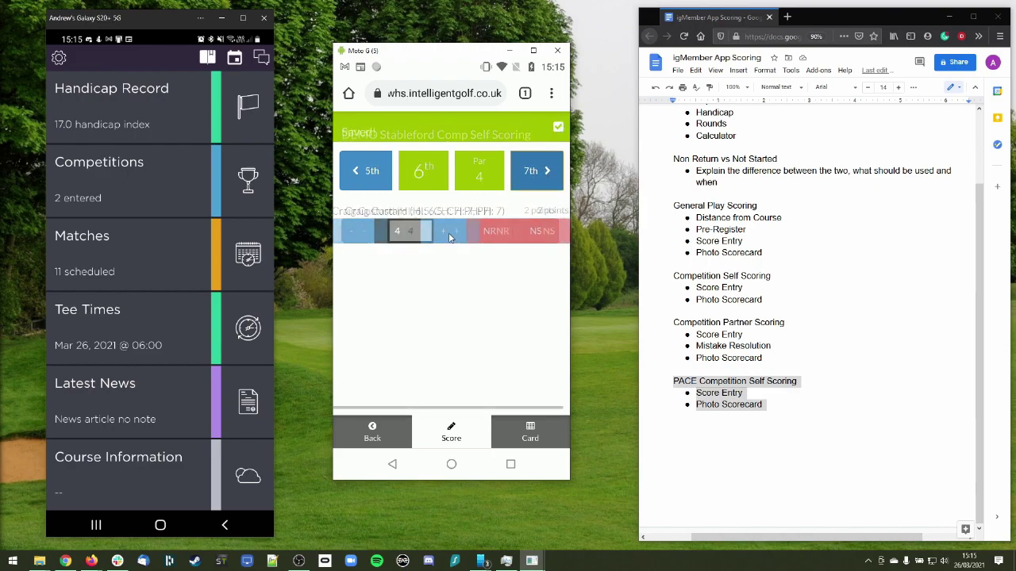
type("5")
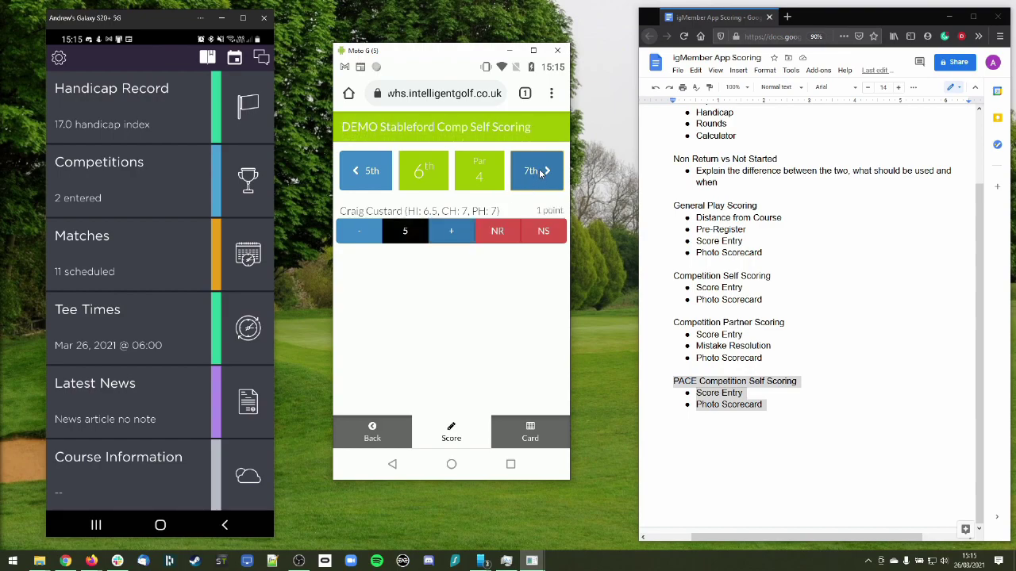
left_click(540, 173)
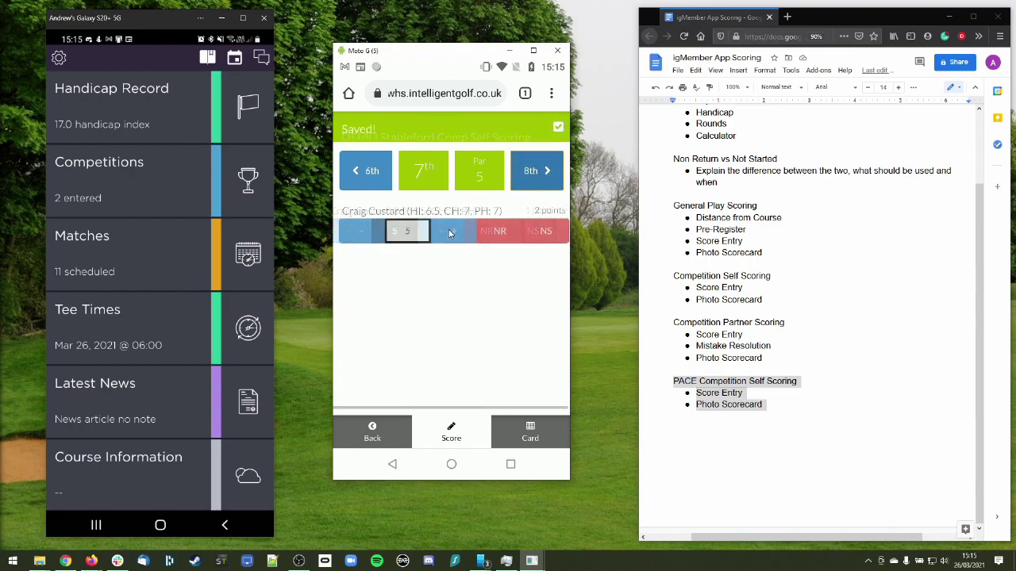
Accept the par scores of 5 on the 7th and 4 on the 8th, confirming the save for each hole
left_click(543, 174)
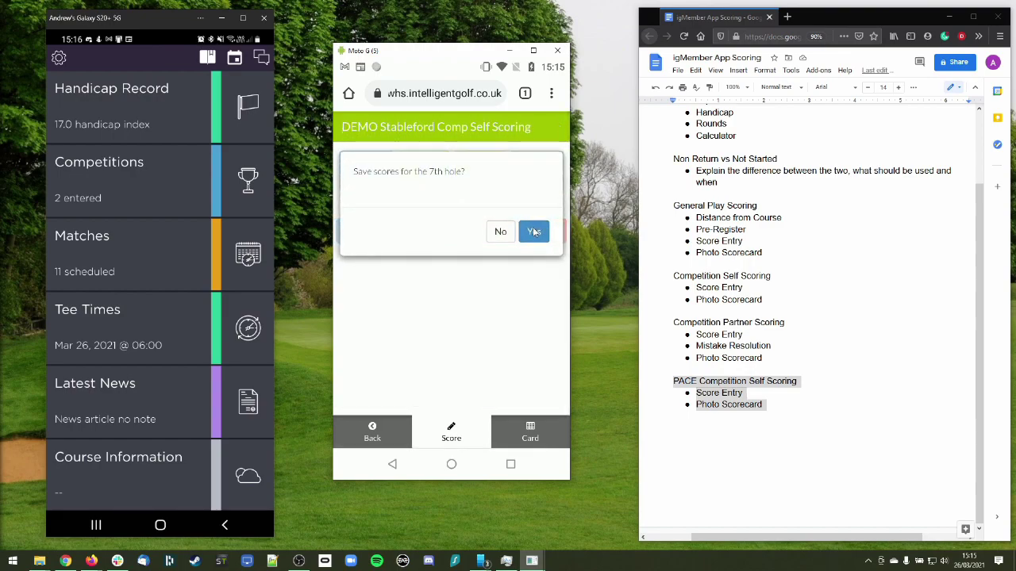
left_click(541, 235)
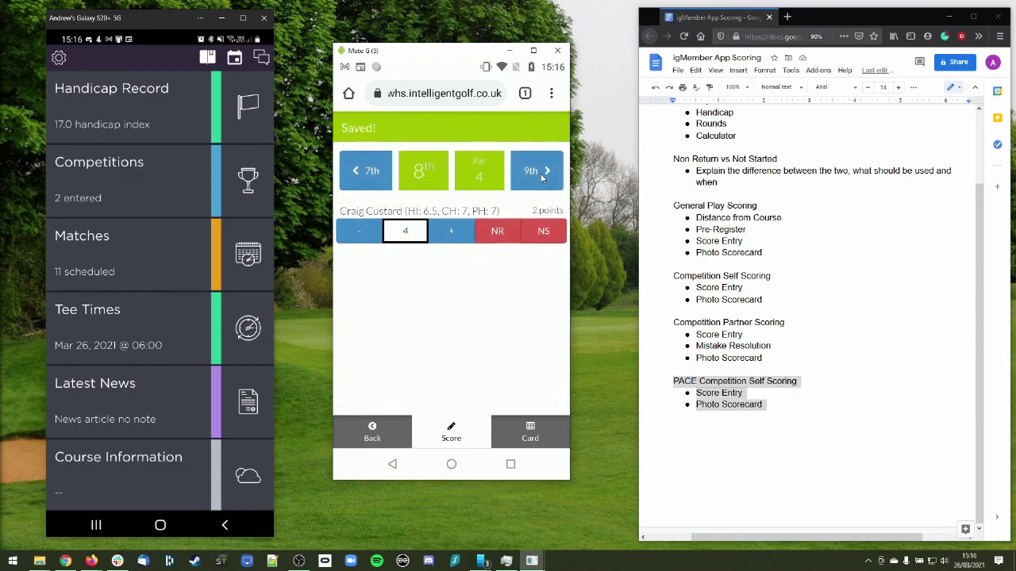
left_click(540, 173)
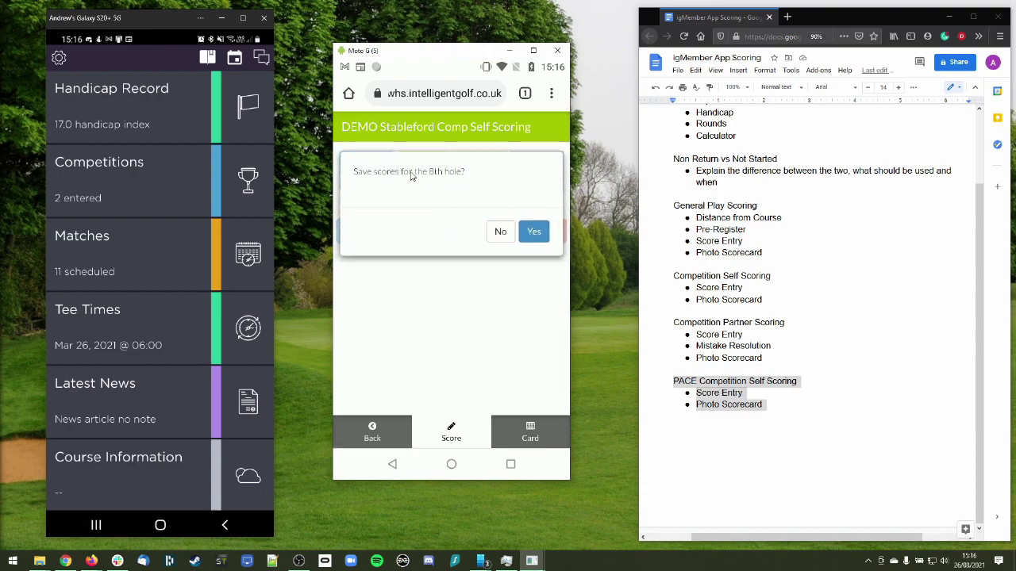
left_click(532, 235)
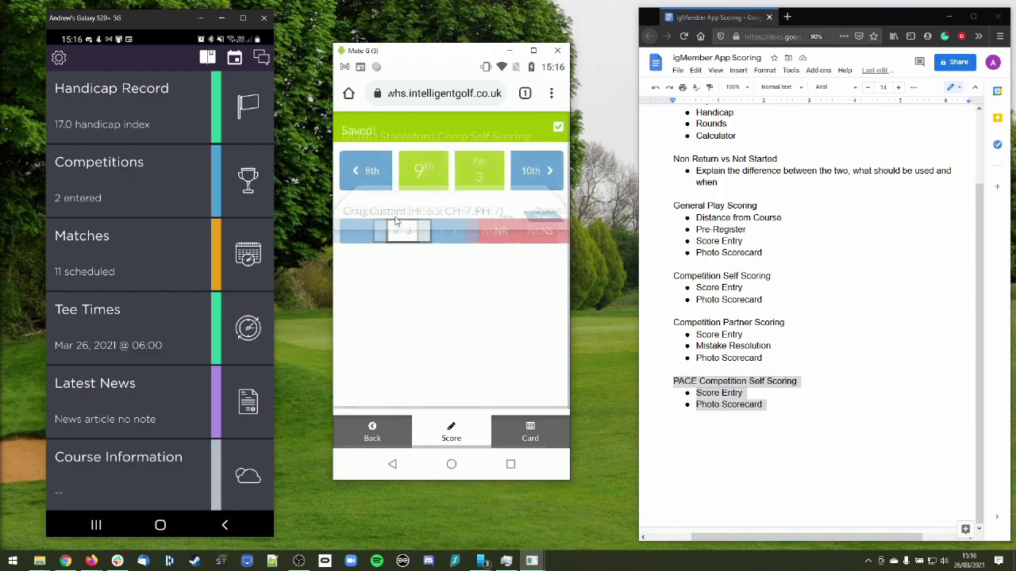
Enter 4 strokes for the 9th hole, 6 for the 10th, 5 for the 11th and 4 for the 12th, advancing to the 13th
left_click(466, 233)
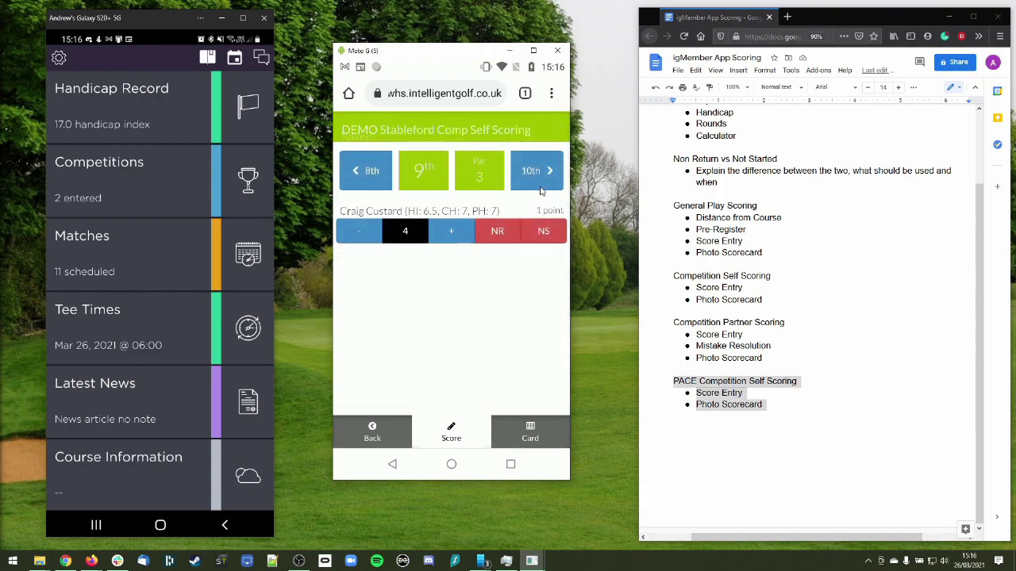
left_click(450, 232)
left_click(538, 178)
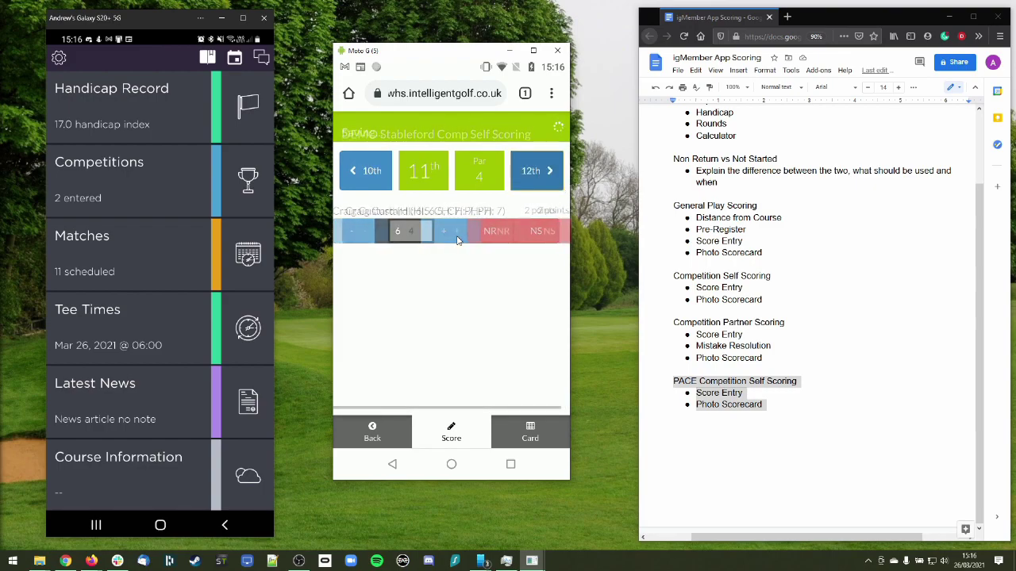
left_click(545, 178)
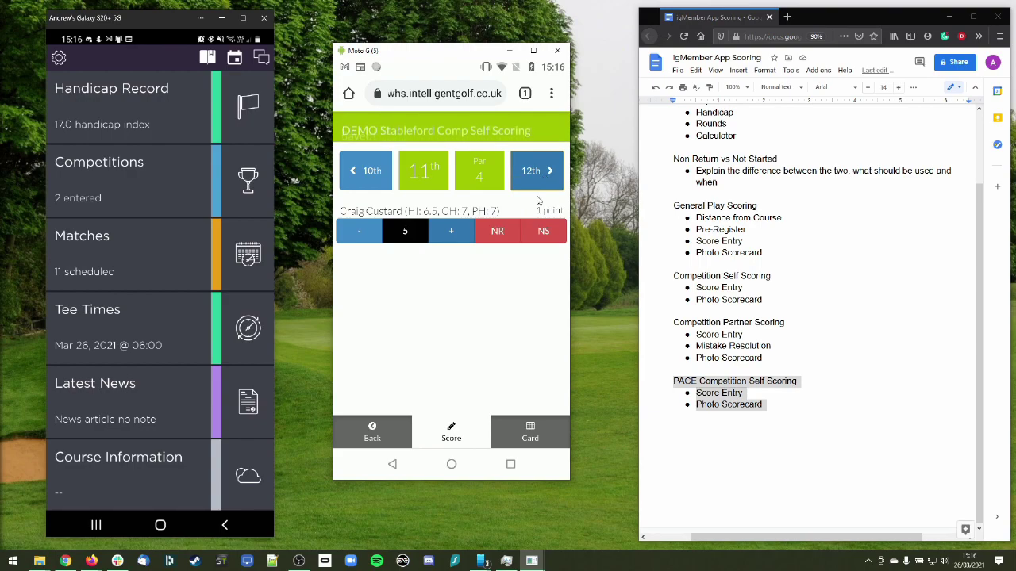
left_click(449, 233)
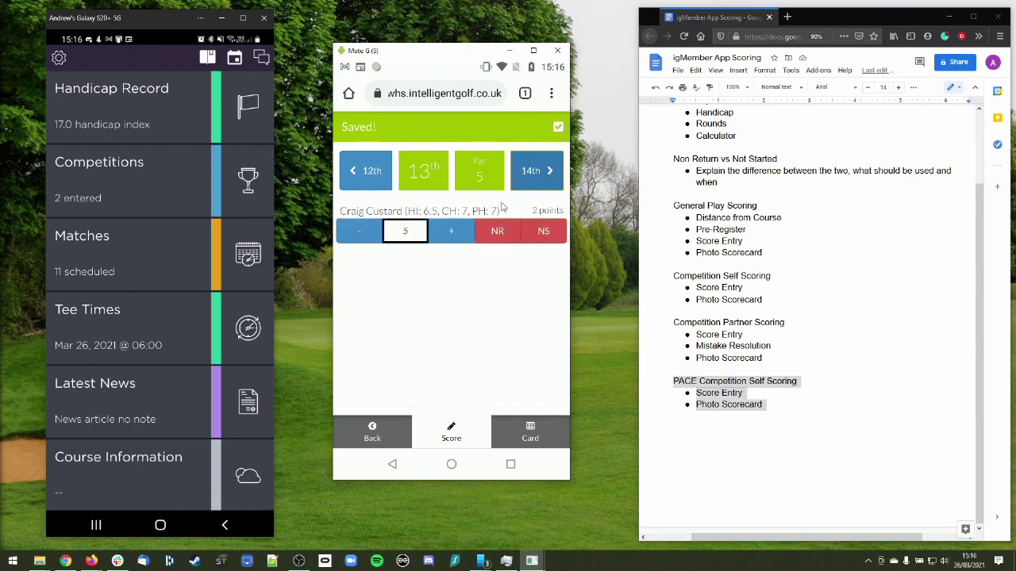
Enter 6, 4, 5, 6 and 5 strokes for holes 13 to 17, saving each and advancing to the 18th
left_click(531, 181)
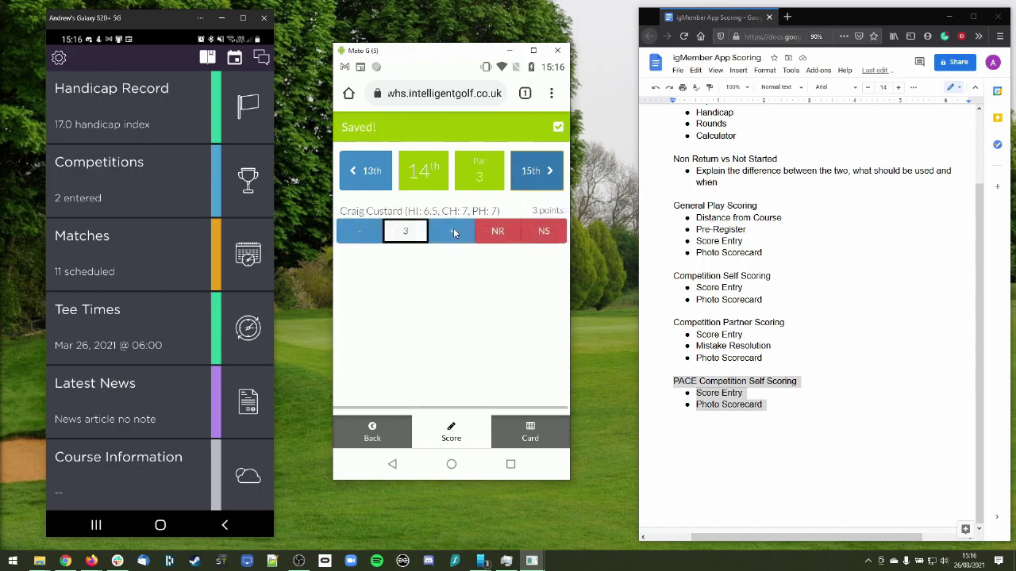
left_click(533, 185)
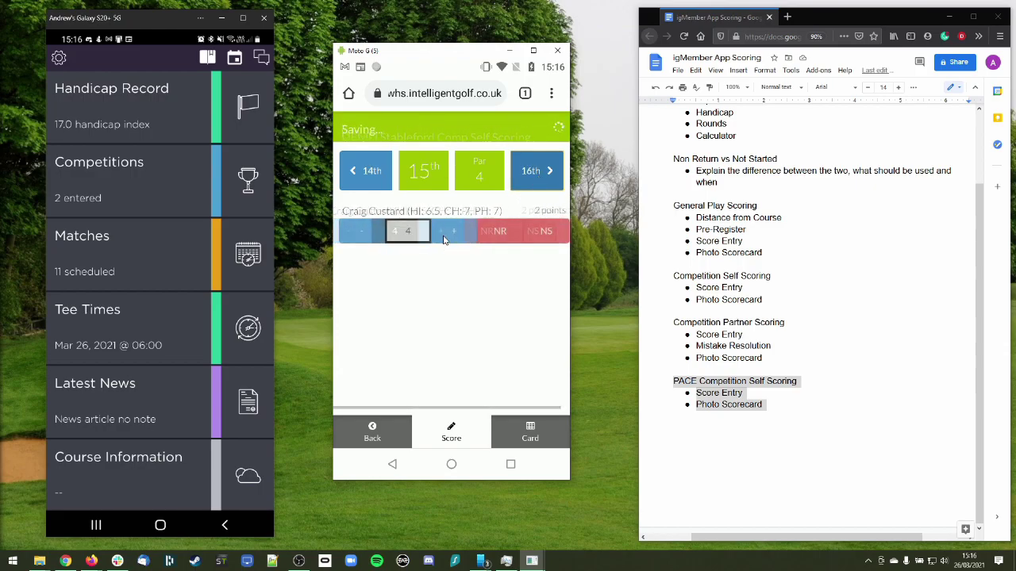
left_click(534, 182)
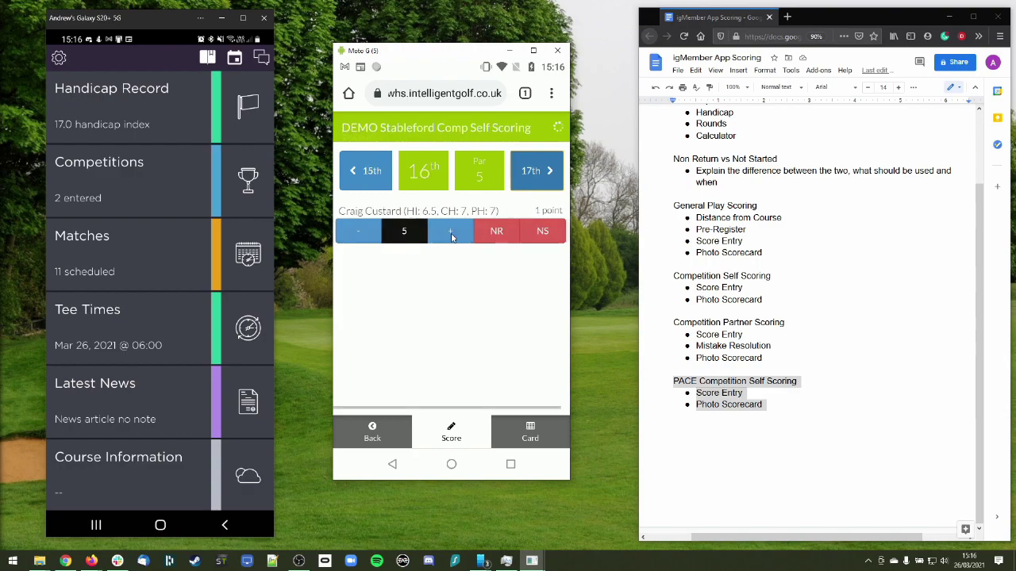
left_click(537, 185)
left_click(444, 234)
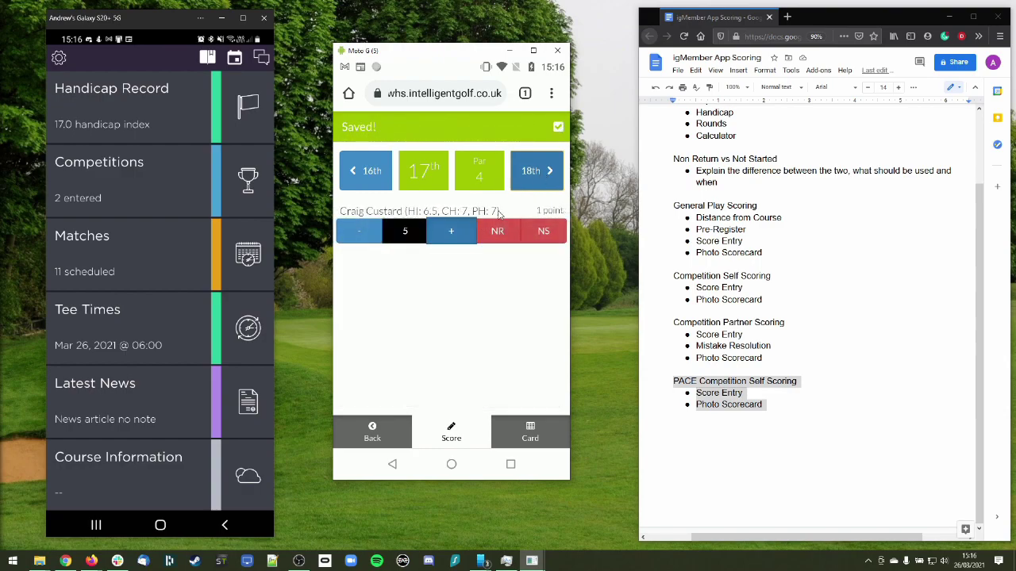
left_click(545, 184)
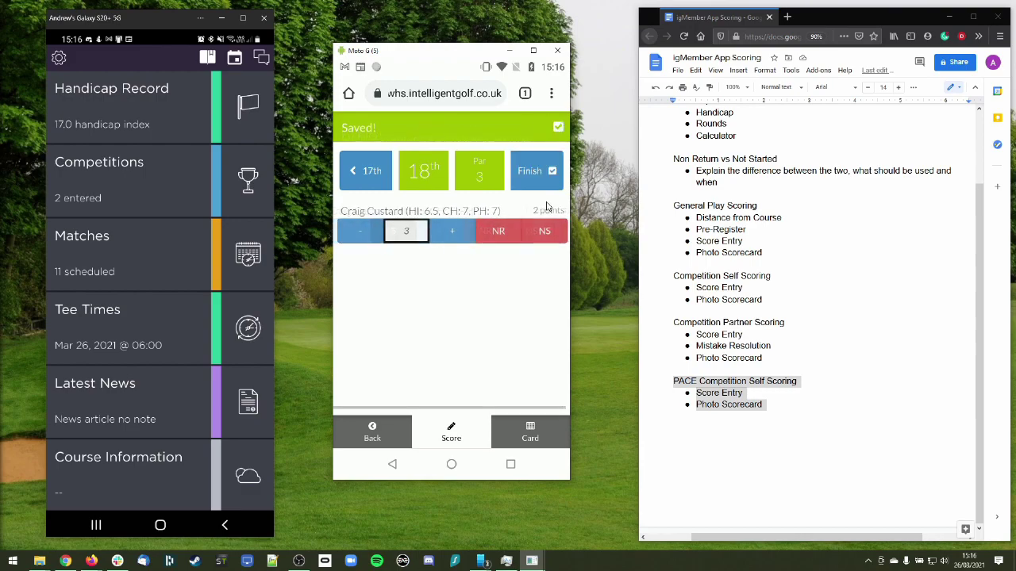
Review the strokes and points for every hole on the card before finishing the round
left_click(536, 428)
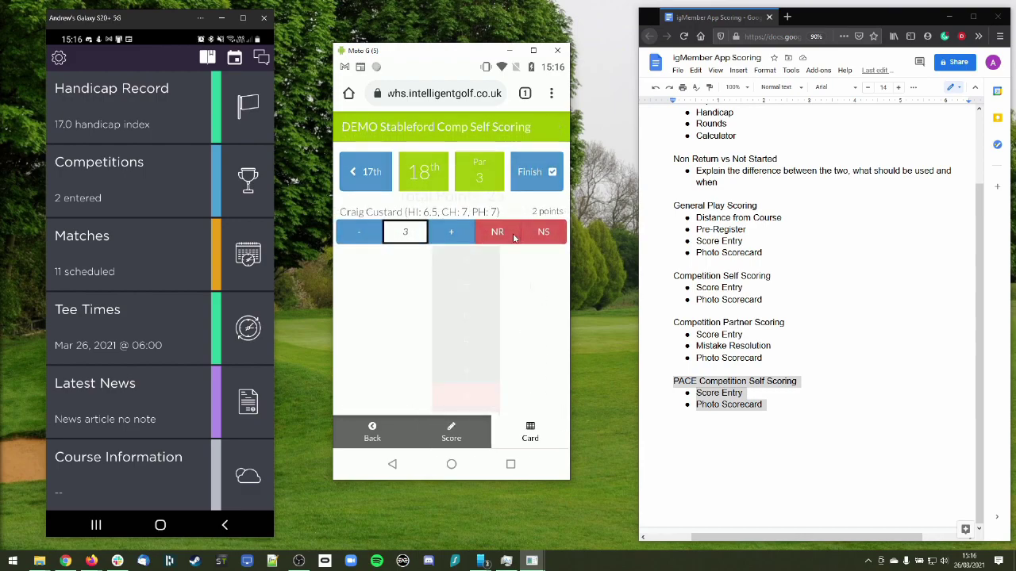
scroll(513, 289, "down", 5)
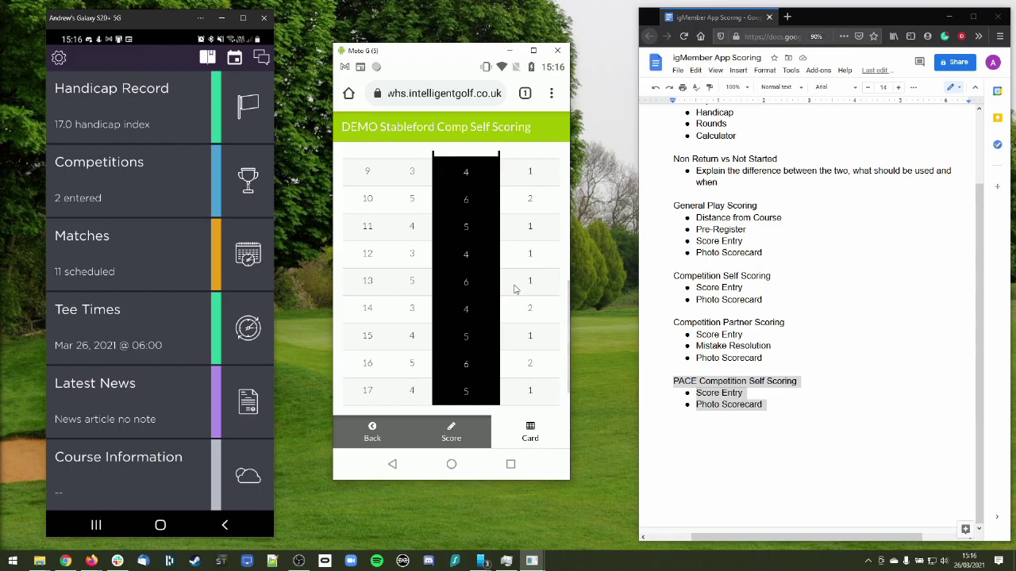
scroll(516, 291, "up", 4)
scroll(516, 292, "up", 1)
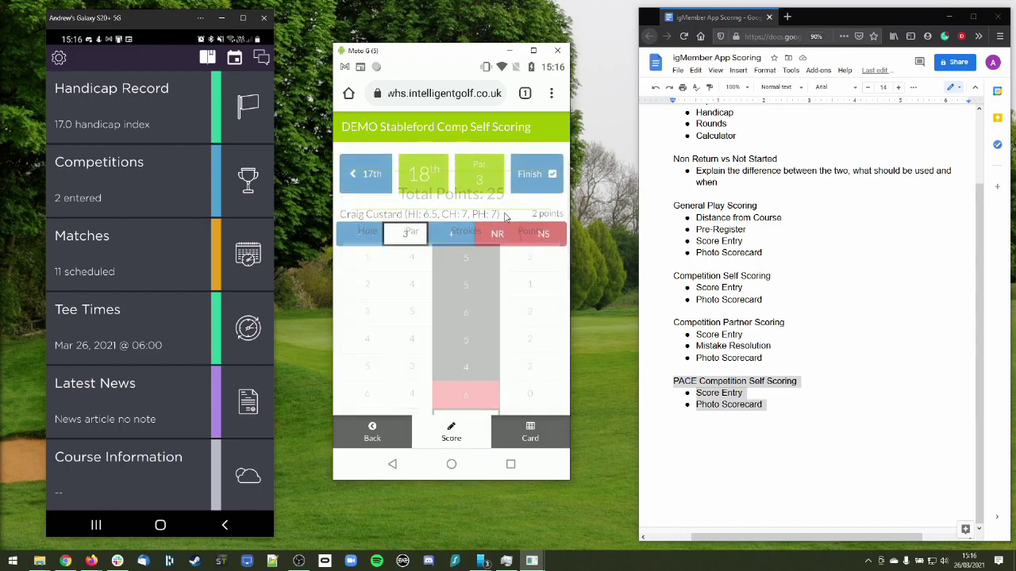
Finish the round with 3 on the 18th, confirm saving the scores, and look over the completed card
left_click(548, 175)
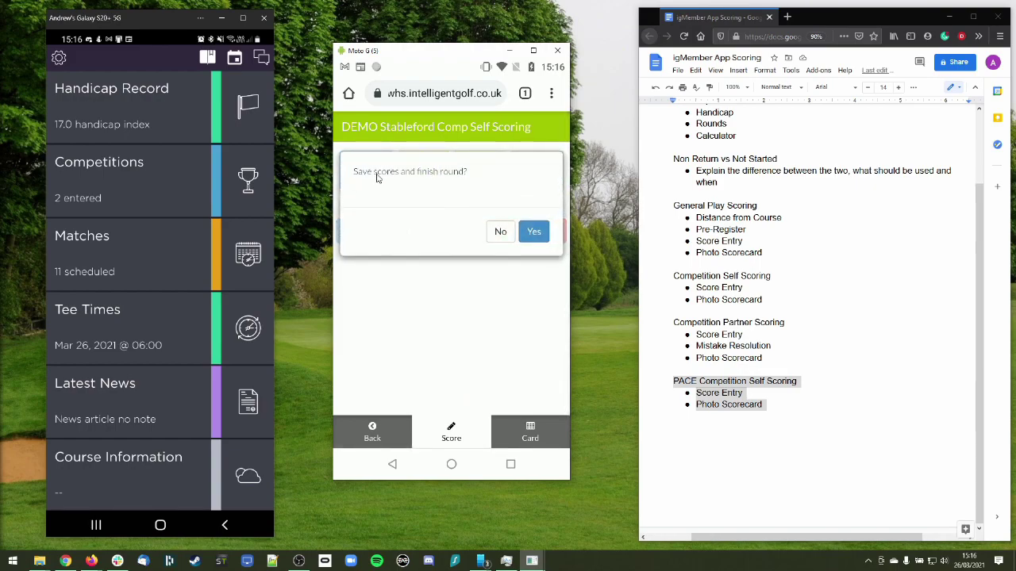
left_click(535, 232)
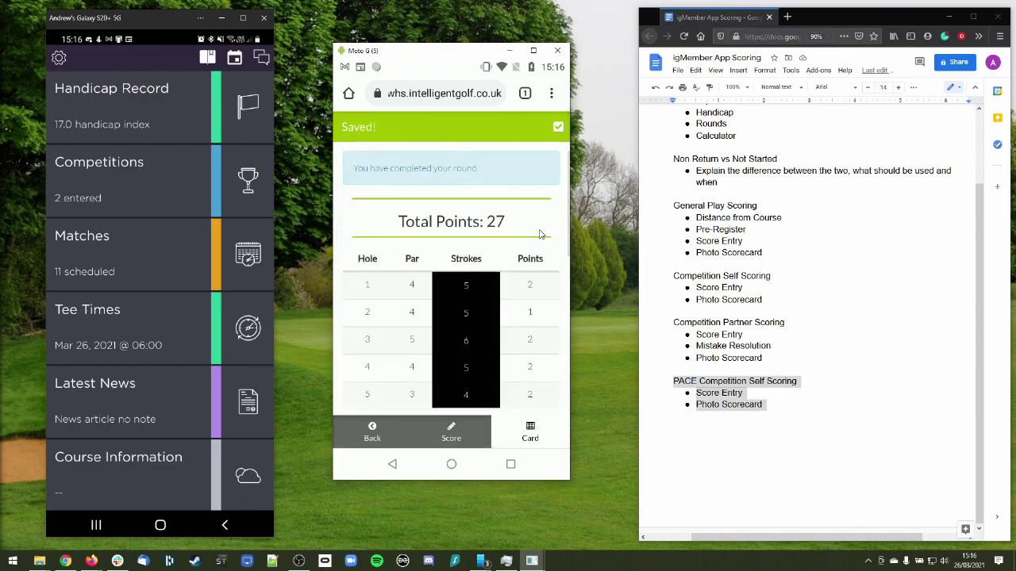
scroll(501, 251, "down", 5)
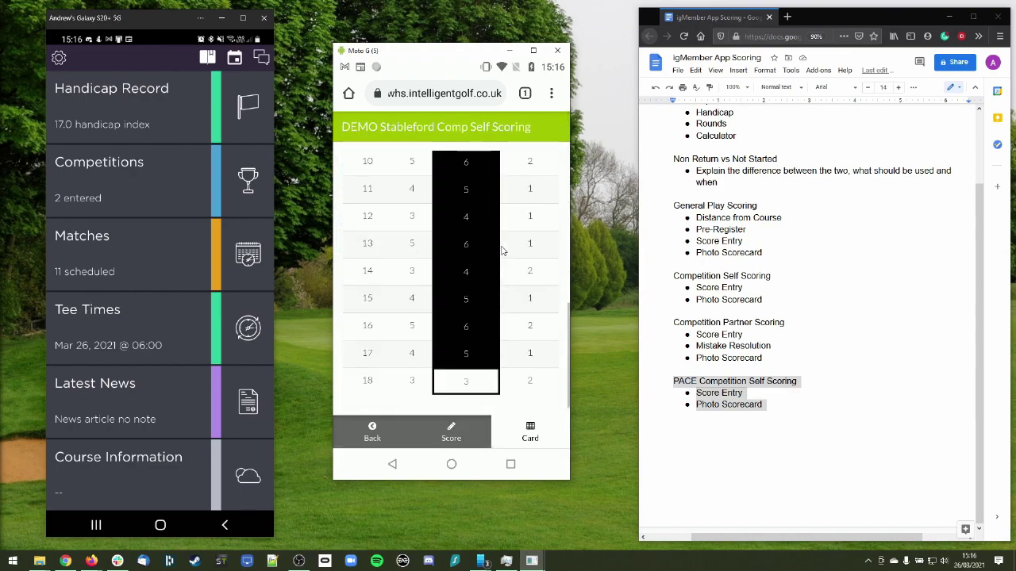
scroll(502, 253, "up", 5)
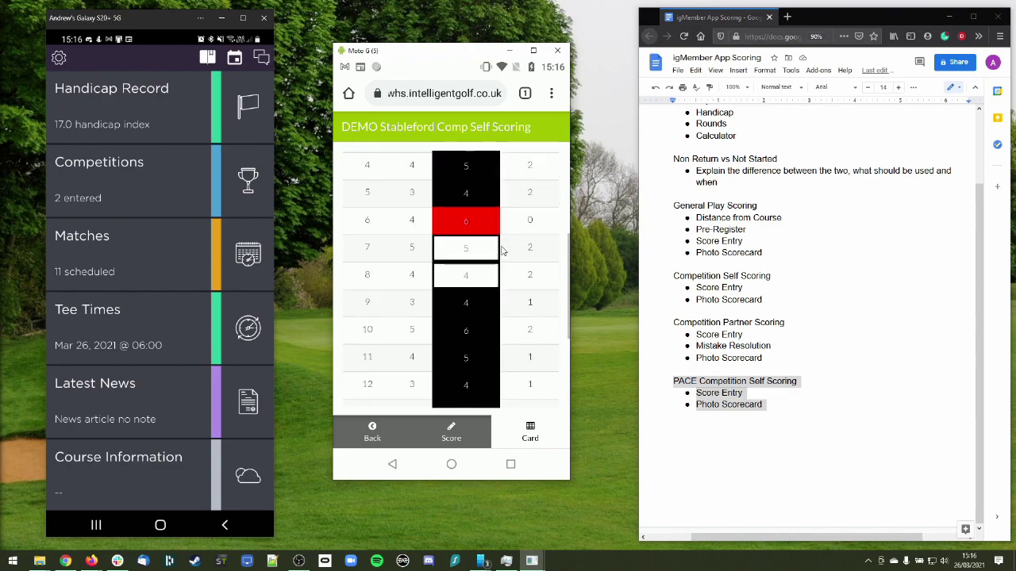
Leave the completed scorecard and exit on course scoring, confirming the exit, to return to the PACE home page
left_click(362, 434)
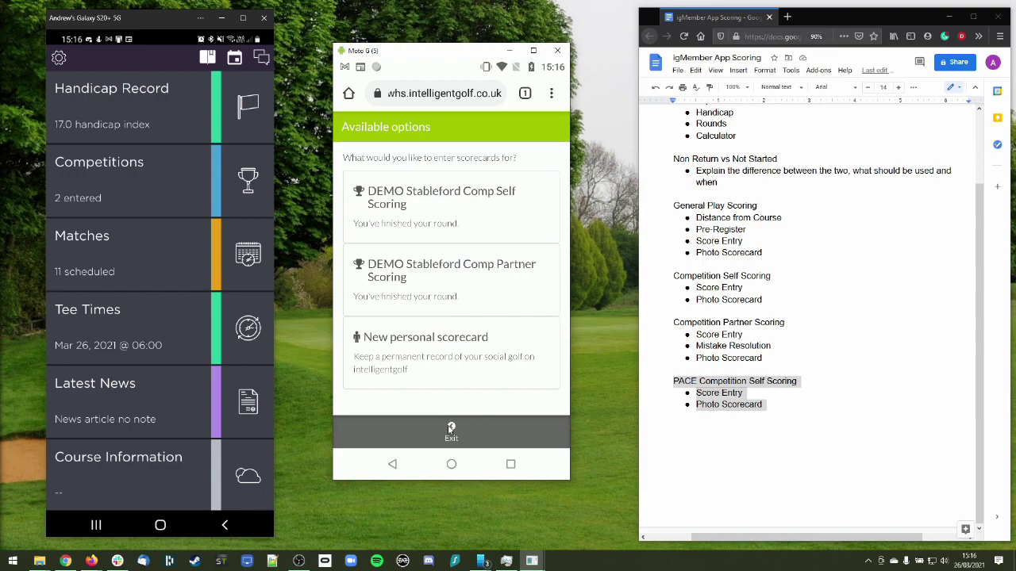
left_click(451, 433)
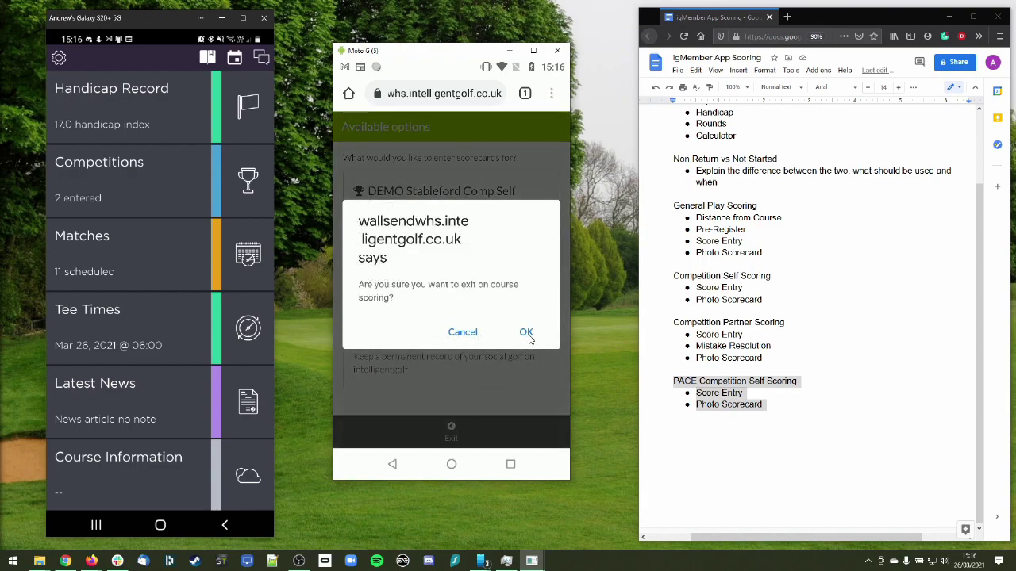
left_click(526, 334)
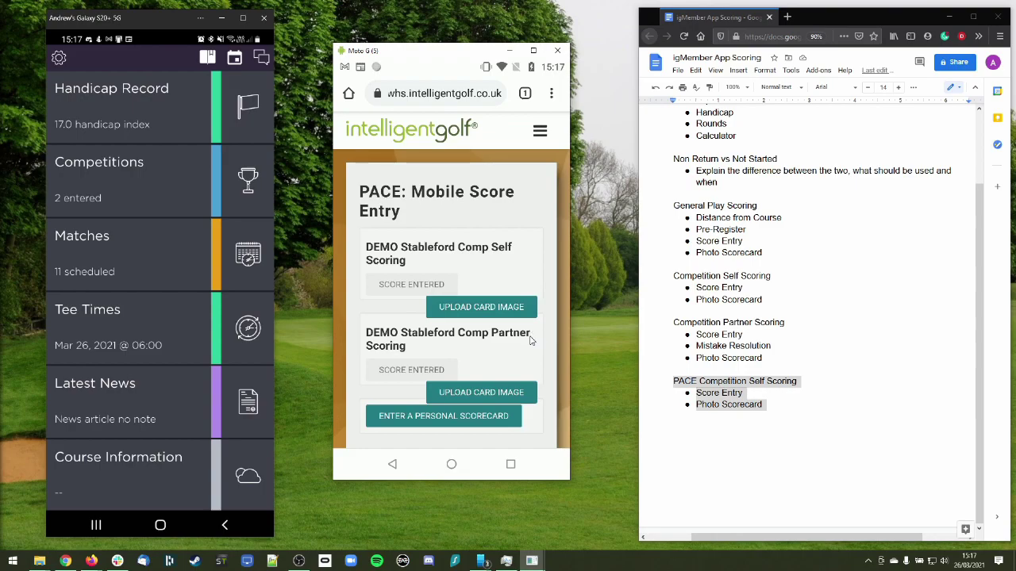
Start a card image upload for DEMO Stableford Comp Self Scoring and attach a new camera photo of the paper scorecard
left_click(494, 314)
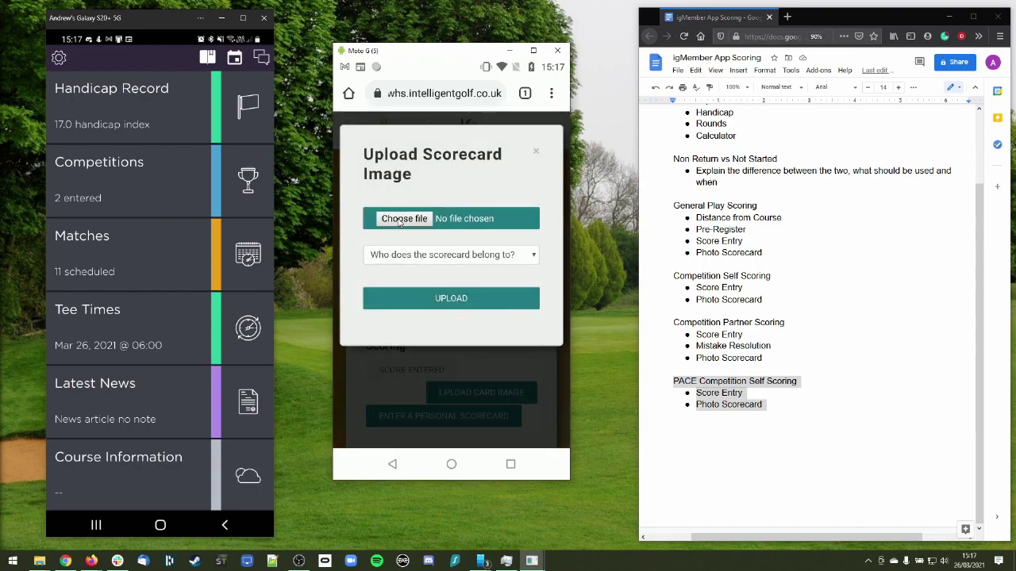
left_click(402, 224)
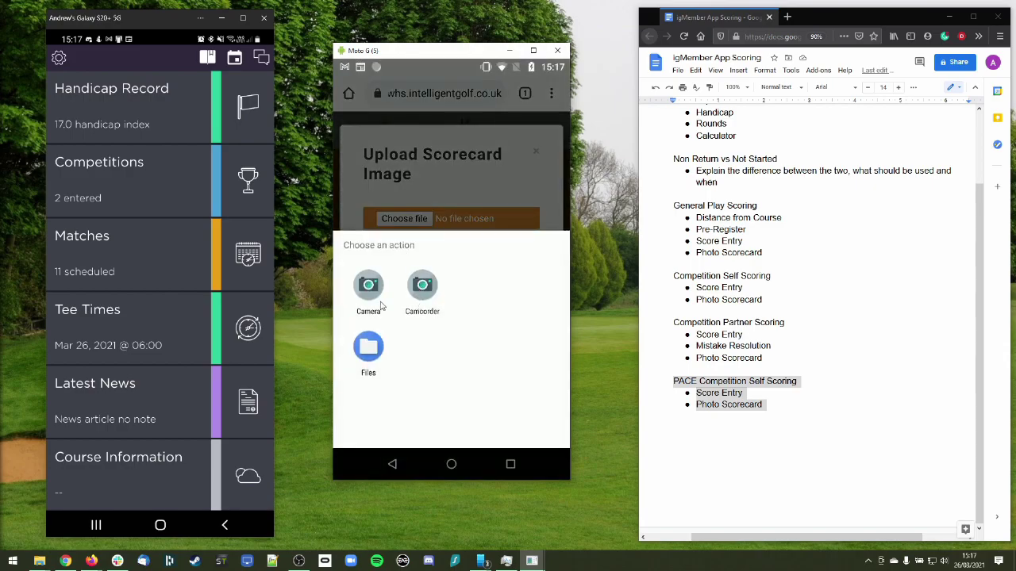
left_click(376, 307)
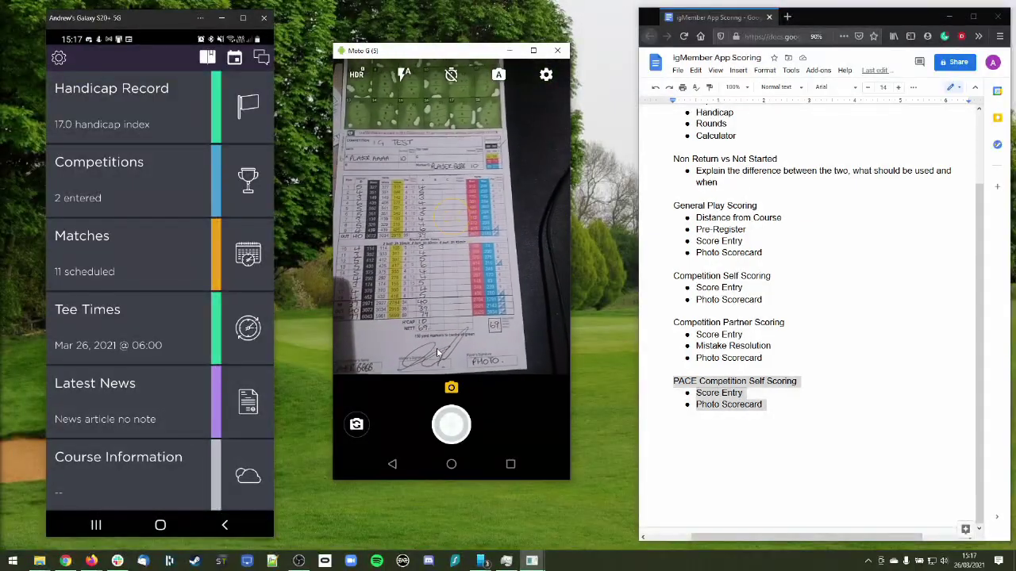
left_click(452, 426)
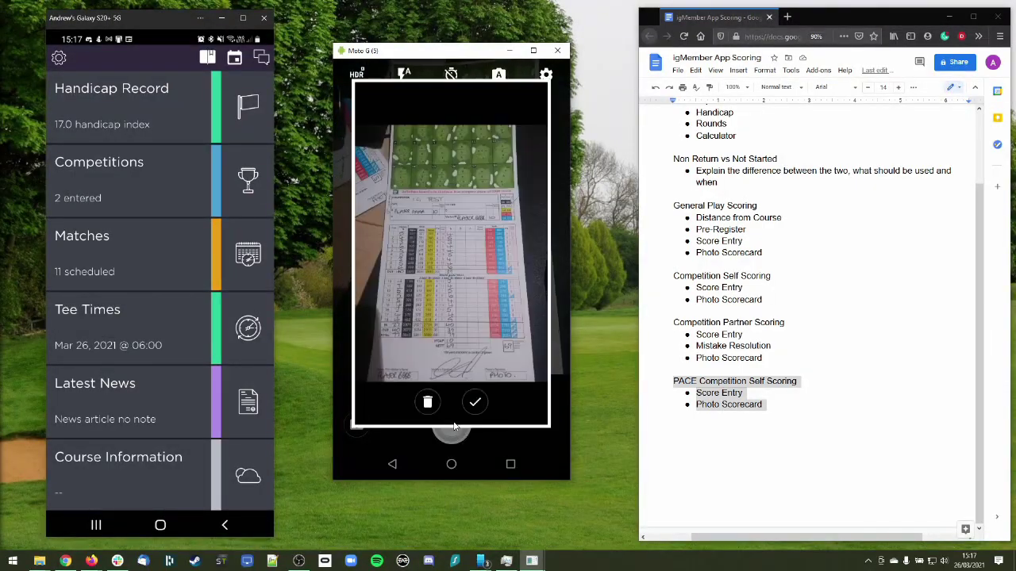
left_click(474, 403)
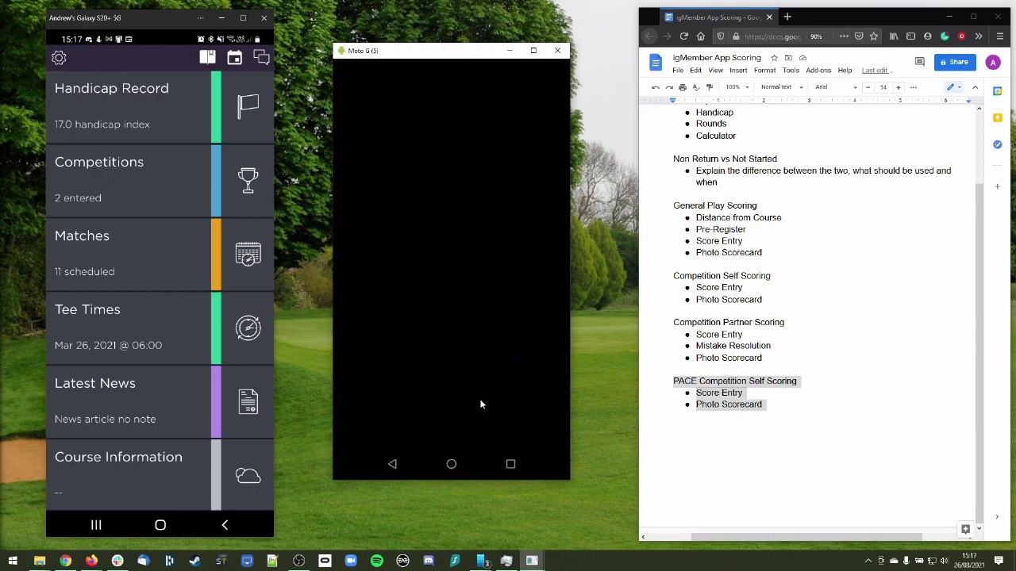
Assign the scorecard image to the first listed player, upload it, and close the upload window
scroll(502, 399, "down", 1)
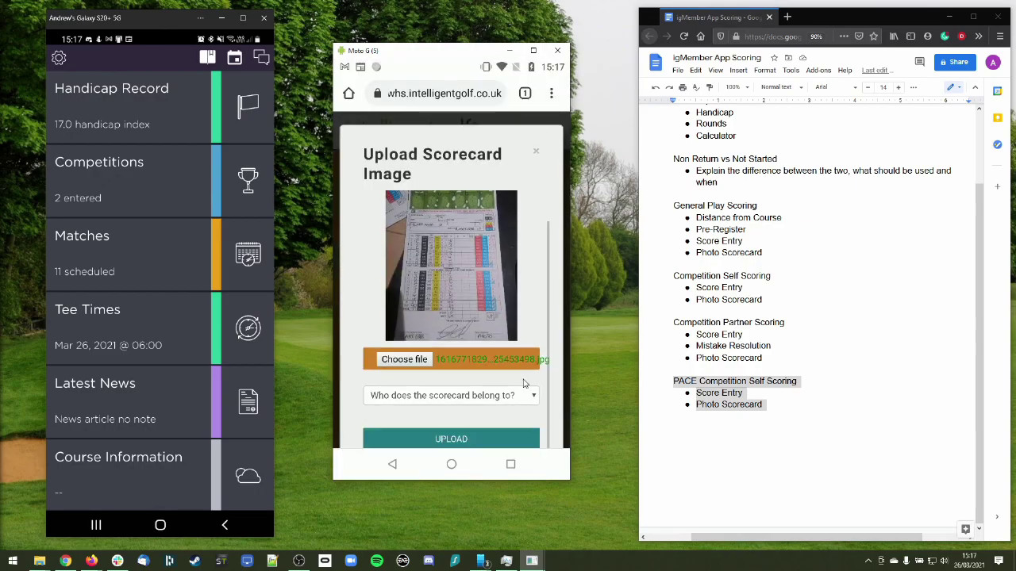
left_click(512, 397)
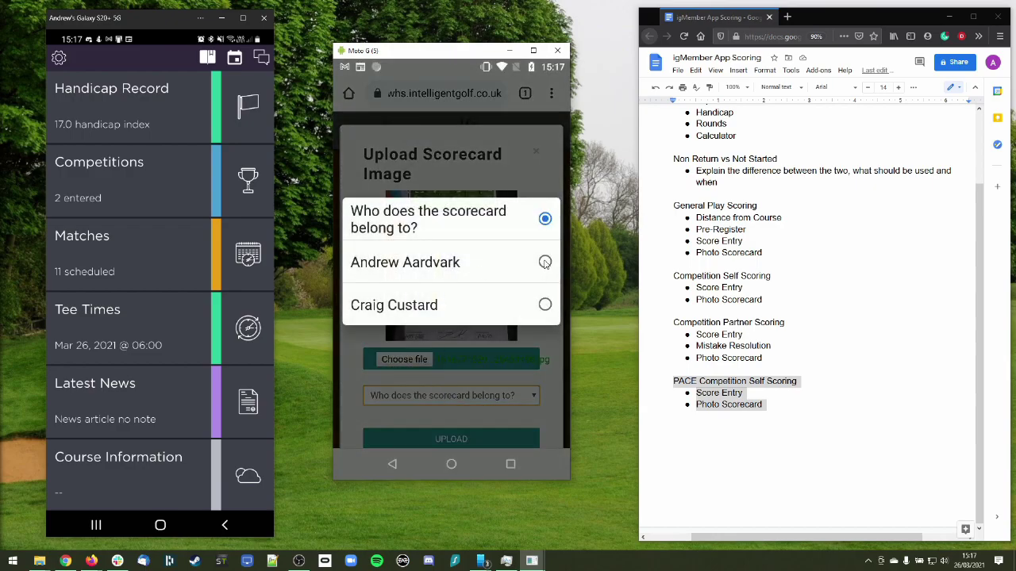
left_click(541, 266)
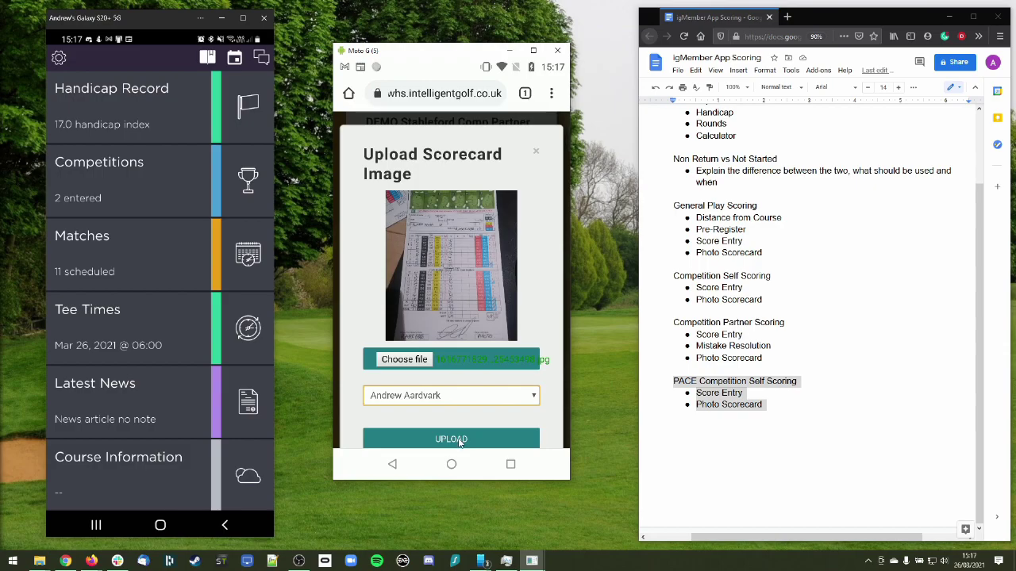
left_click(458, 440)
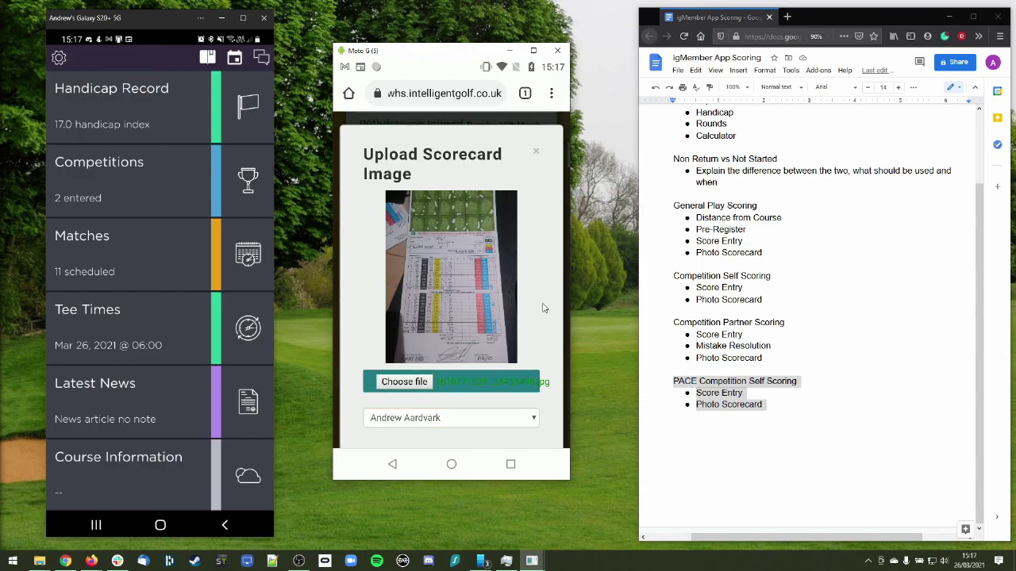
scroll(538, 338, "down", 2)
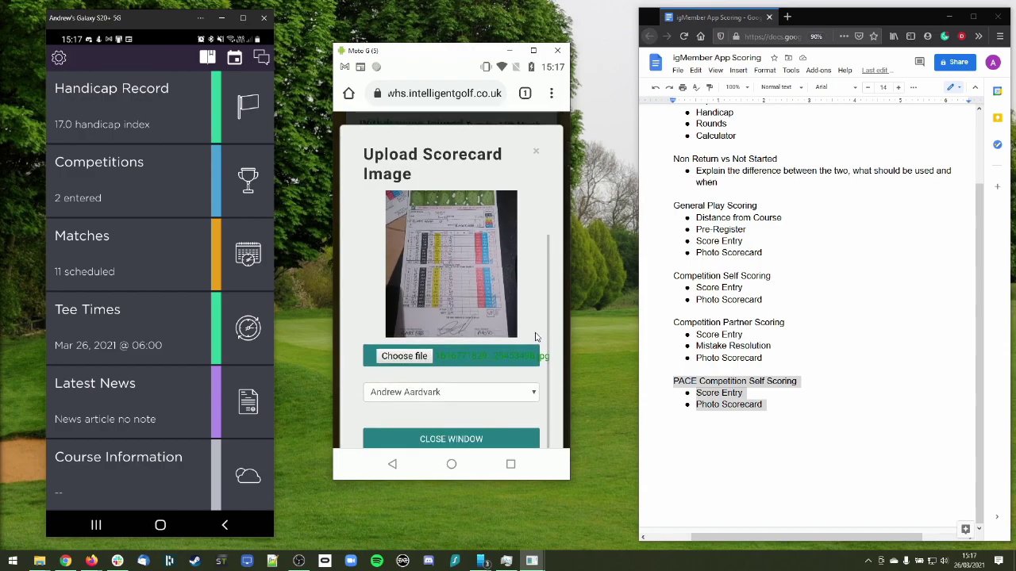
left_click(467, 440)
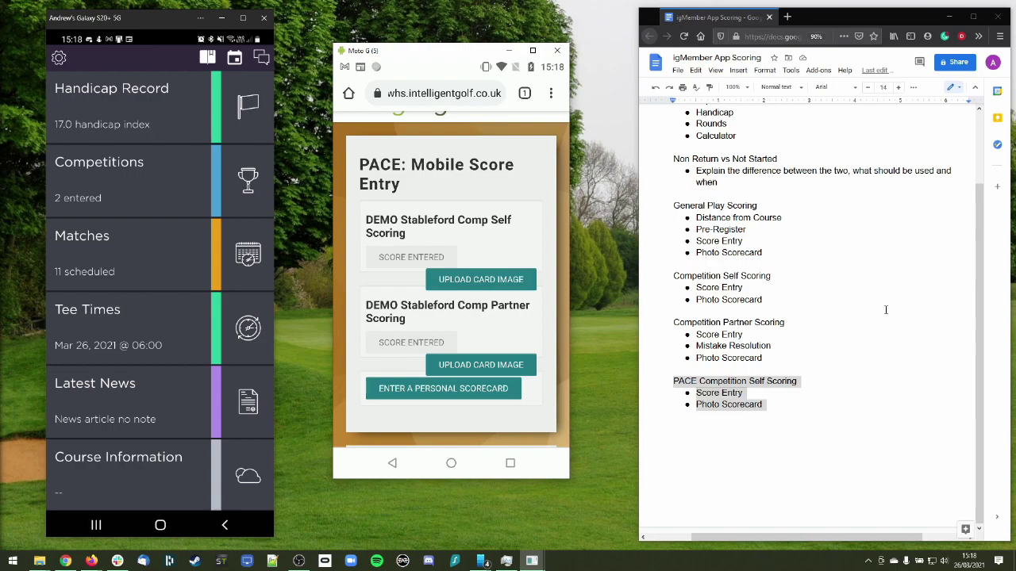
mouse_move(982, 322)
left_mouse_down()
mouse_move(982, 301)
mouse_move(981, 331)
left_mouse_up()
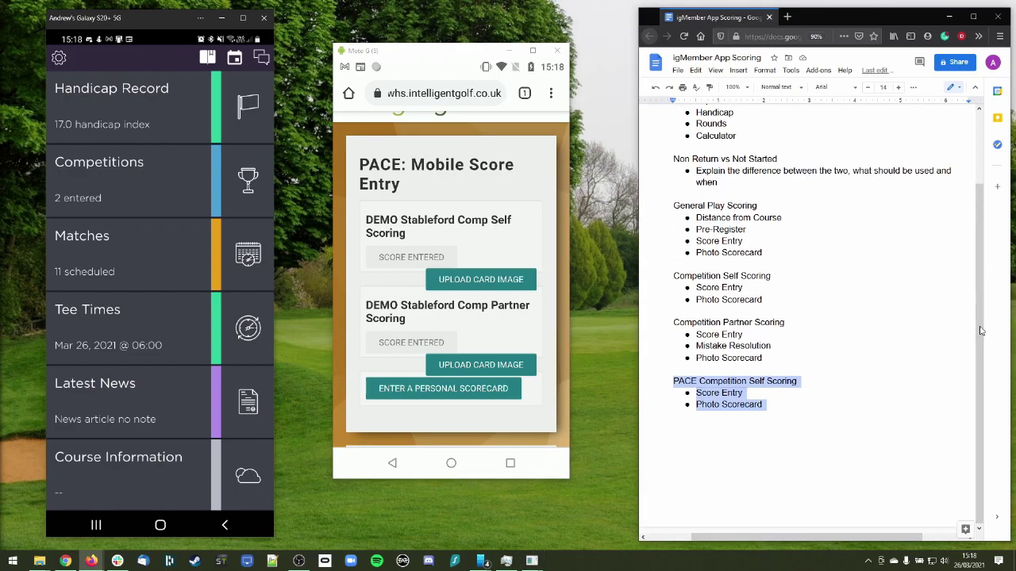